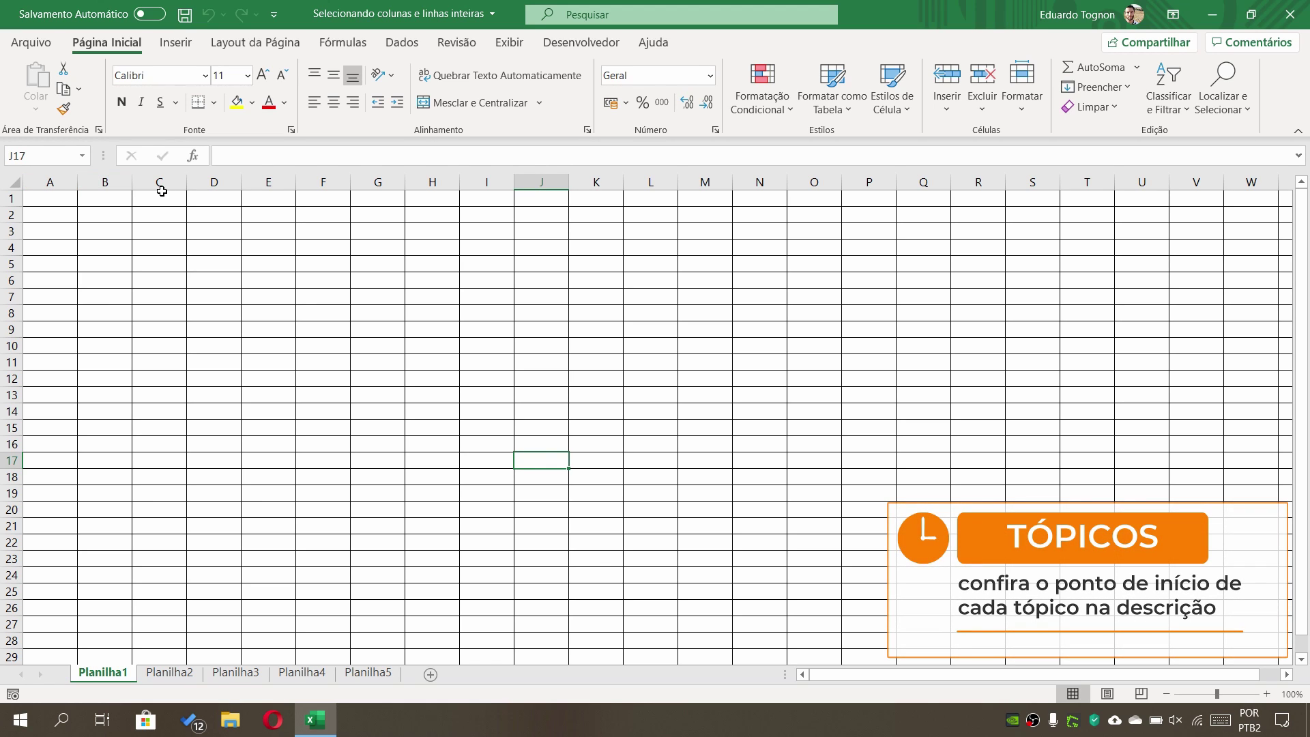
Select the whole of column A and apply the yellow Fill Color.
click(51, 181)
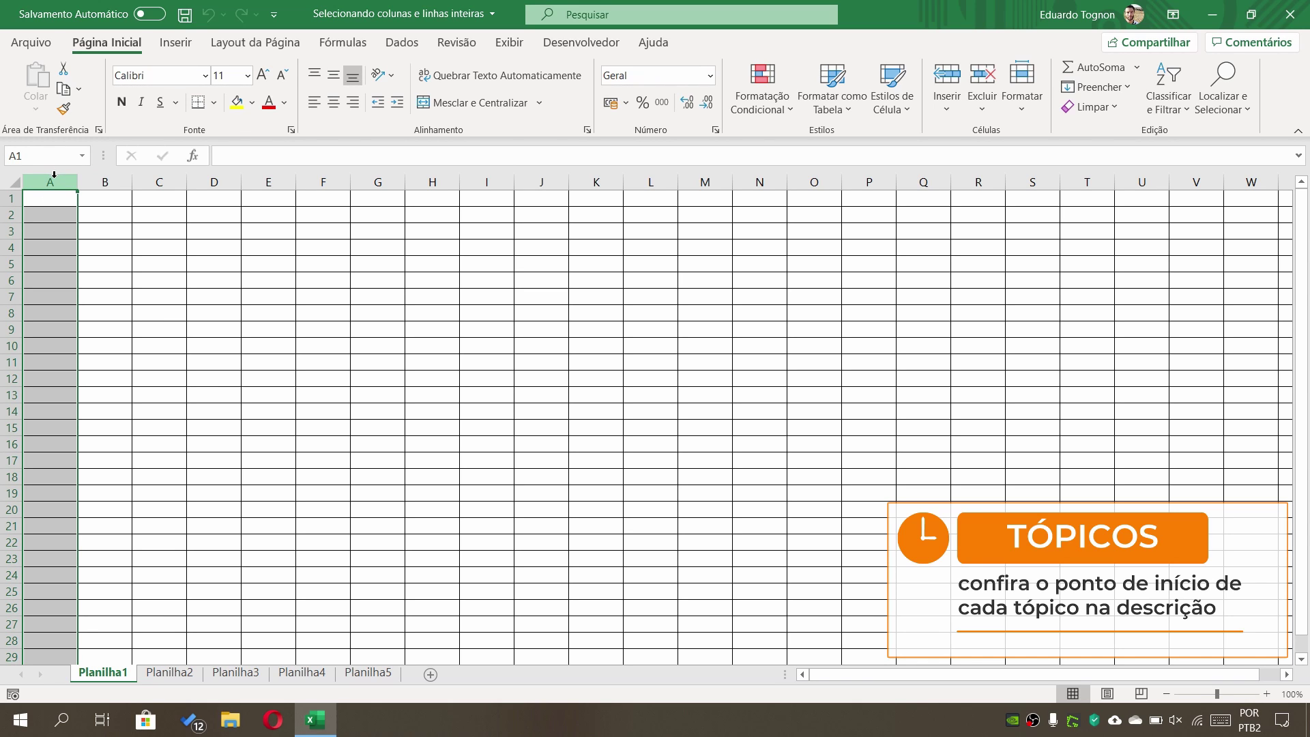
scroll(44, 294, down, 5)
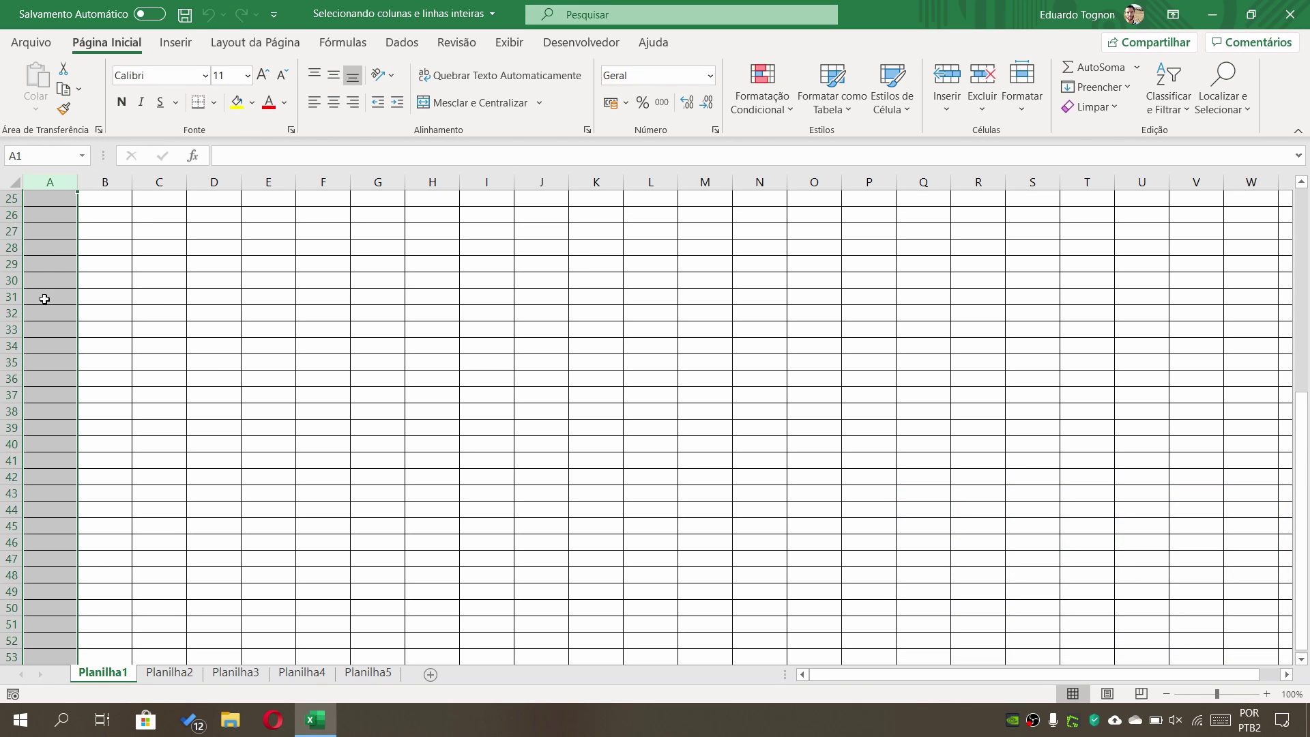
scroll(43, 304, down, 8)
scroll(44, 304, up, 4)
scroll(44, 304, up, 5)
scroll(43, 304, up, 4)
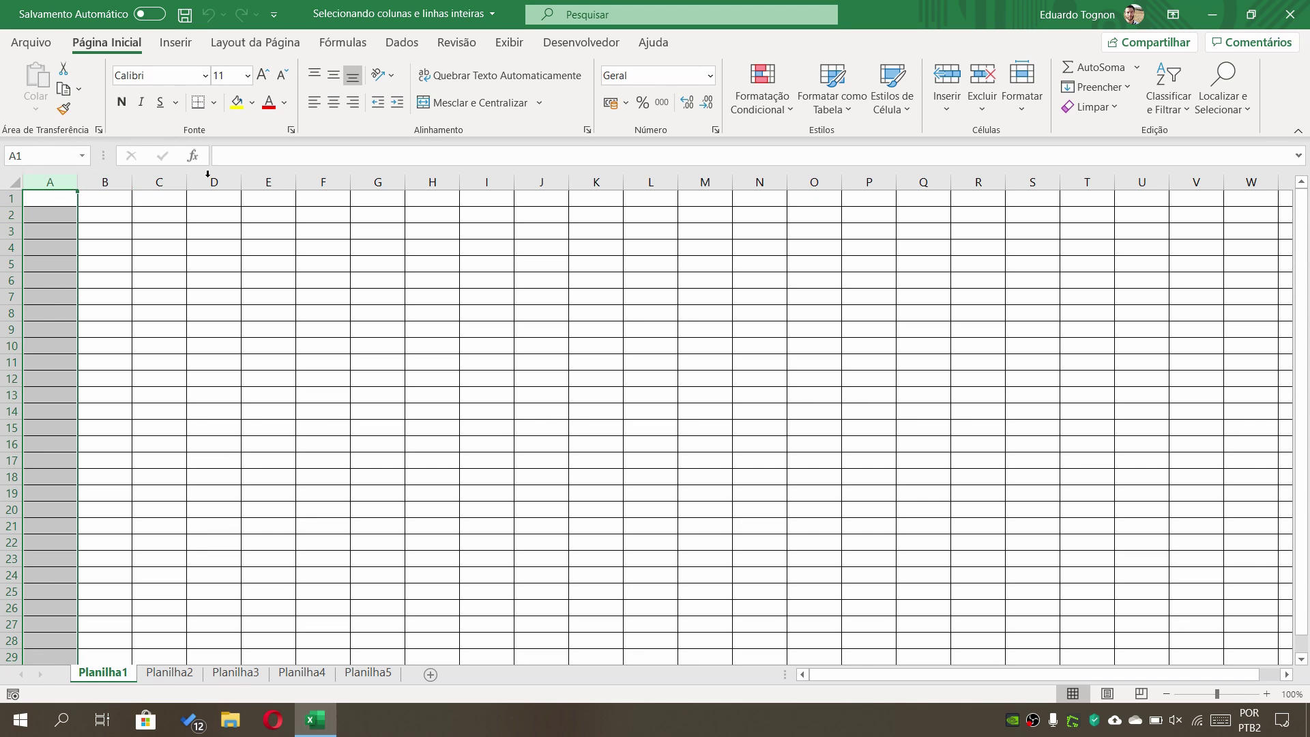
click(237, 104)
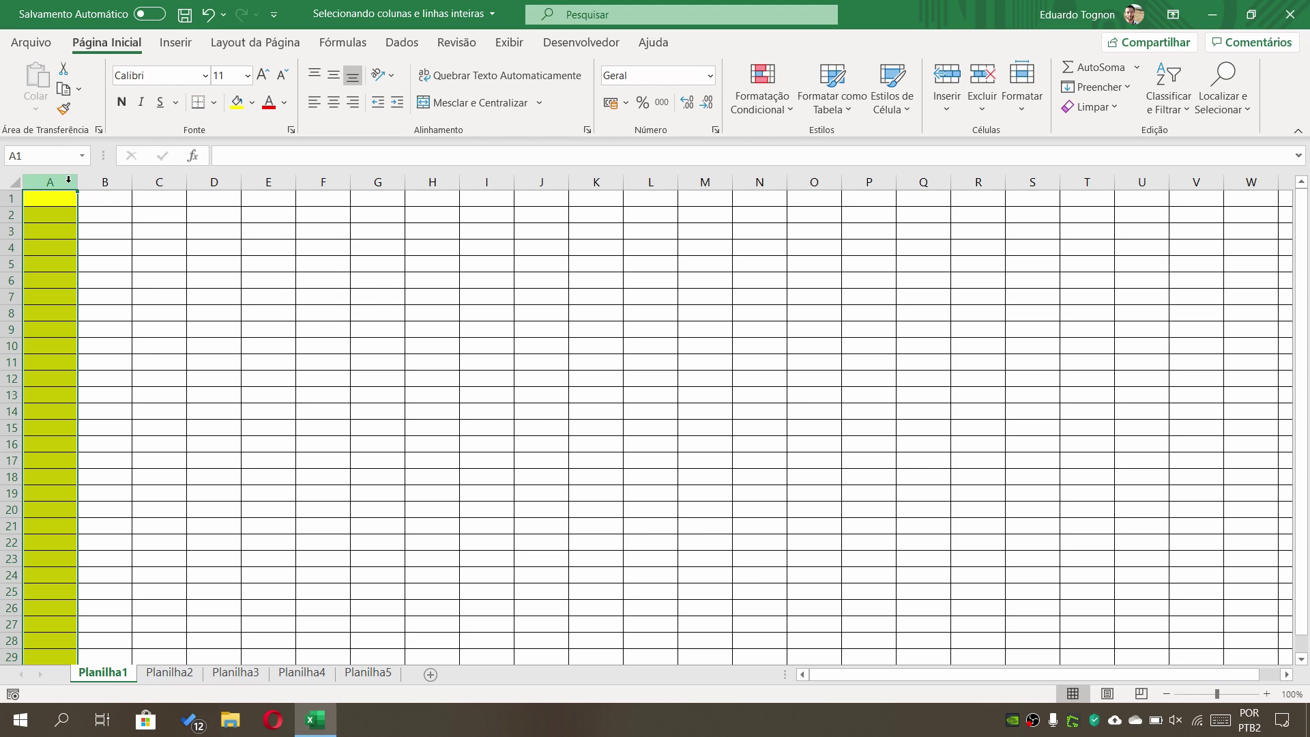
Deselect column A and scroll down and back up to confirm the yellow fill runs its full length.
click(231, 388)
scroll(32, 359, down, 8)
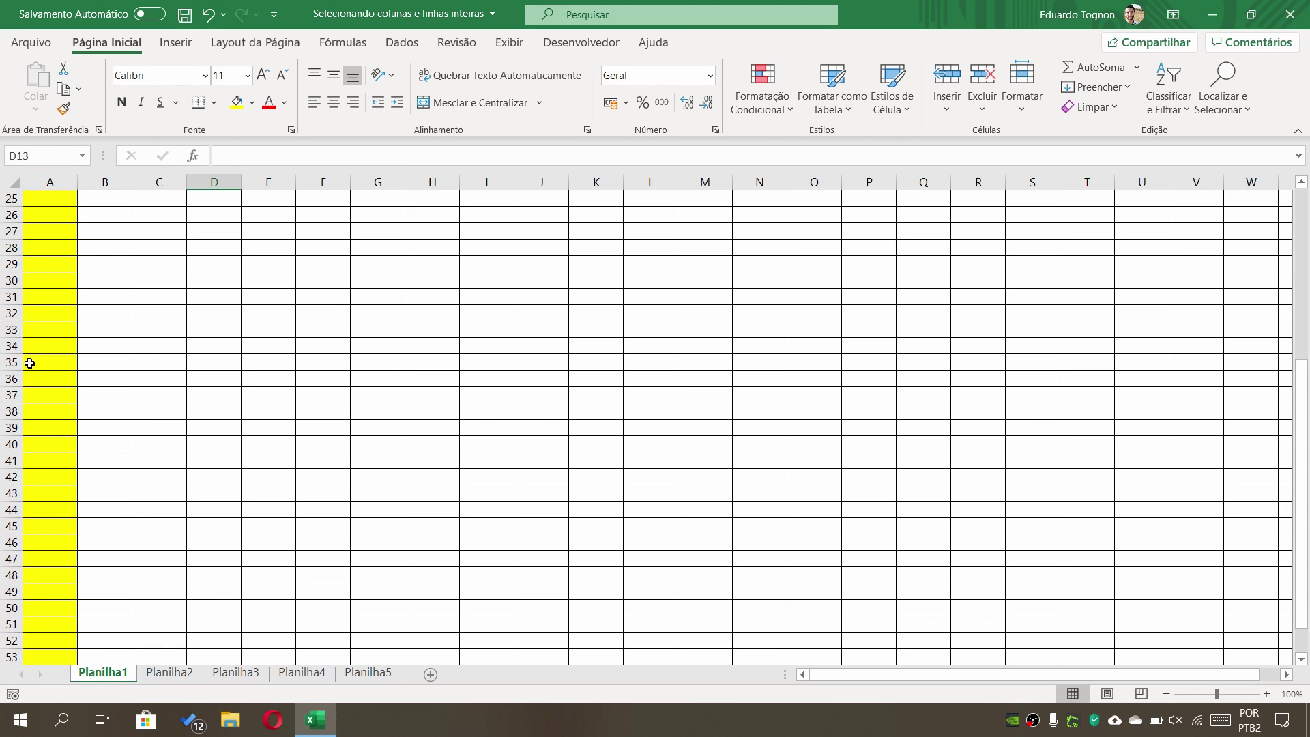
scroll(32, 359, down, 1)
scroll(32, 360, down, 9)
scroll(32, 359, down, 8)
scroll(32, 359, down, 9)
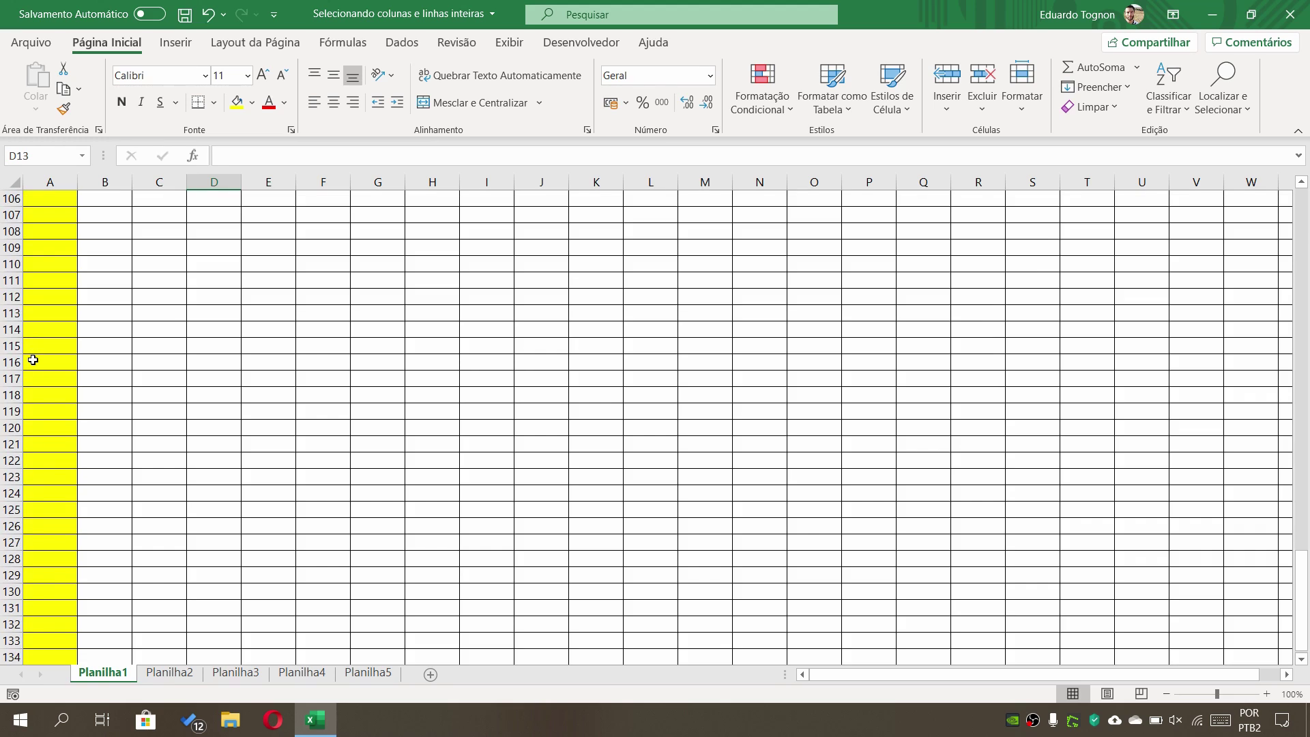
scroll(32, 360, down, 8)
scroll(32, 360, down, 8)
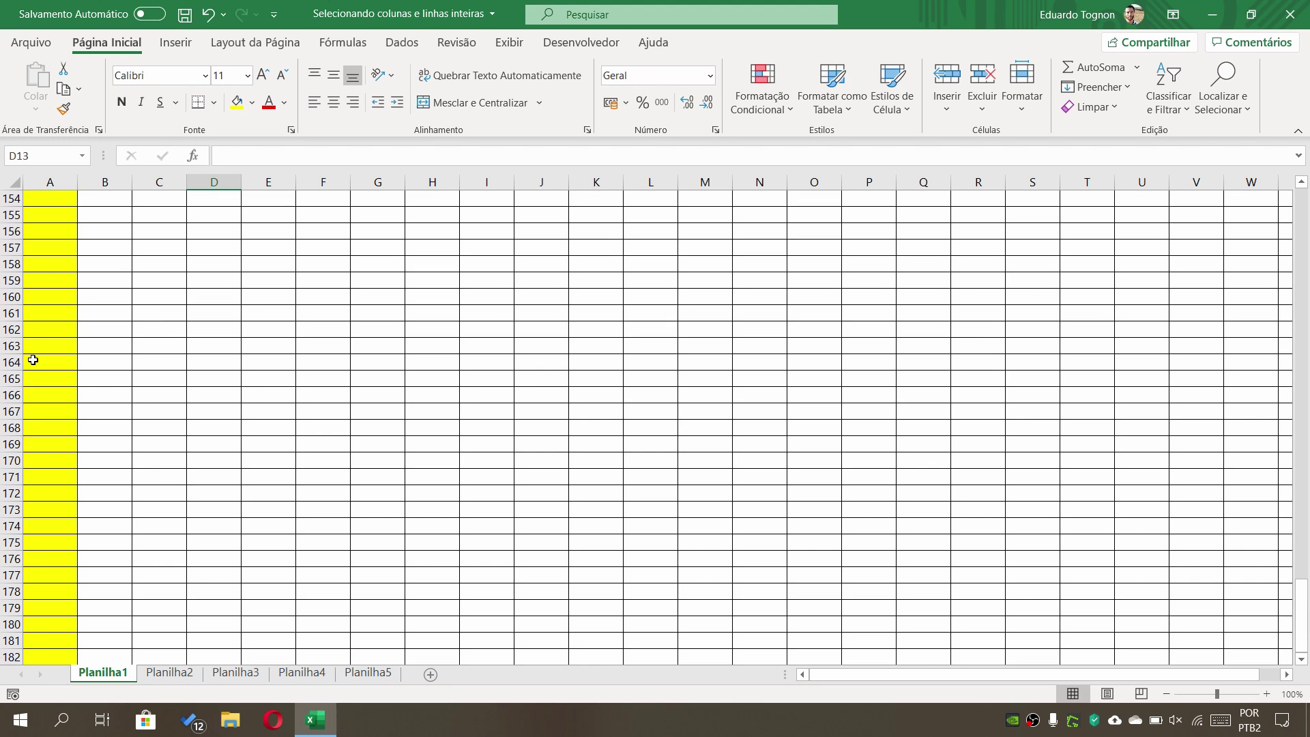
scroll(32, 360, up, 6)
scroll(33, 359, up, 8)
scroll(32, 360, up, 9)
scroll(32, 360, up, 16)
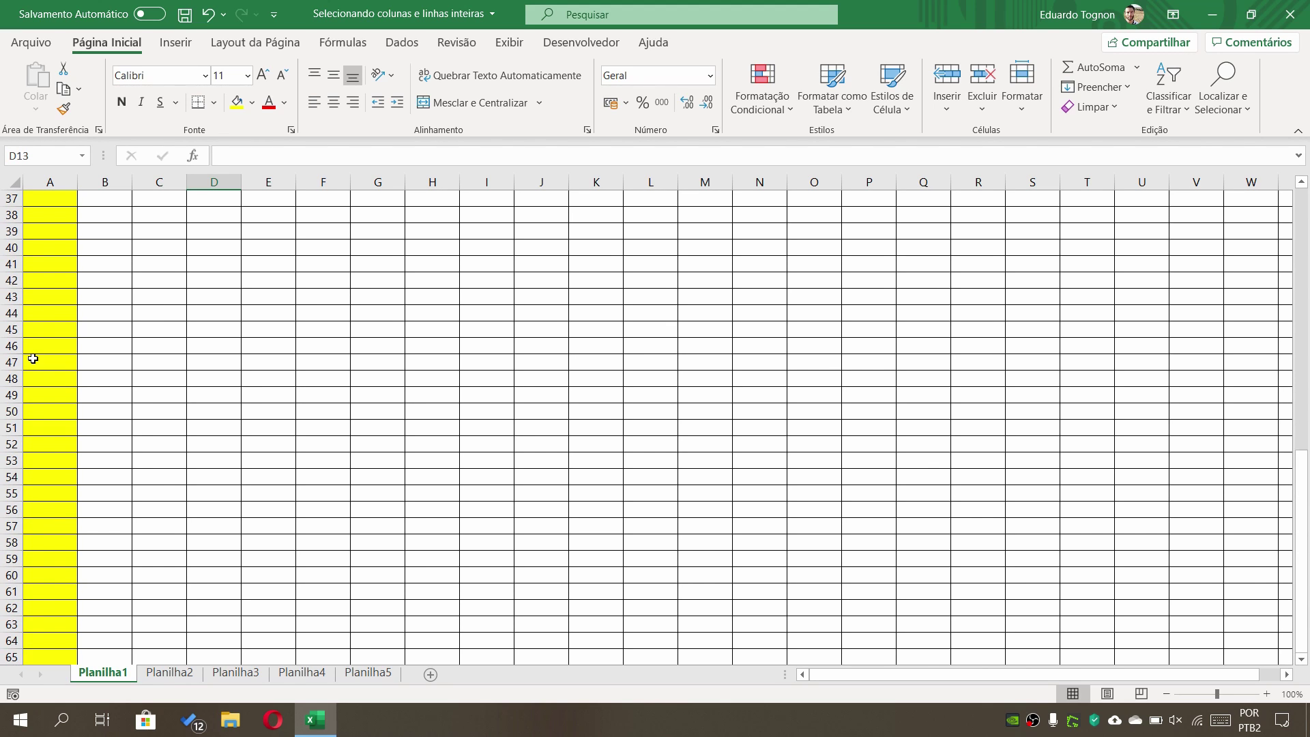
scroll(33, 360, up, 9)
scroll(33, 360, up, 3)
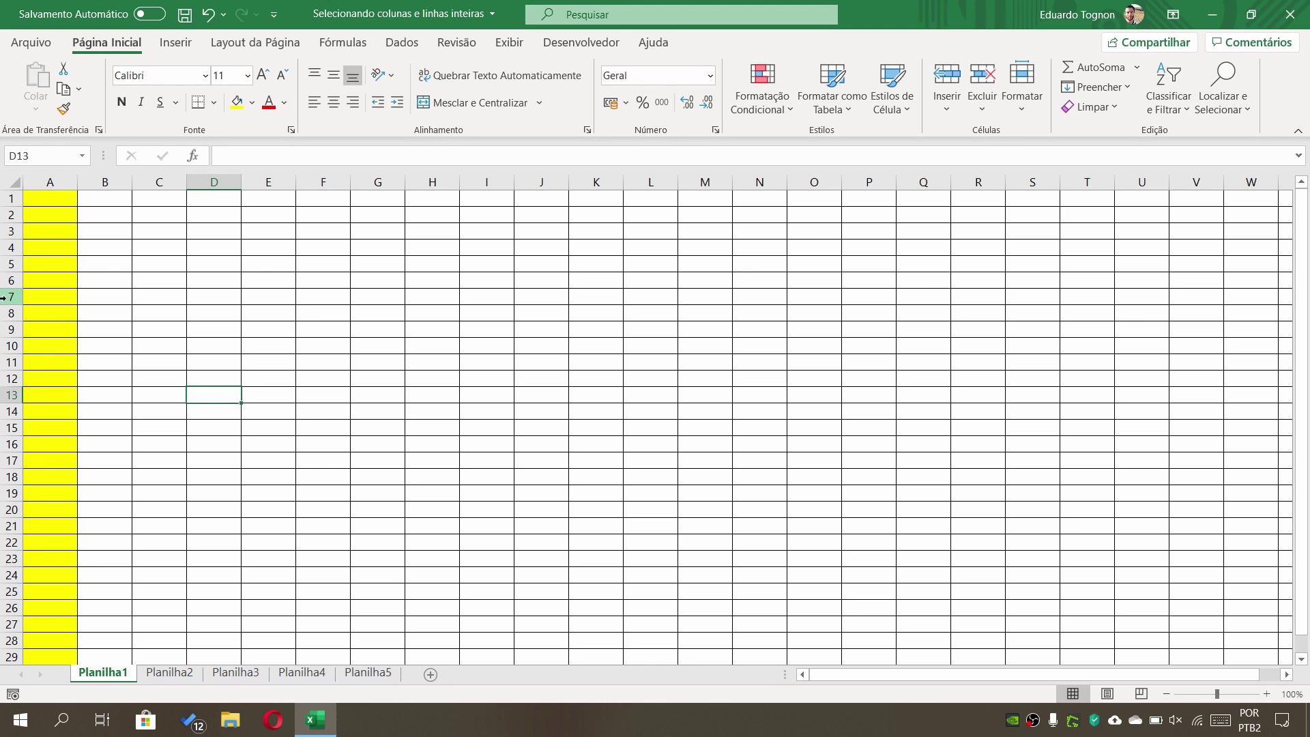
Select row 7 and give it an orange fill from the Fill Color palette.
click(4, 297)
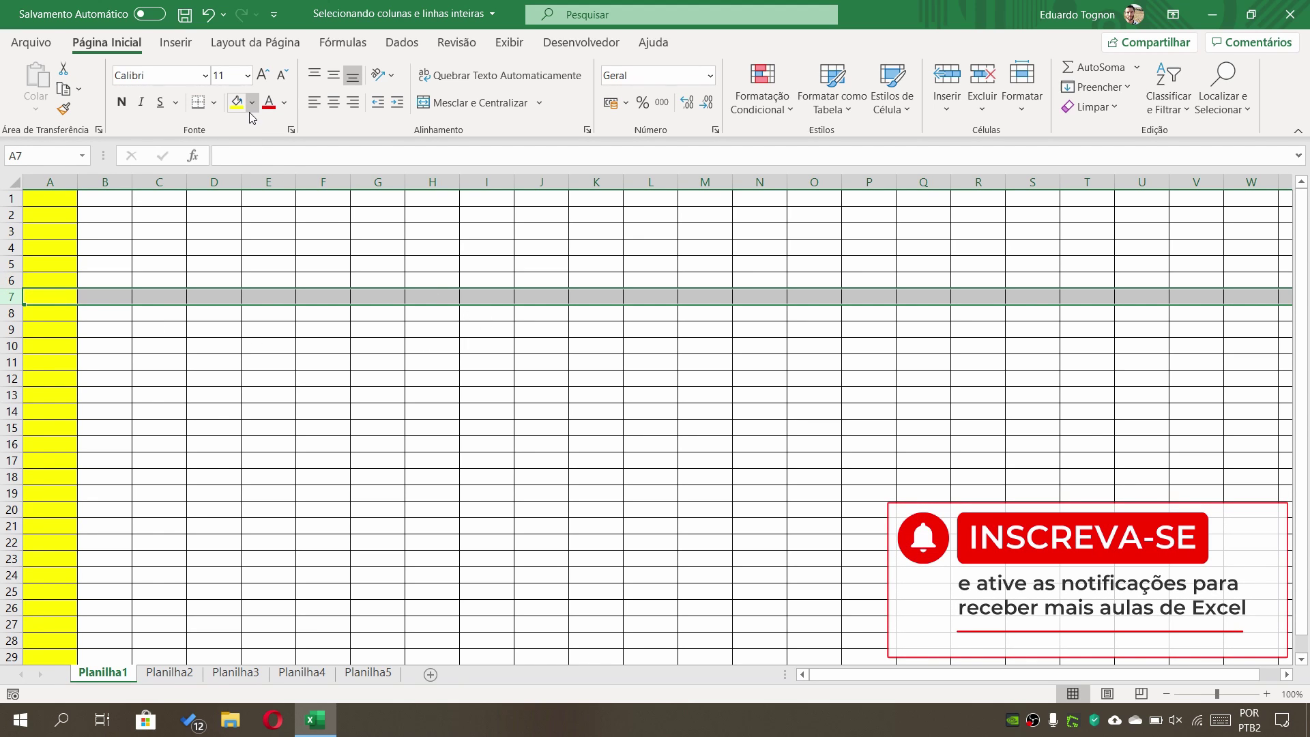
click(251, 102)
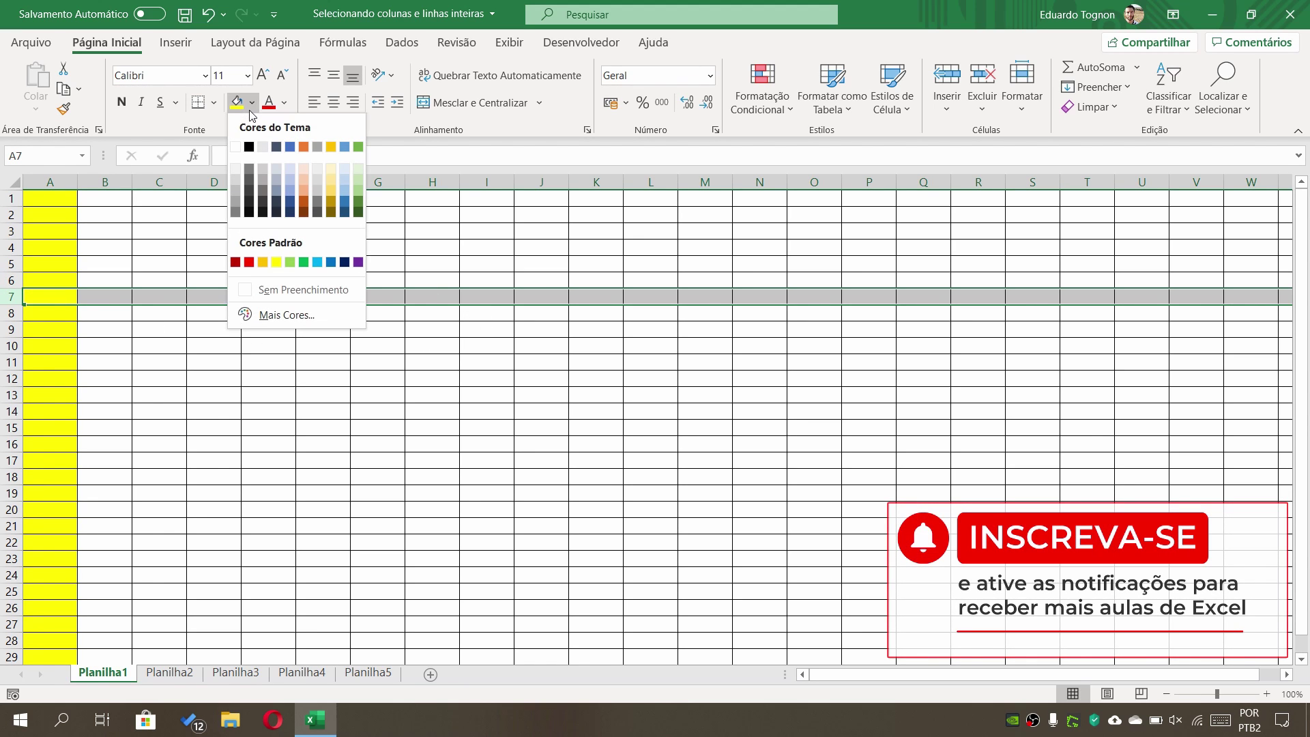
click(305, 148)
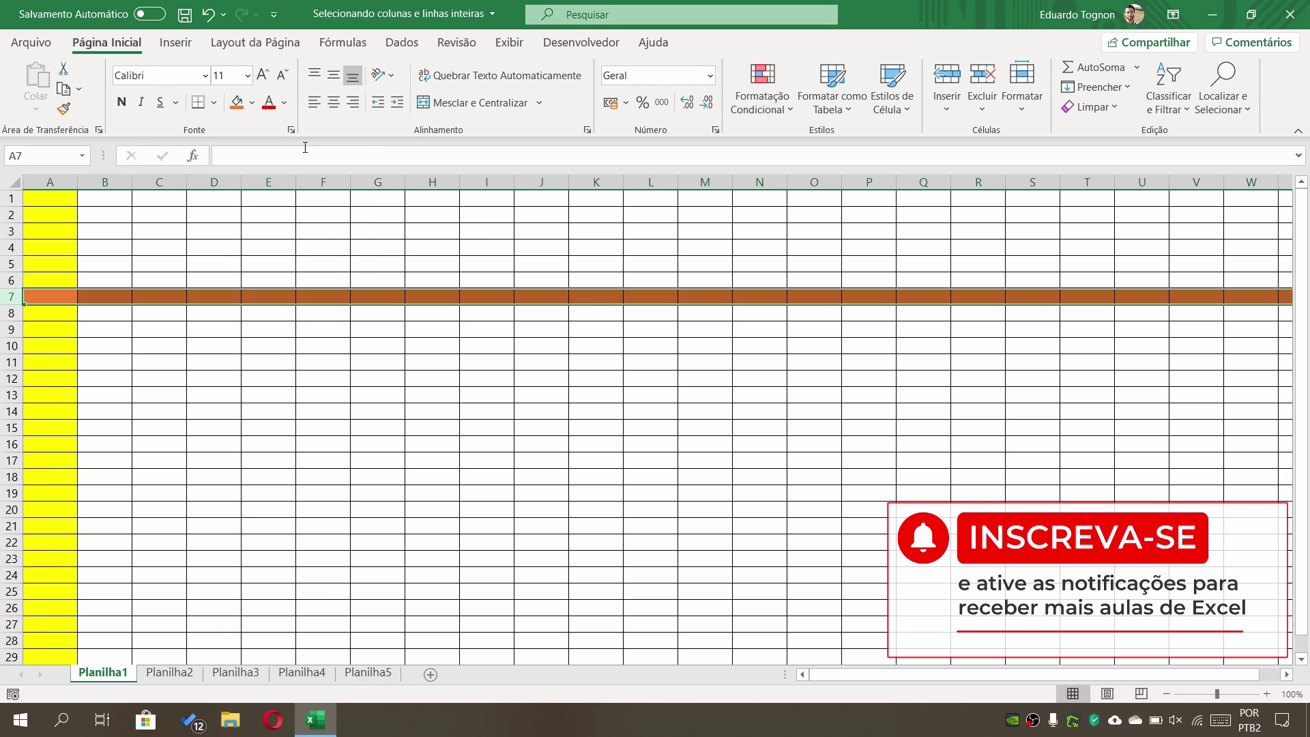
click(384, 360)
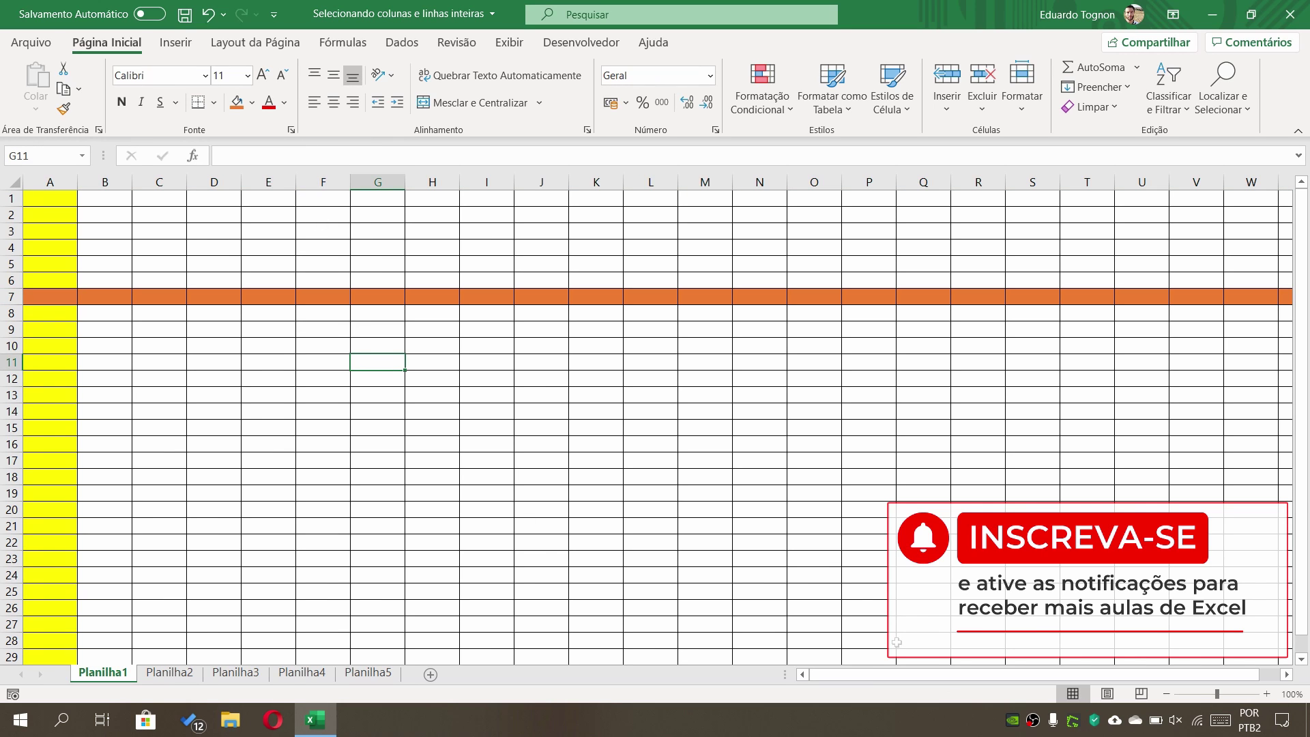
drag(846, 678, 866, 678)
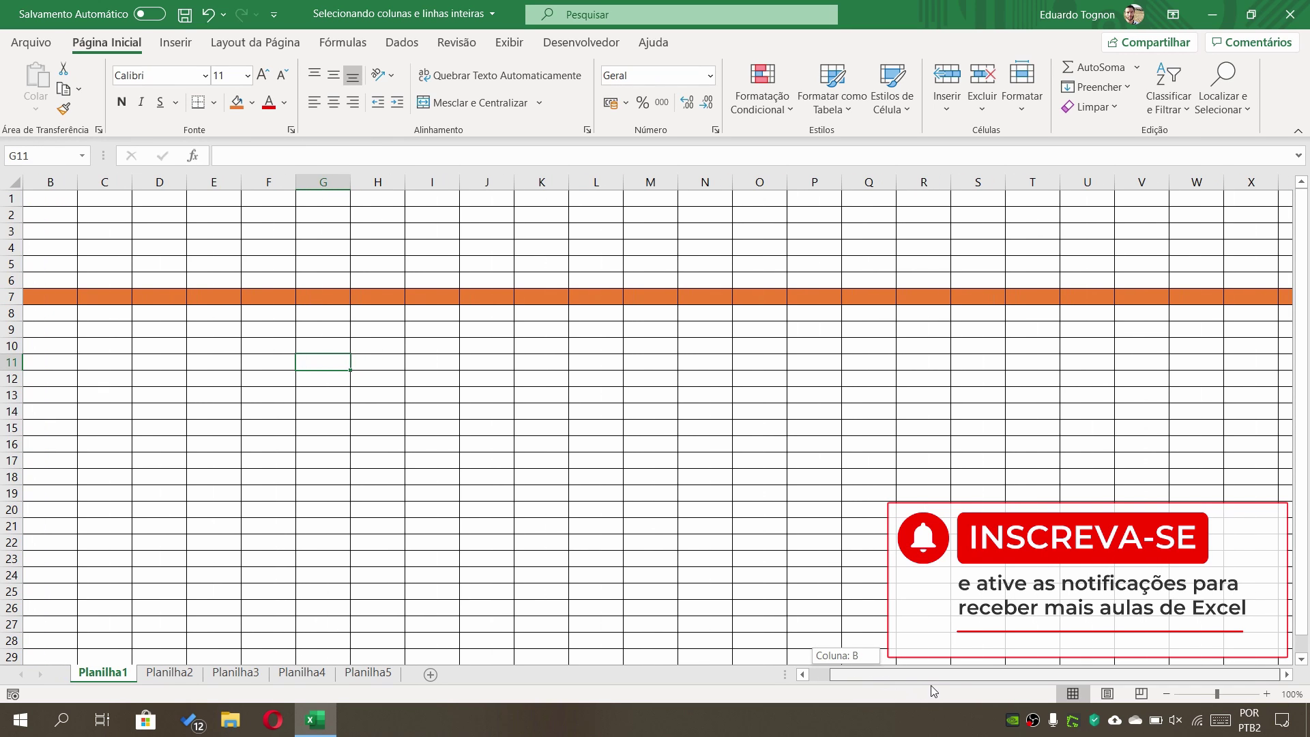
drag(1284, 678, 989, 676)
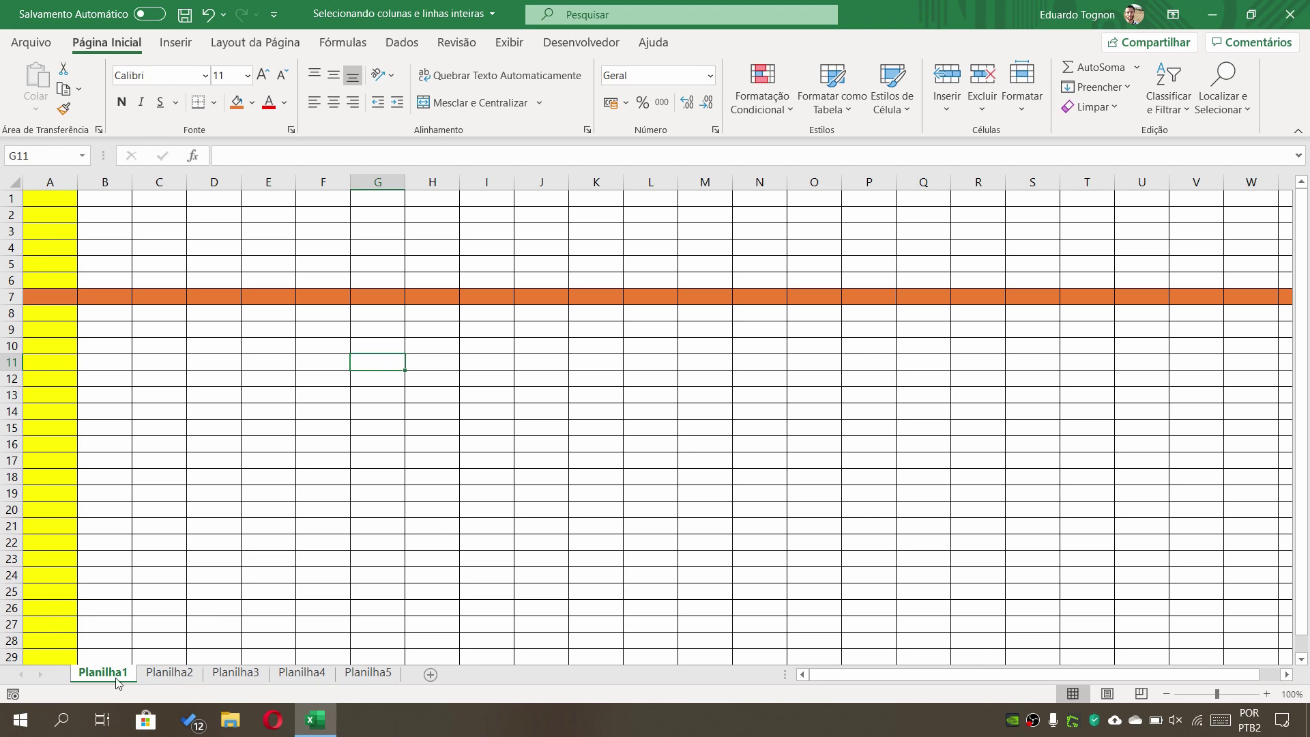
Go to the Planilha2 sheet tab.
click(177, 679)
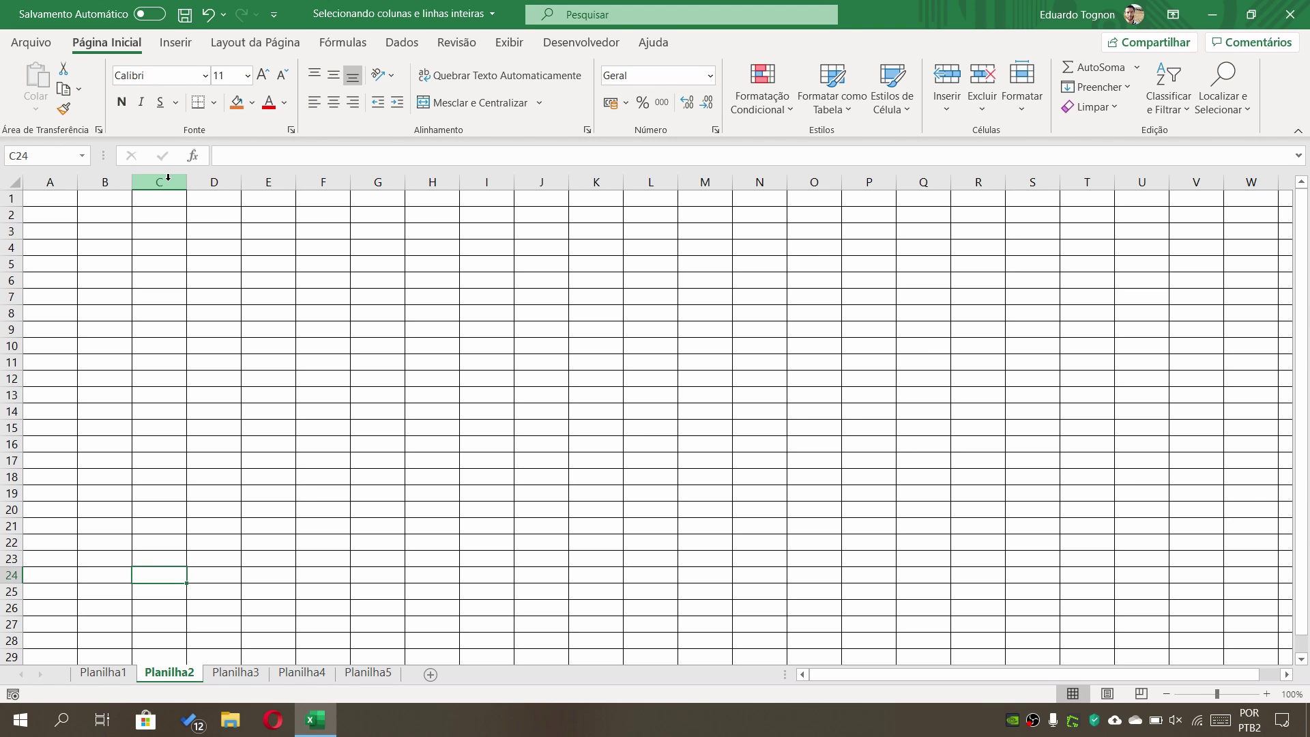
Select columns C through L and fill them light green.
drag(168, 177, 650, 177)
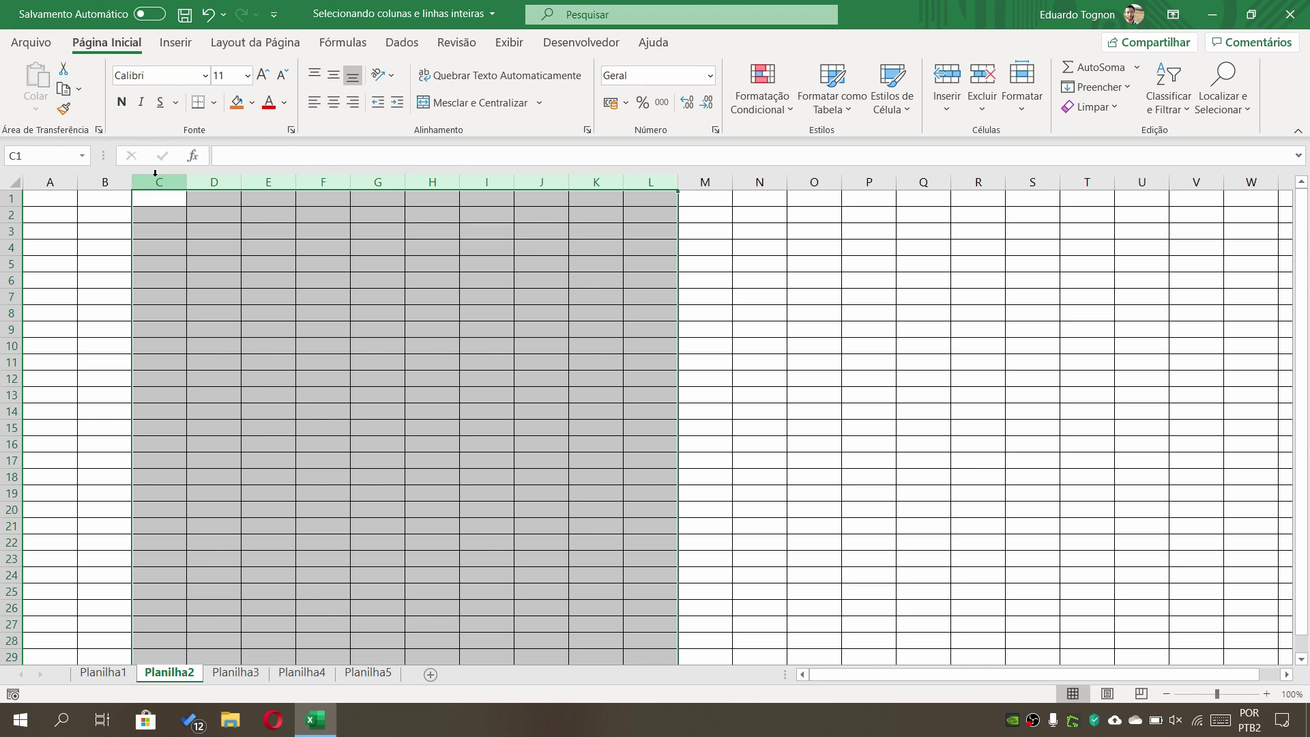
click(253, 103)
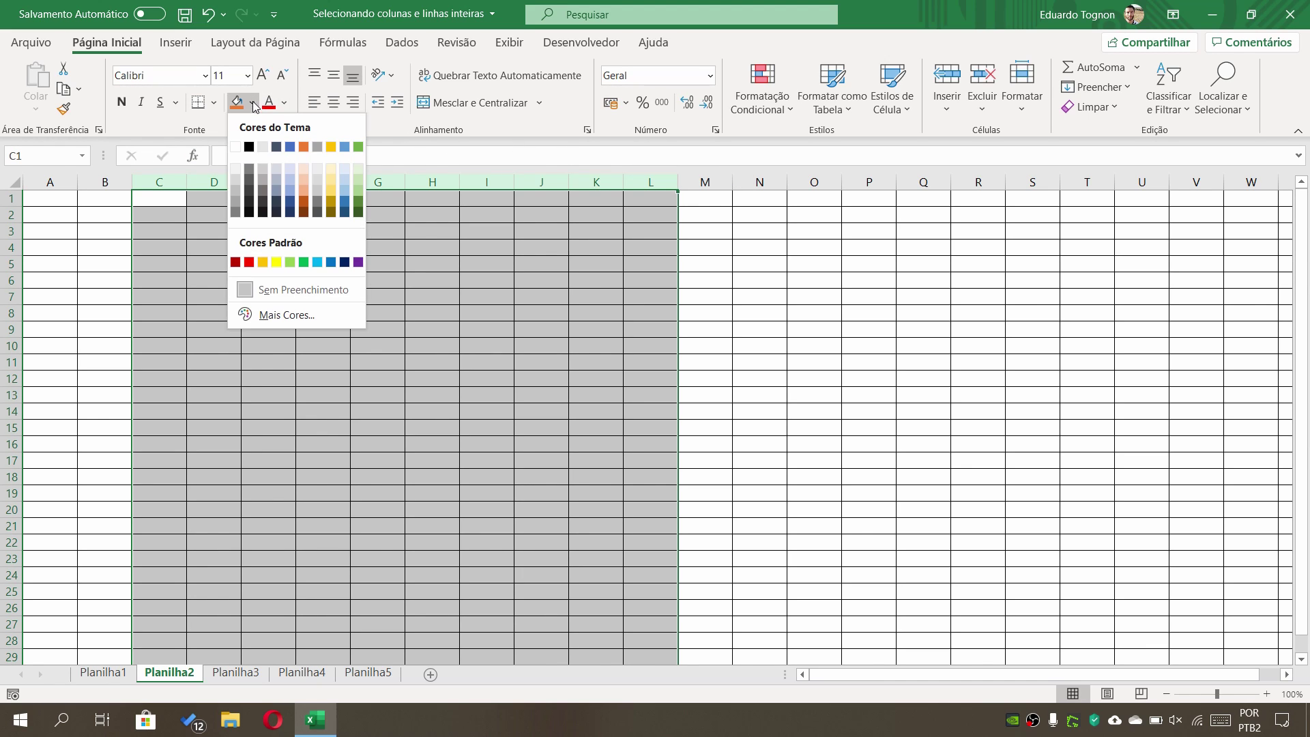
click(355, 192)
click(783, 333)
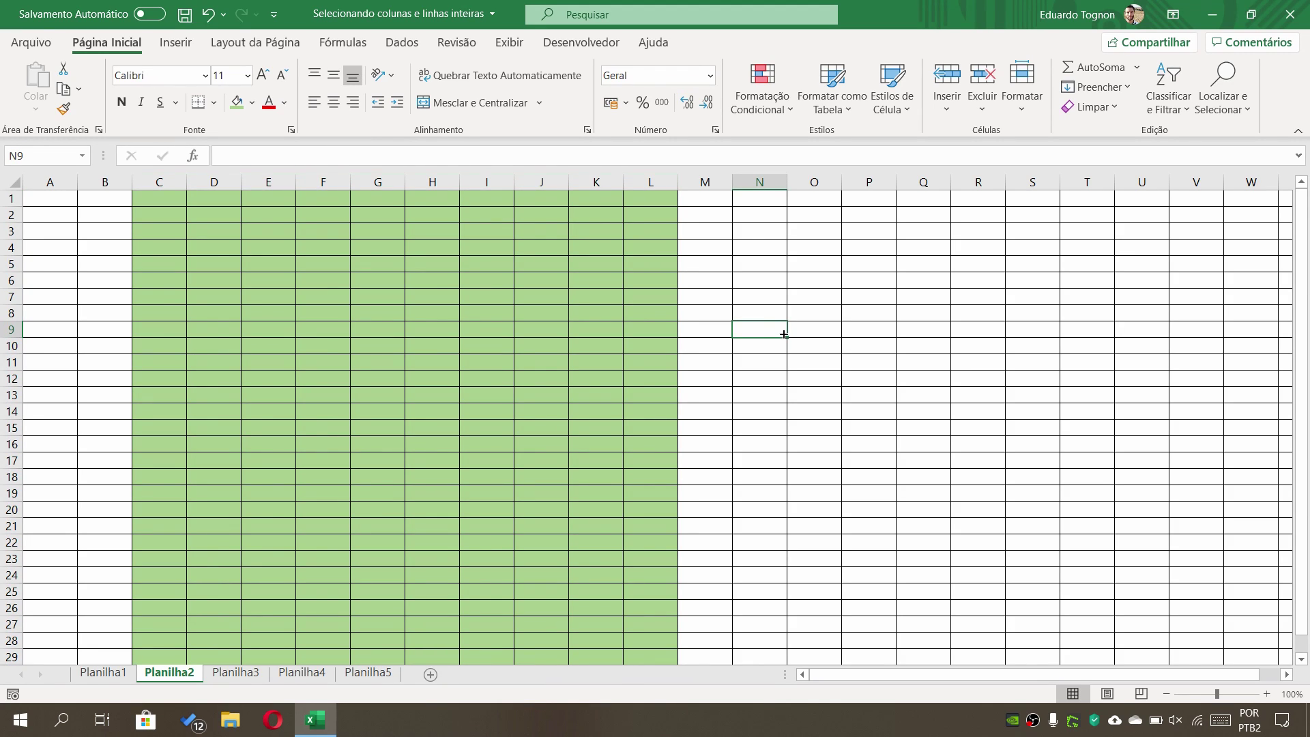
Scroll to check the green columns, then move to sheet Planilha3.
scroll(494, 369, down, 1)
scroll(495, 369, down, 7)
scroll(495, 369, down, 8)
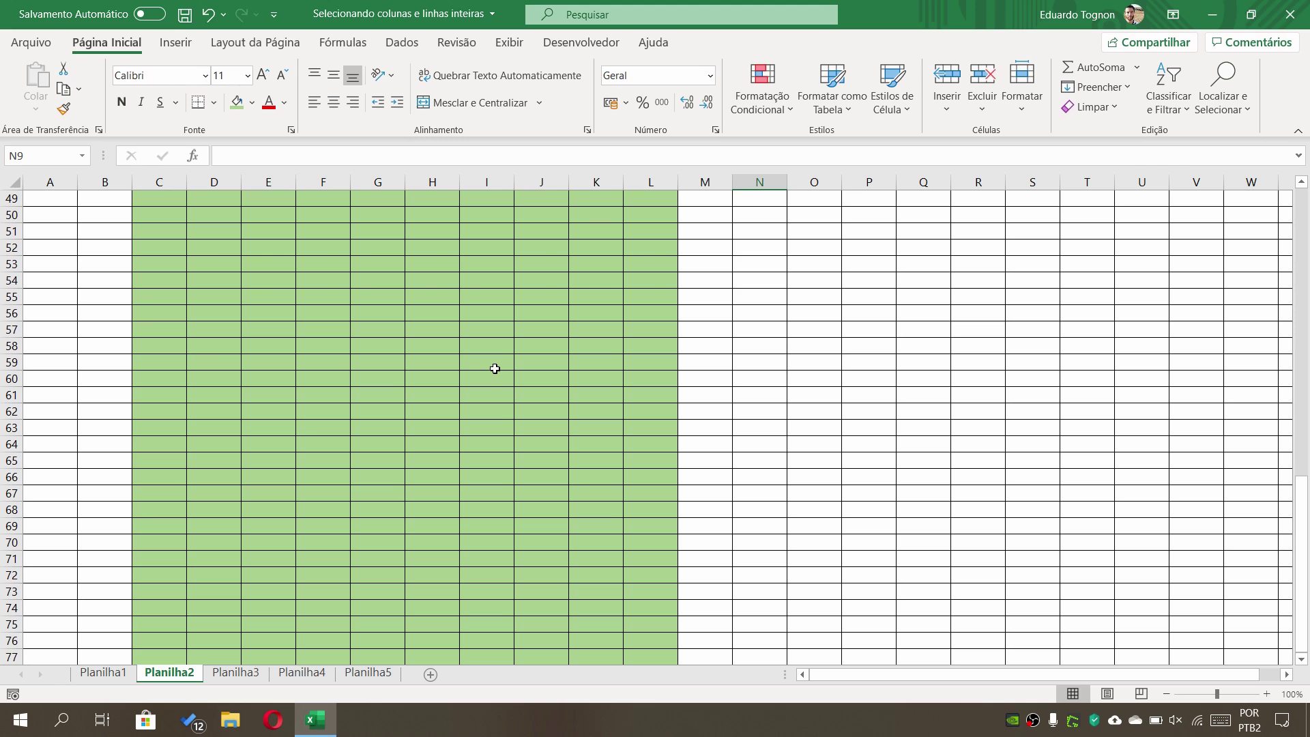
scroll(494, 368, up, 9)
scroll(498, 375, up, 7)
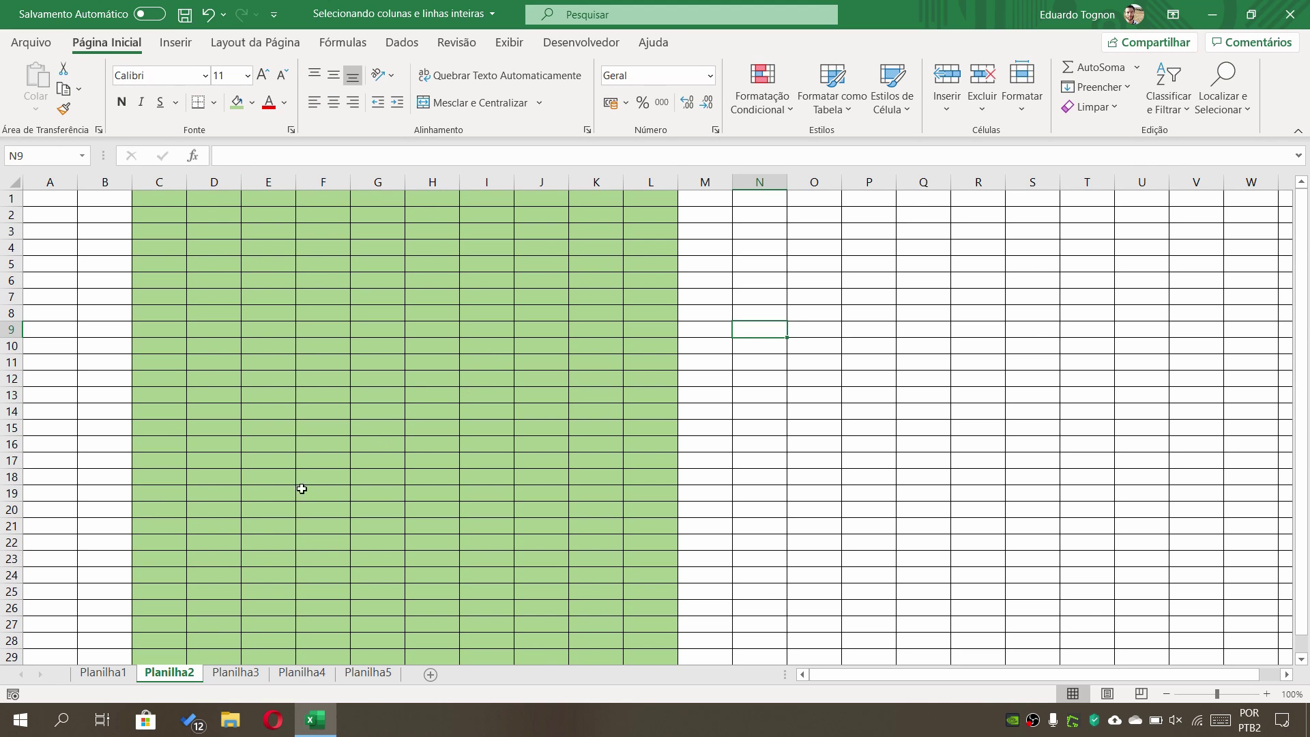
click(237, 674)
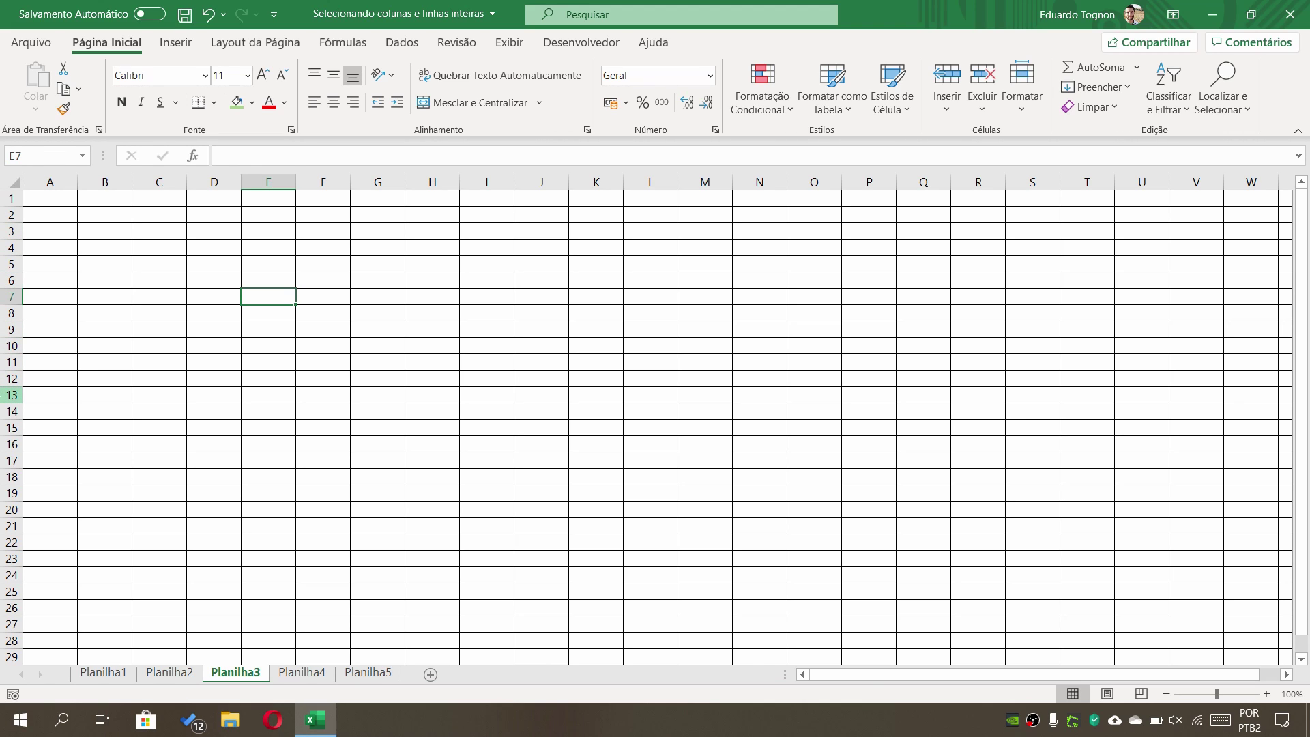
Select rows 3 through 13 on Planilha3 and bring up the Fill Color palette.
click(6, 232)
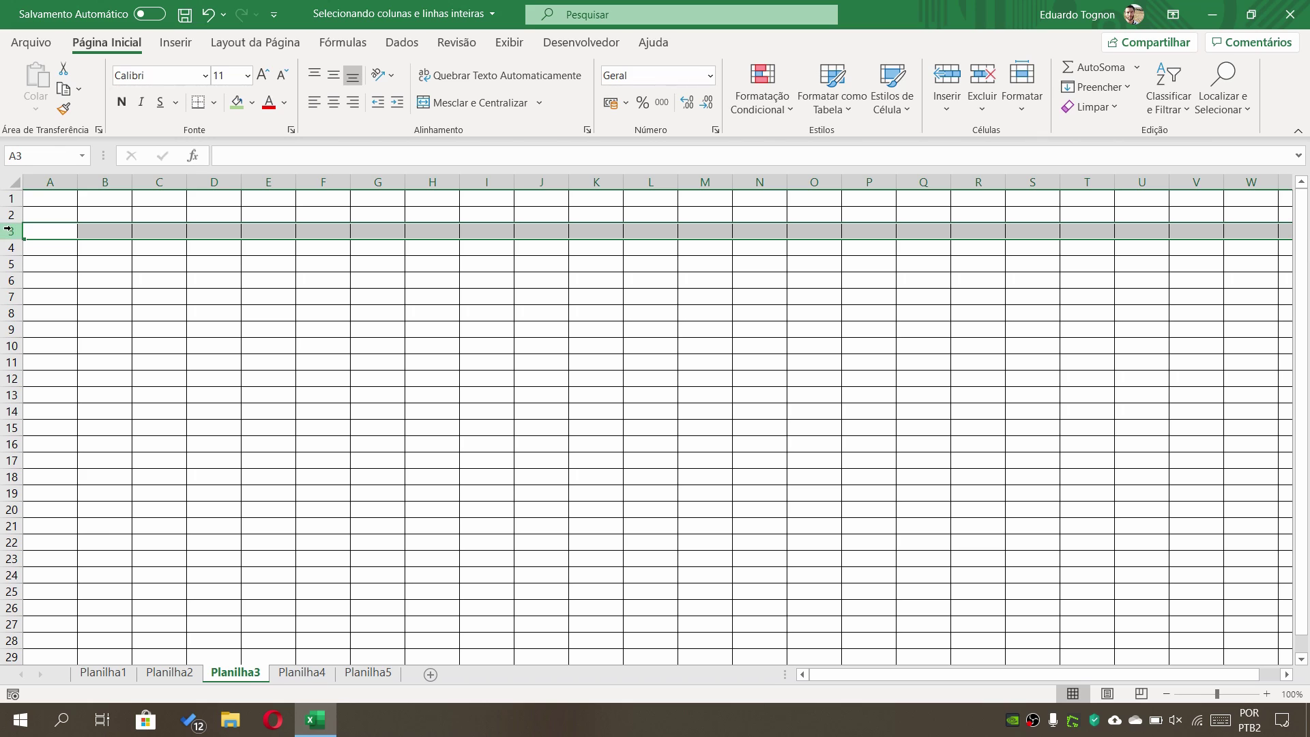
drag(6, 231, 5, 395)
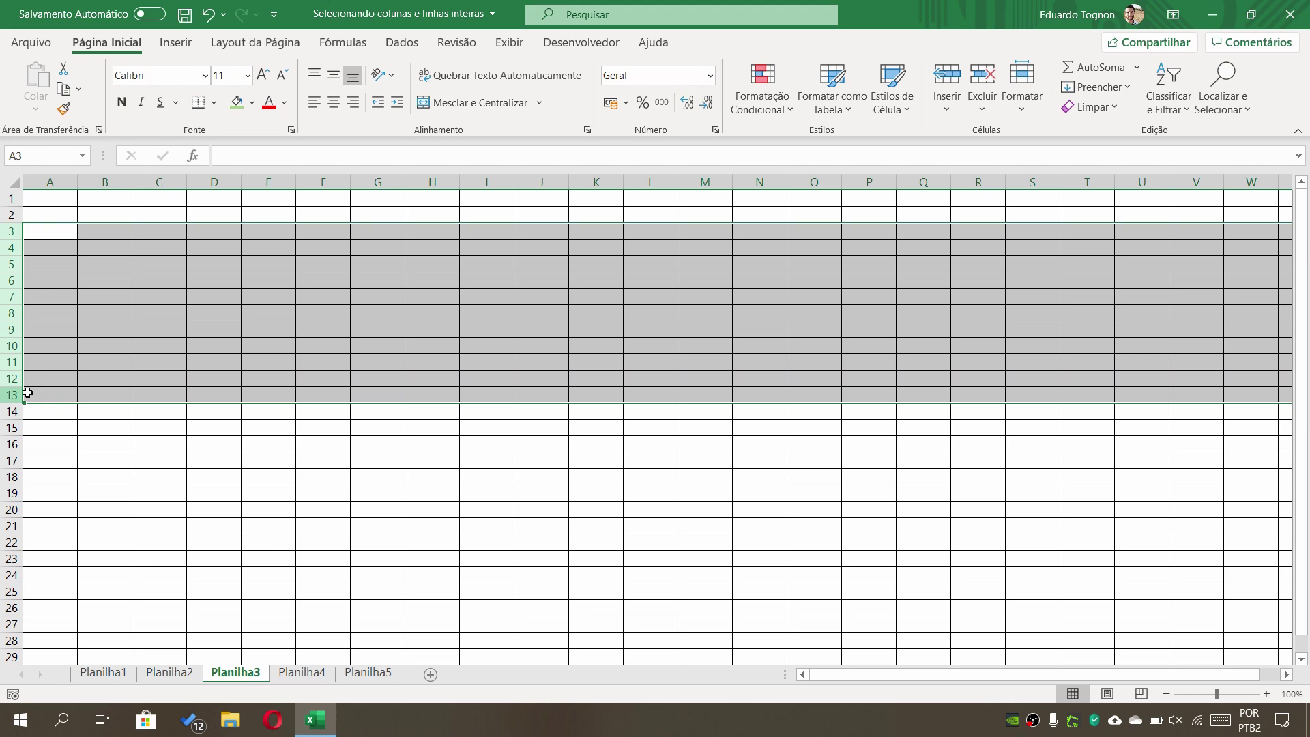
click(252, 102)
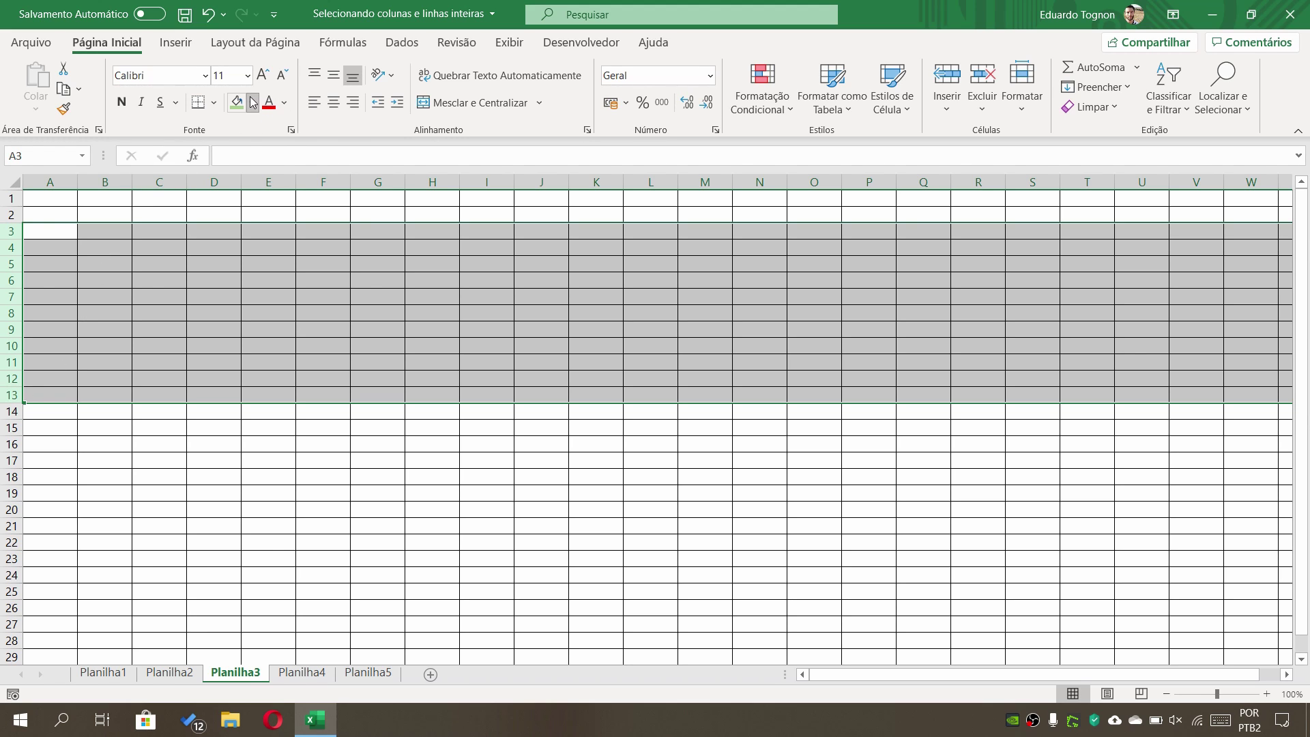
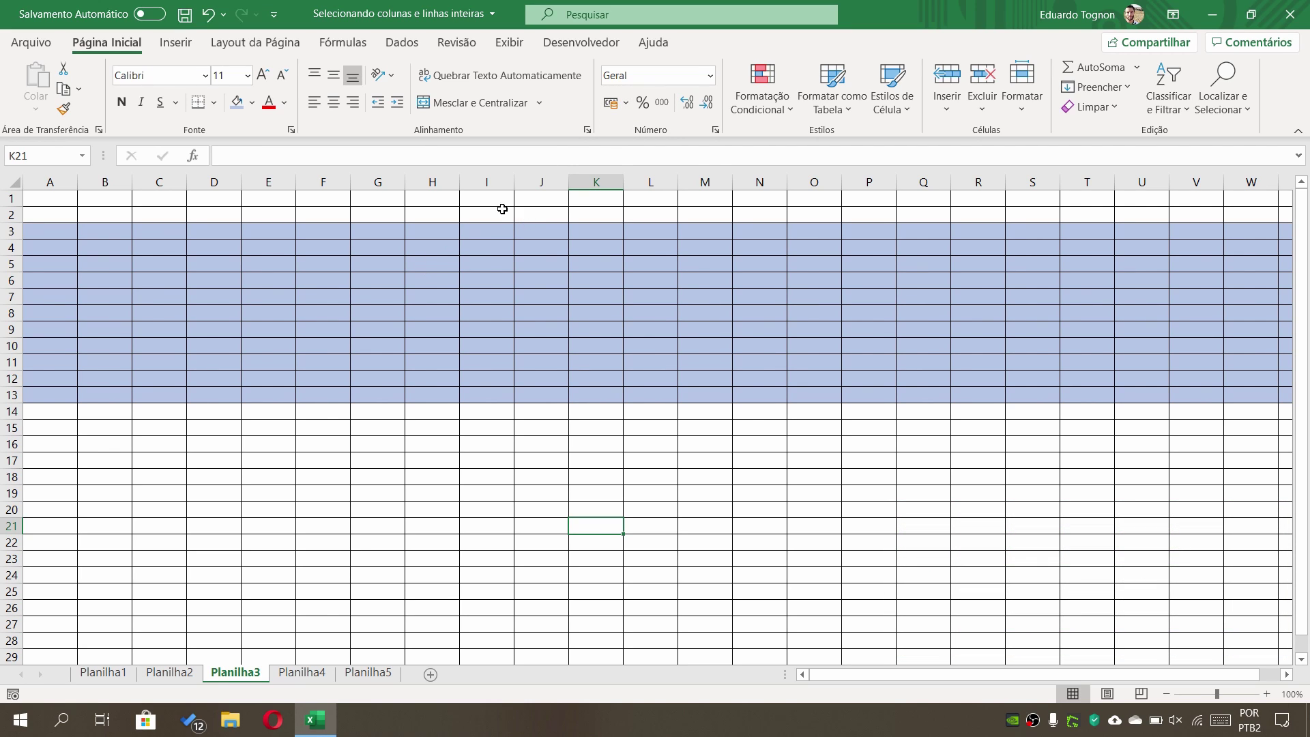
Apply the Data Abreviada (short date) number format to all of column H.
ctrl+click(435, 181)
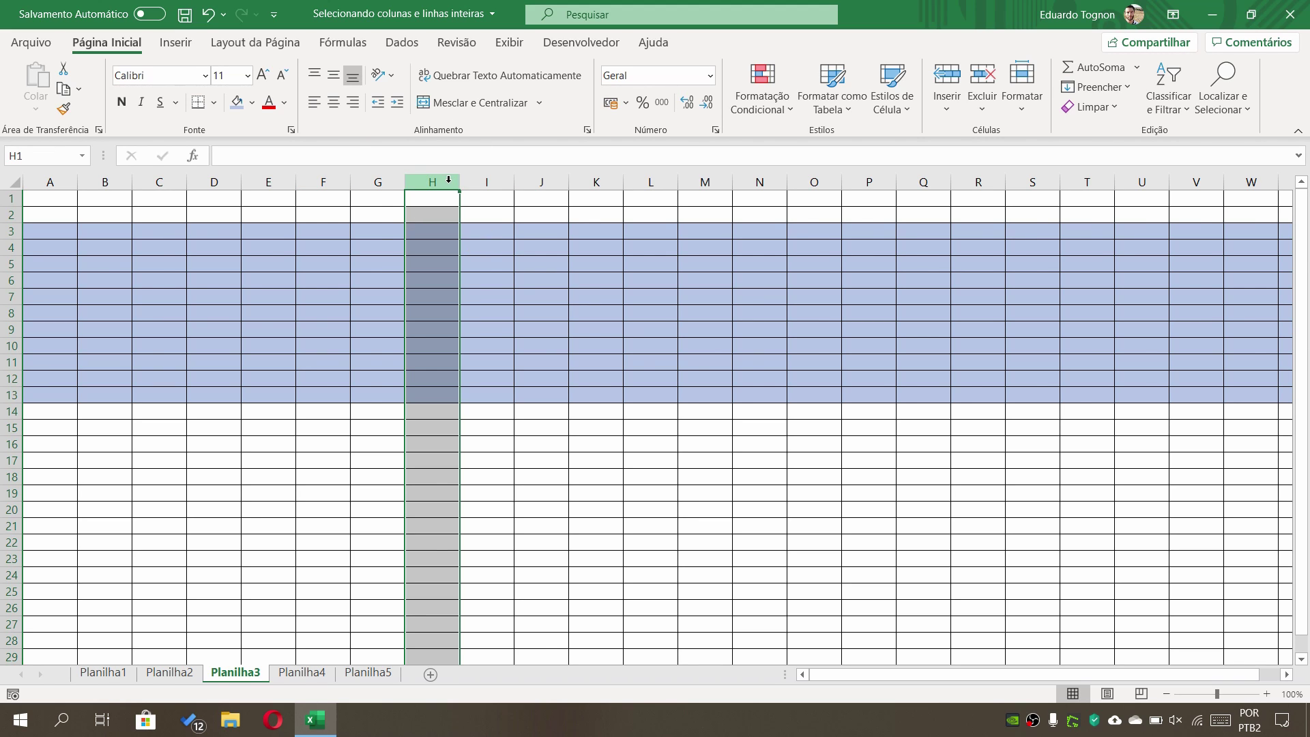
click(707, 77)
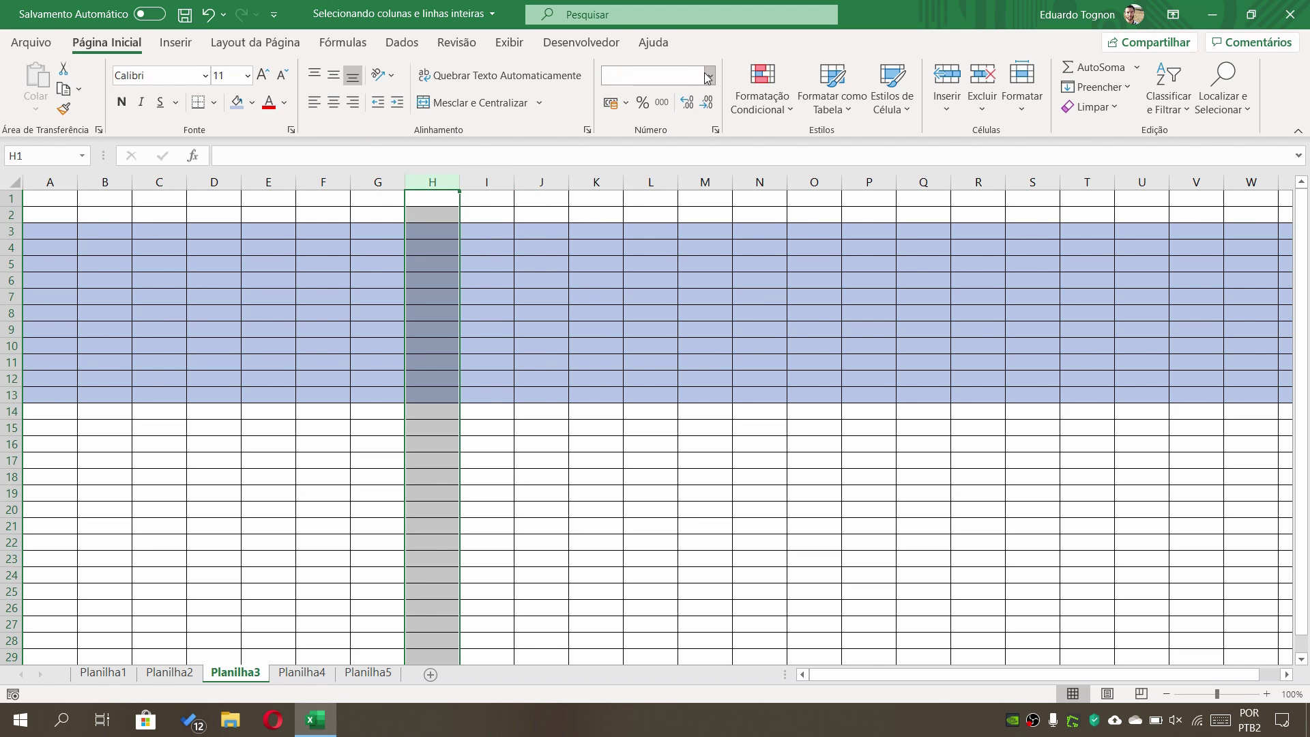
click(693, 261)
click(444, 442)
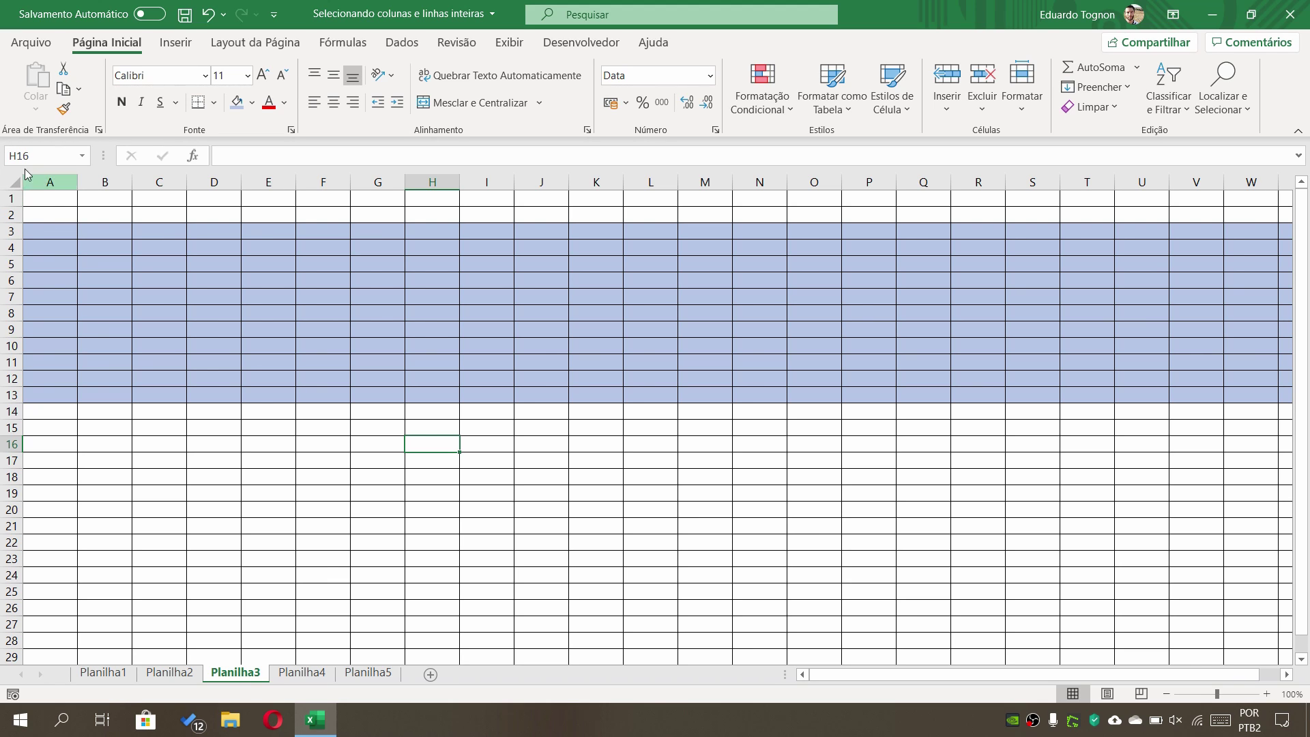
Set Sem Preenchimento on the whole sheet, clearing the light blue from rows 3–13.
click(13, 183)
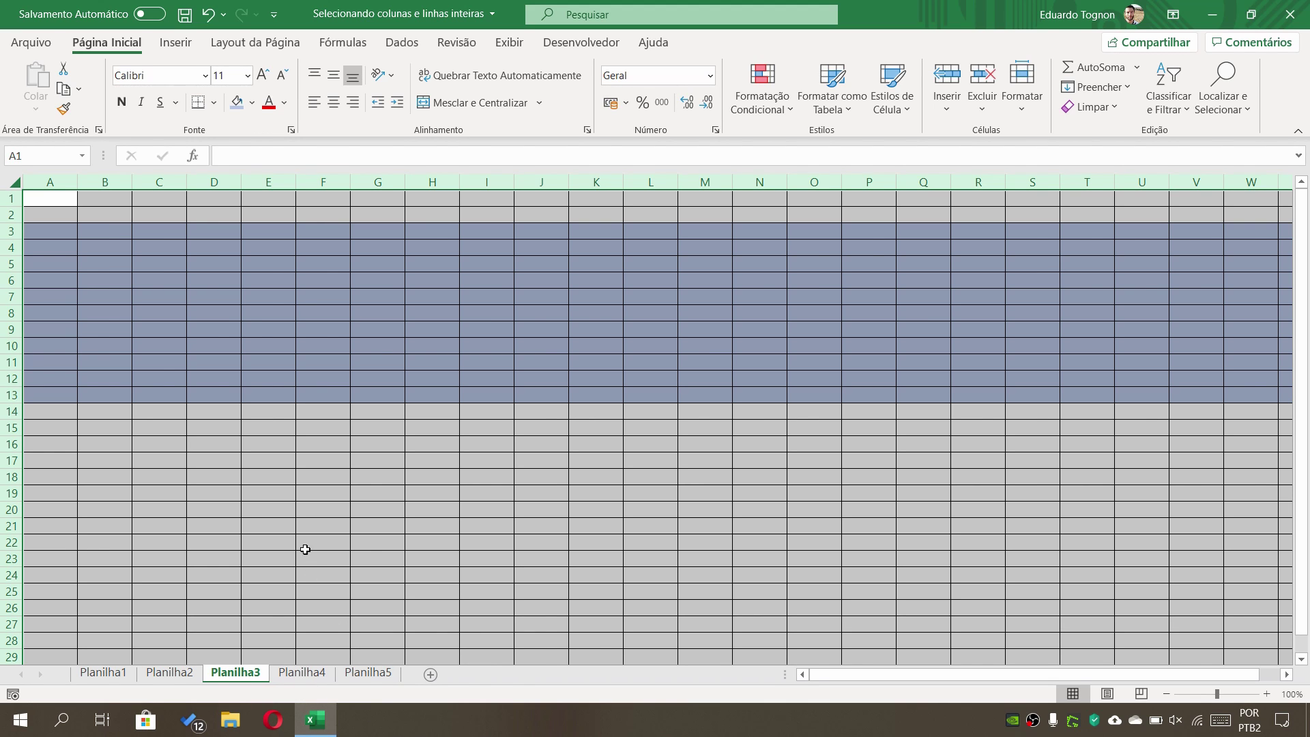
click(252, 104)
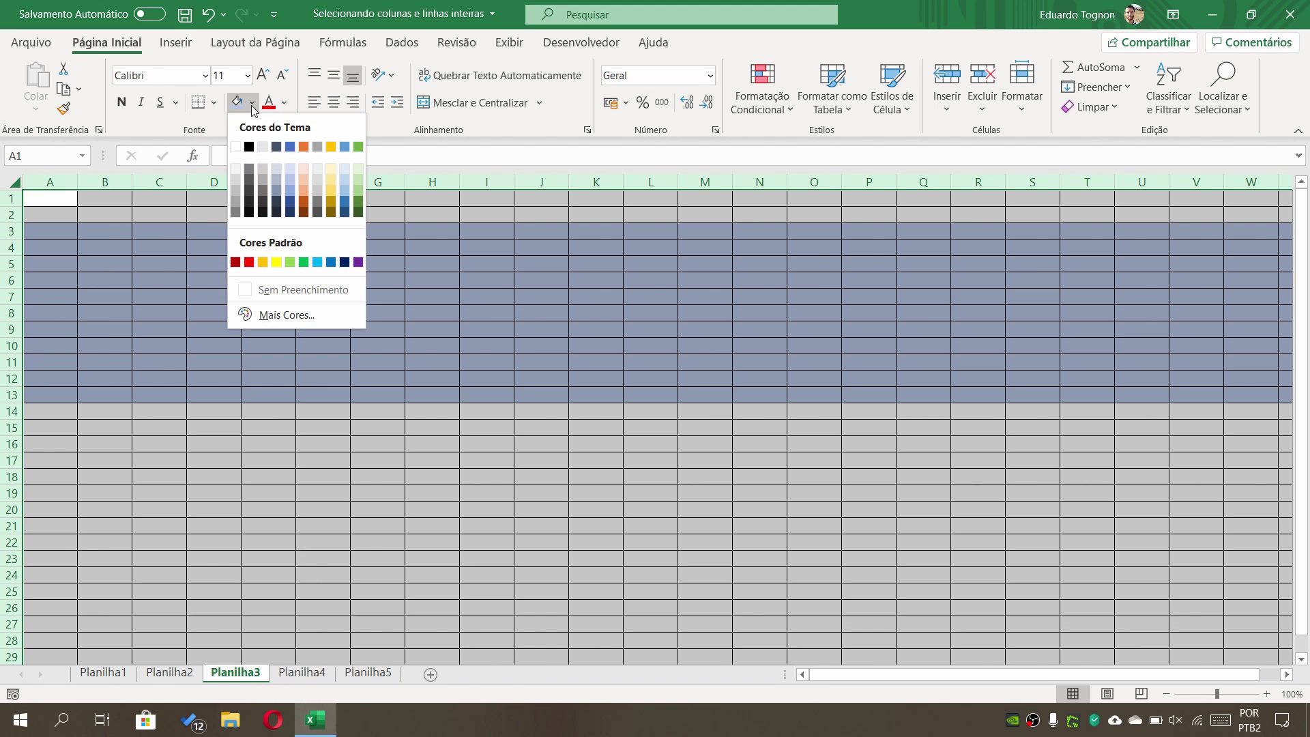
click(301, 289)
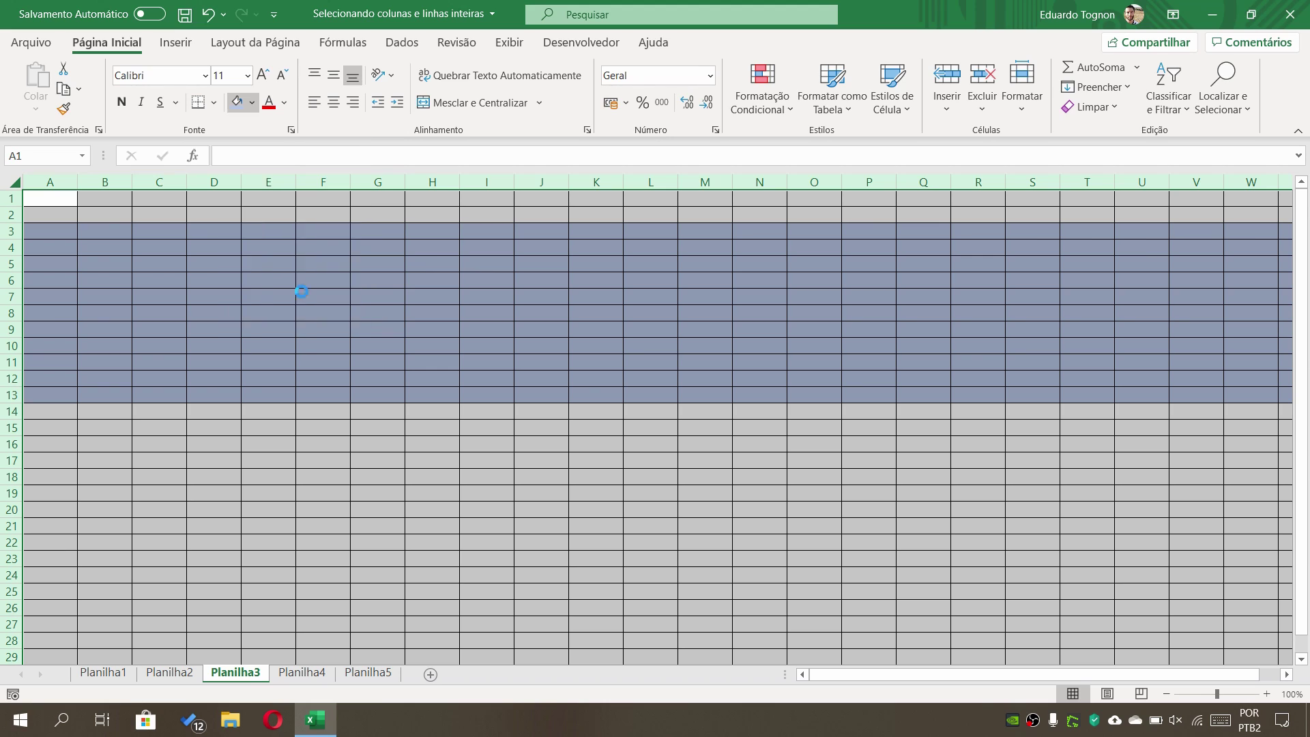
click(532, 374)
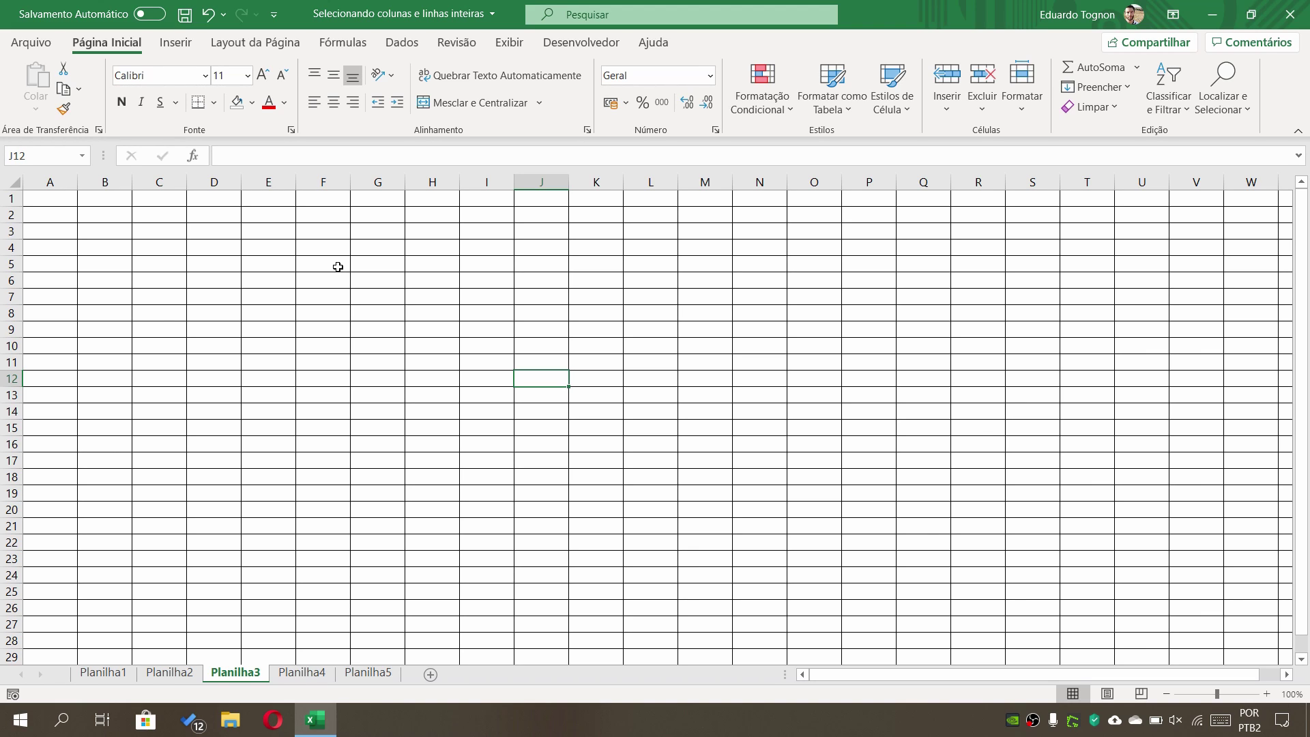
click(54, 179)
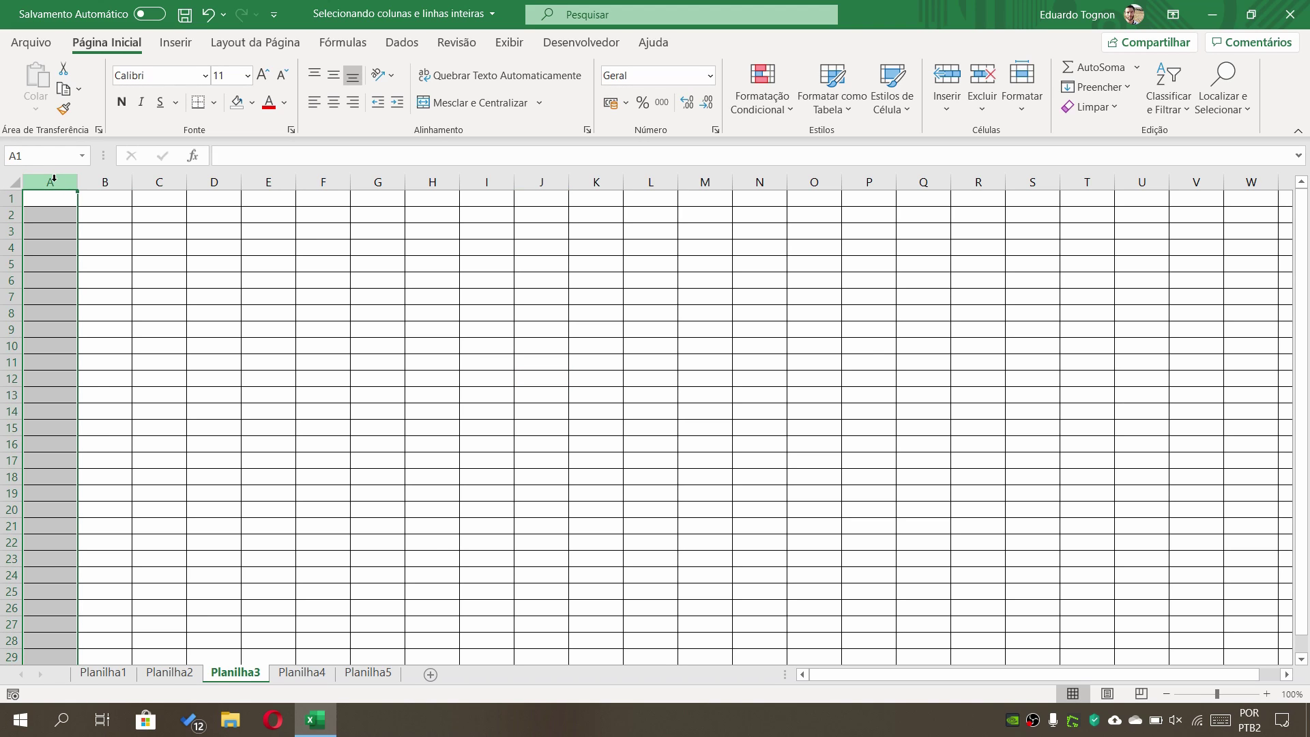
click(216, 180)
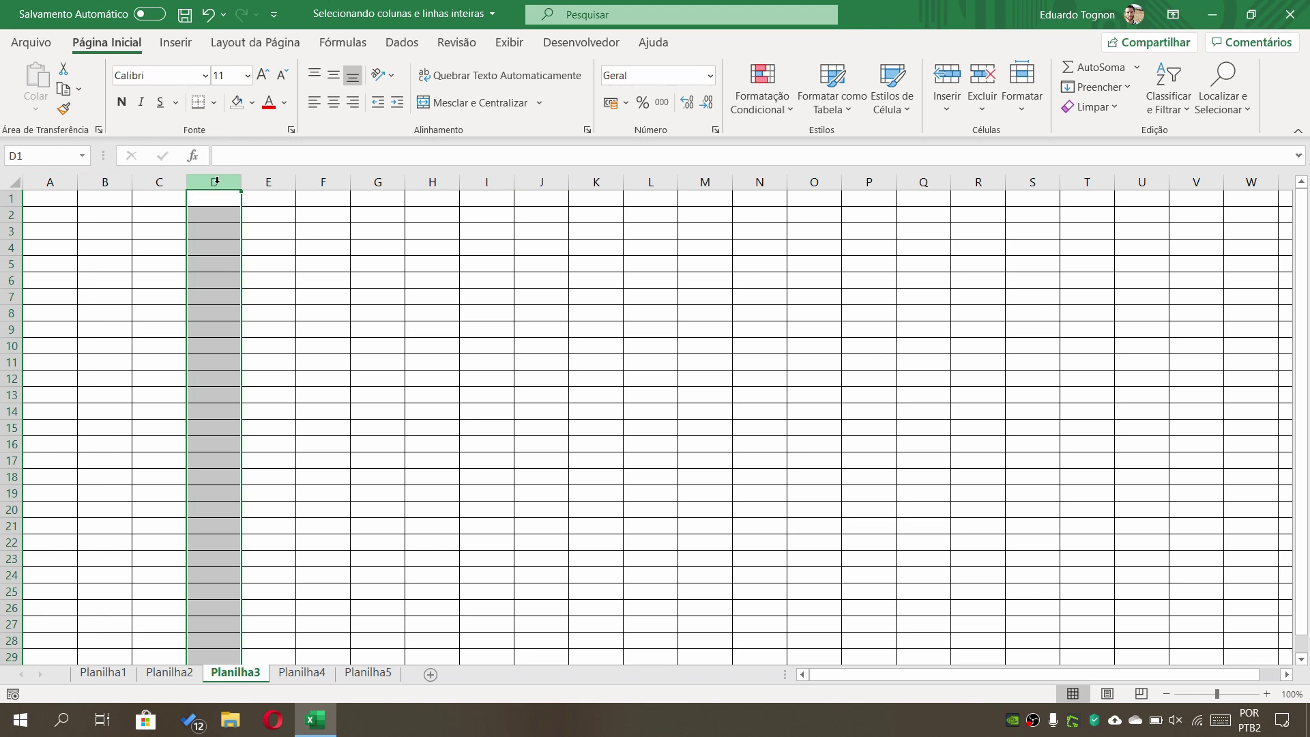
click(422, 183)
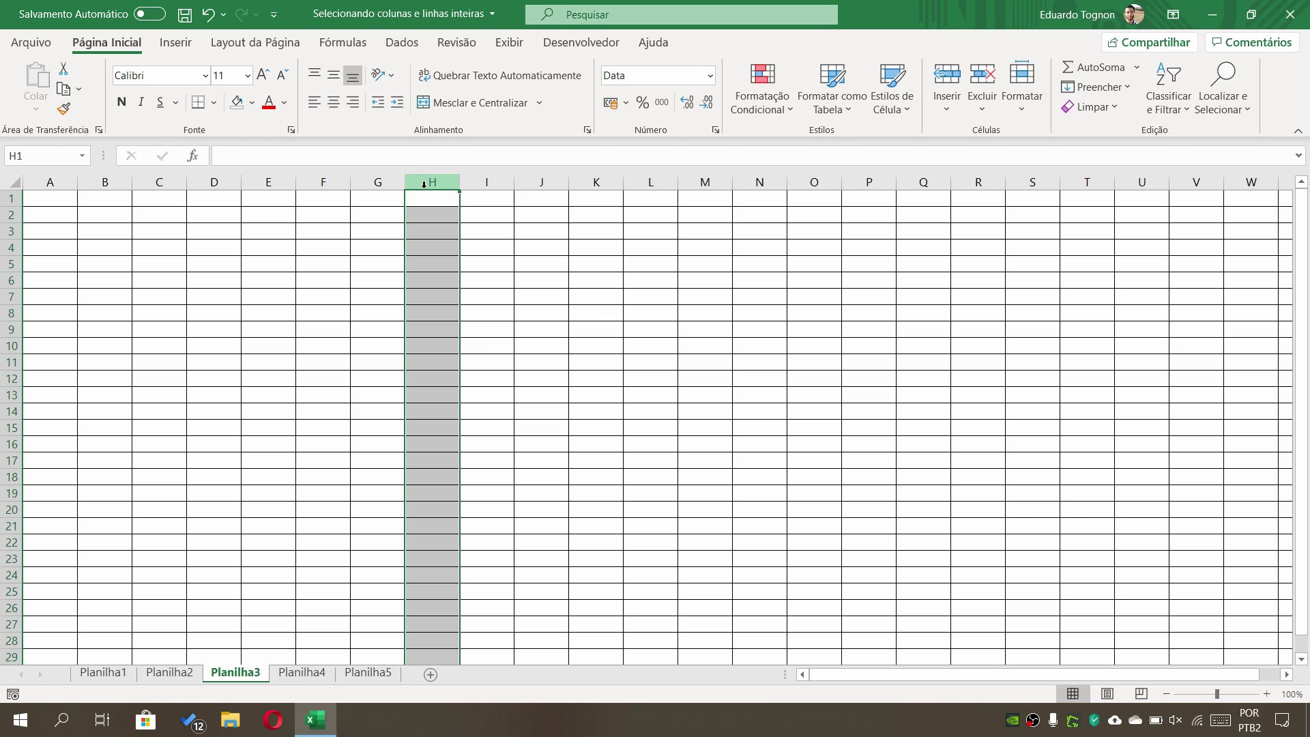
click(49, 181)
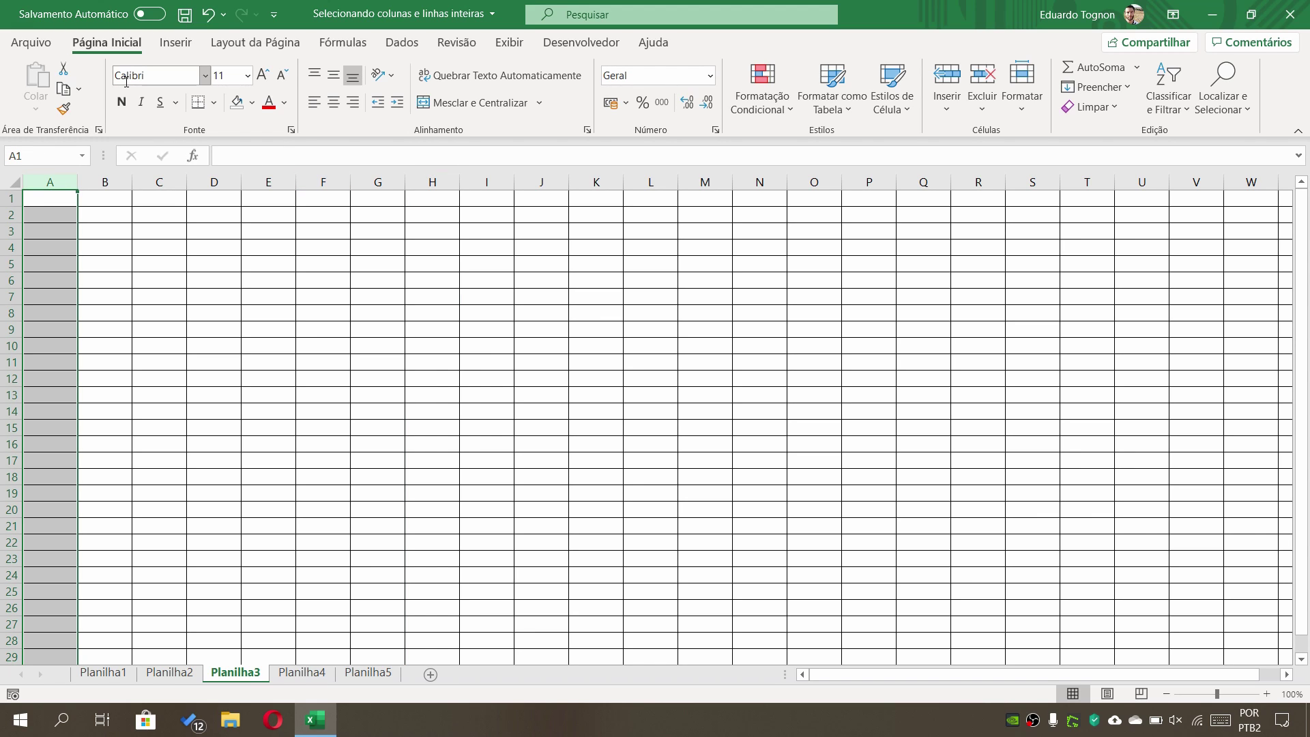
click(216, 182)
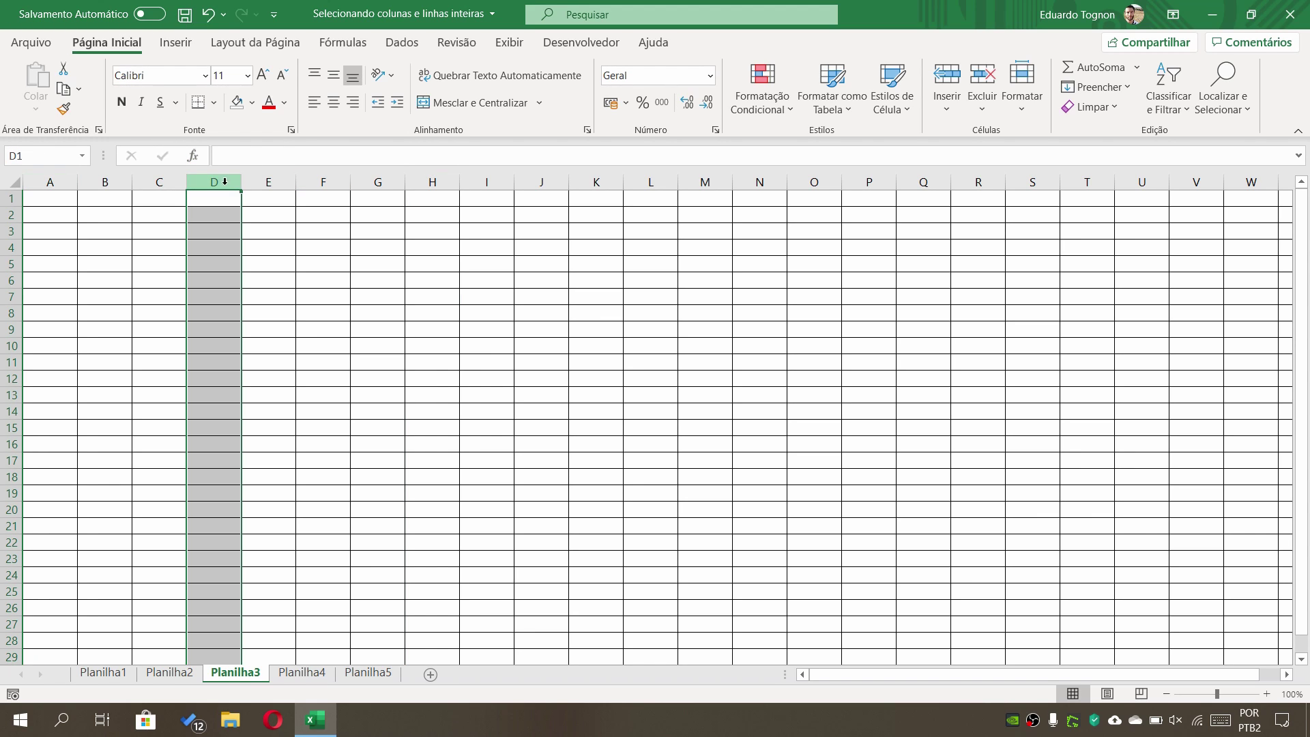
click(441, 181)
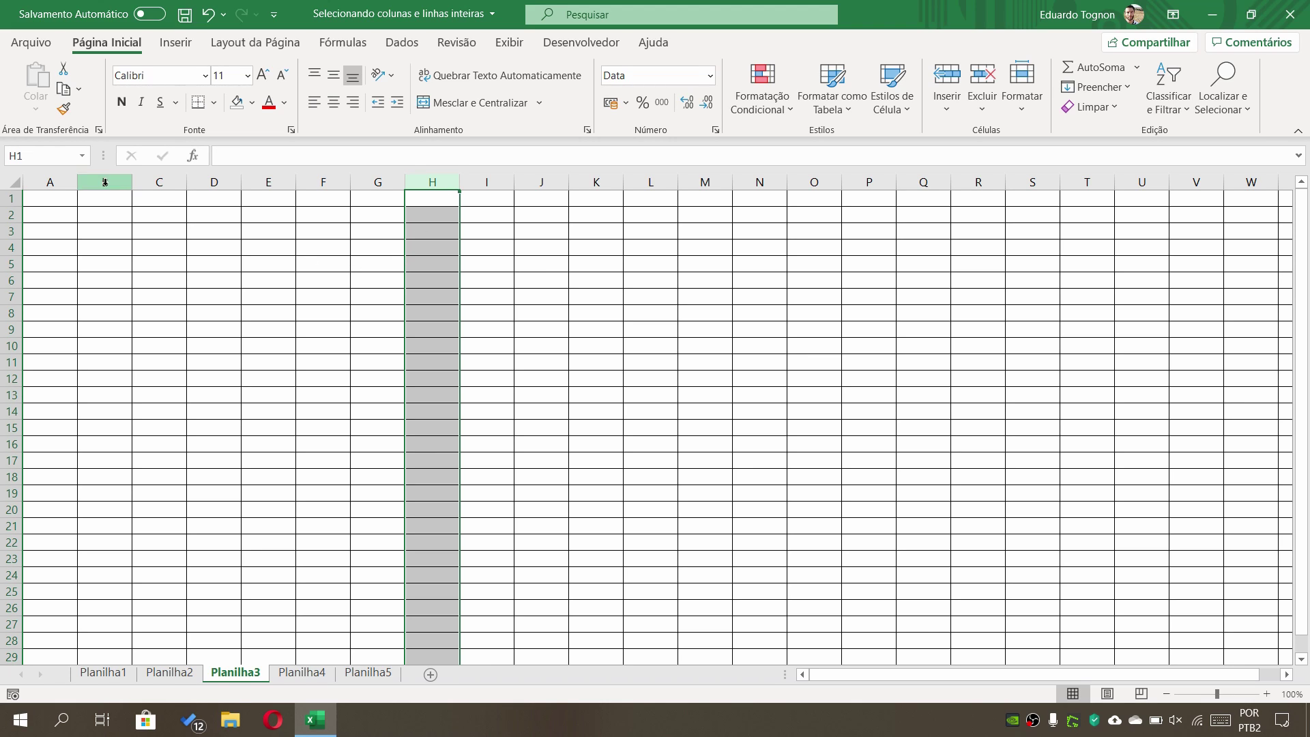
click(53, 180)
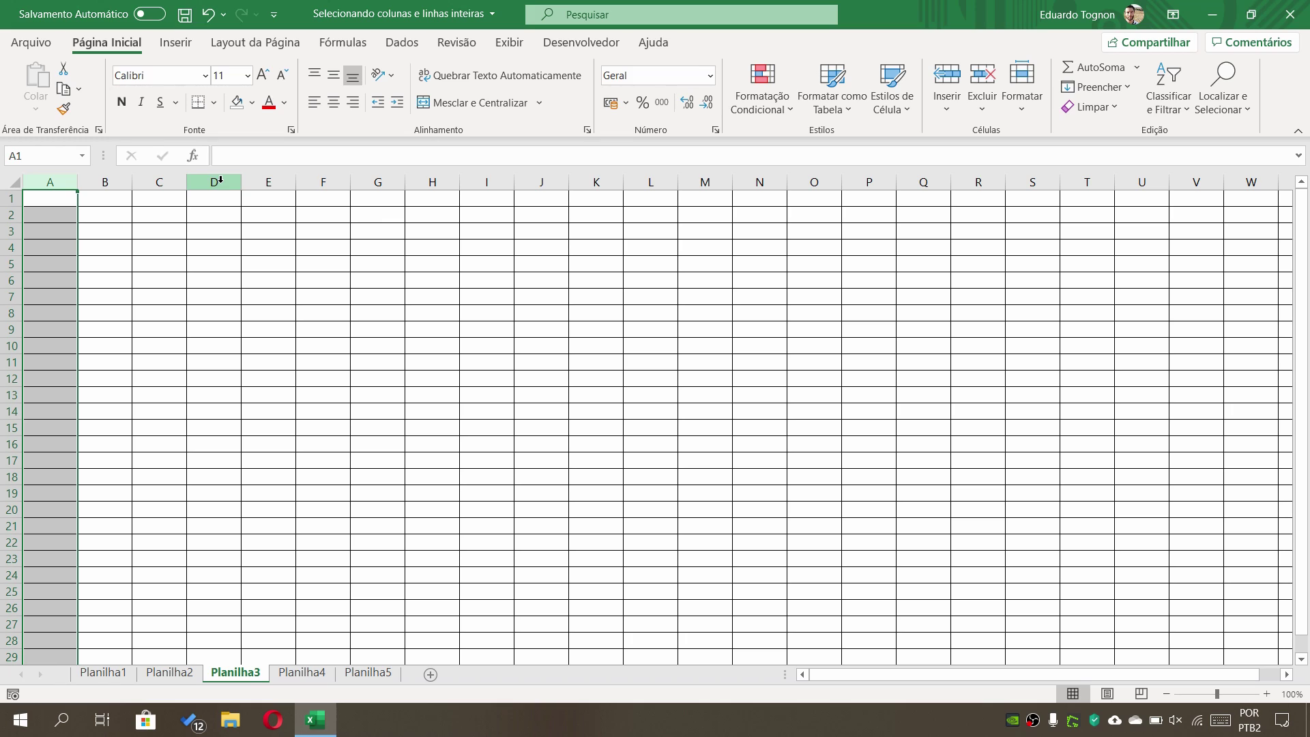
Add columns D and H to column A and fill all three dark orange.
ctrl+click(220, 180)
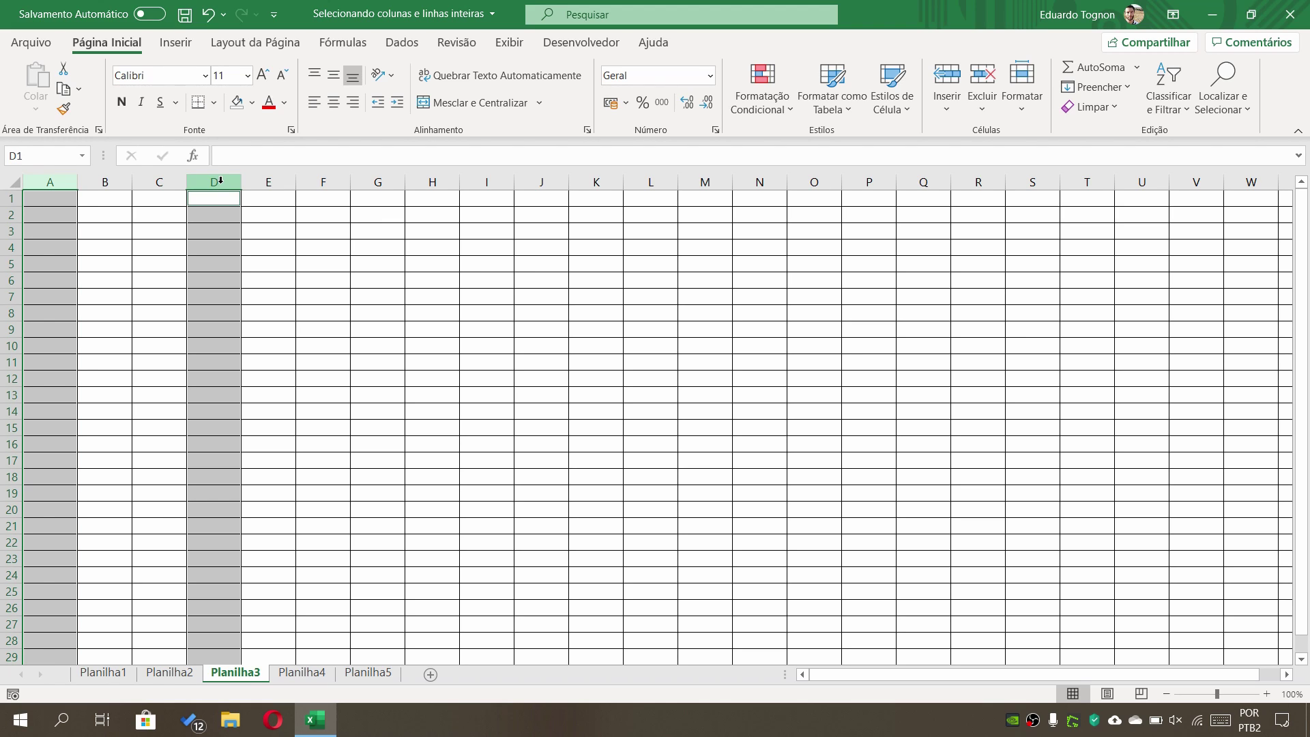
ctrl+click(445, 177)
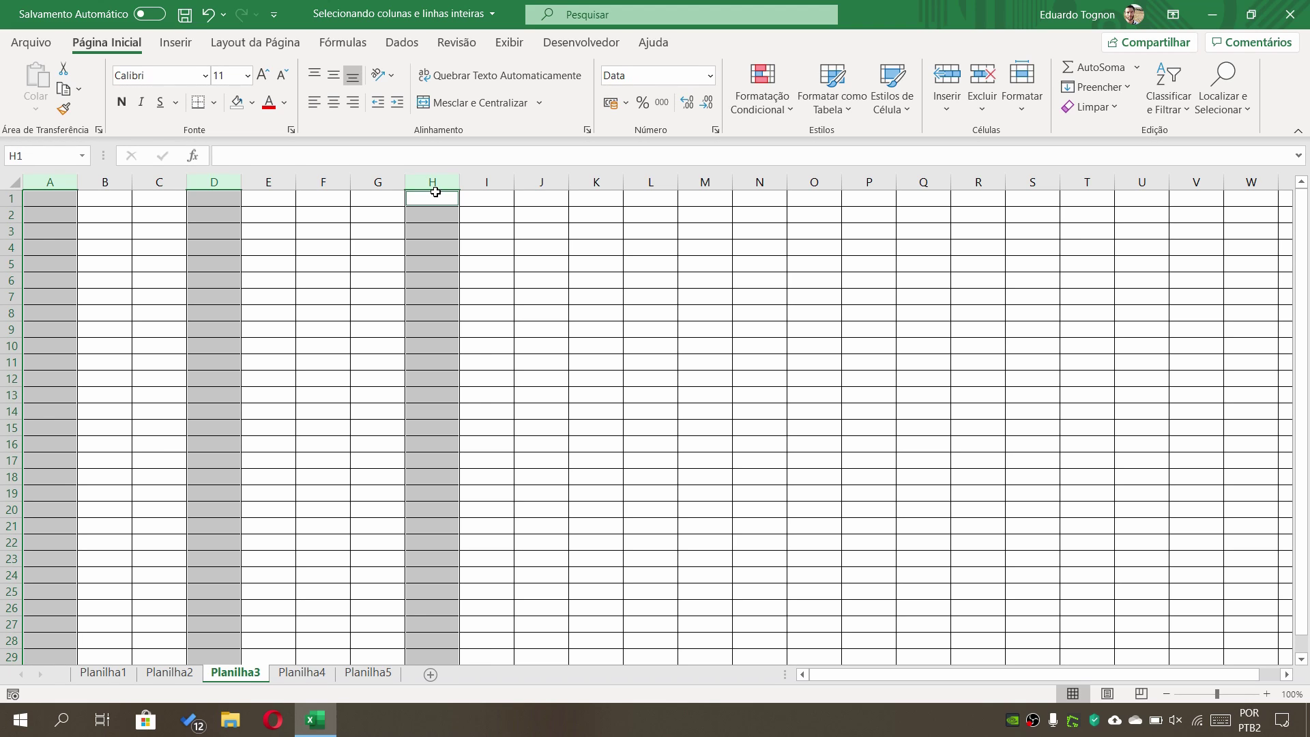
click(253, 103)
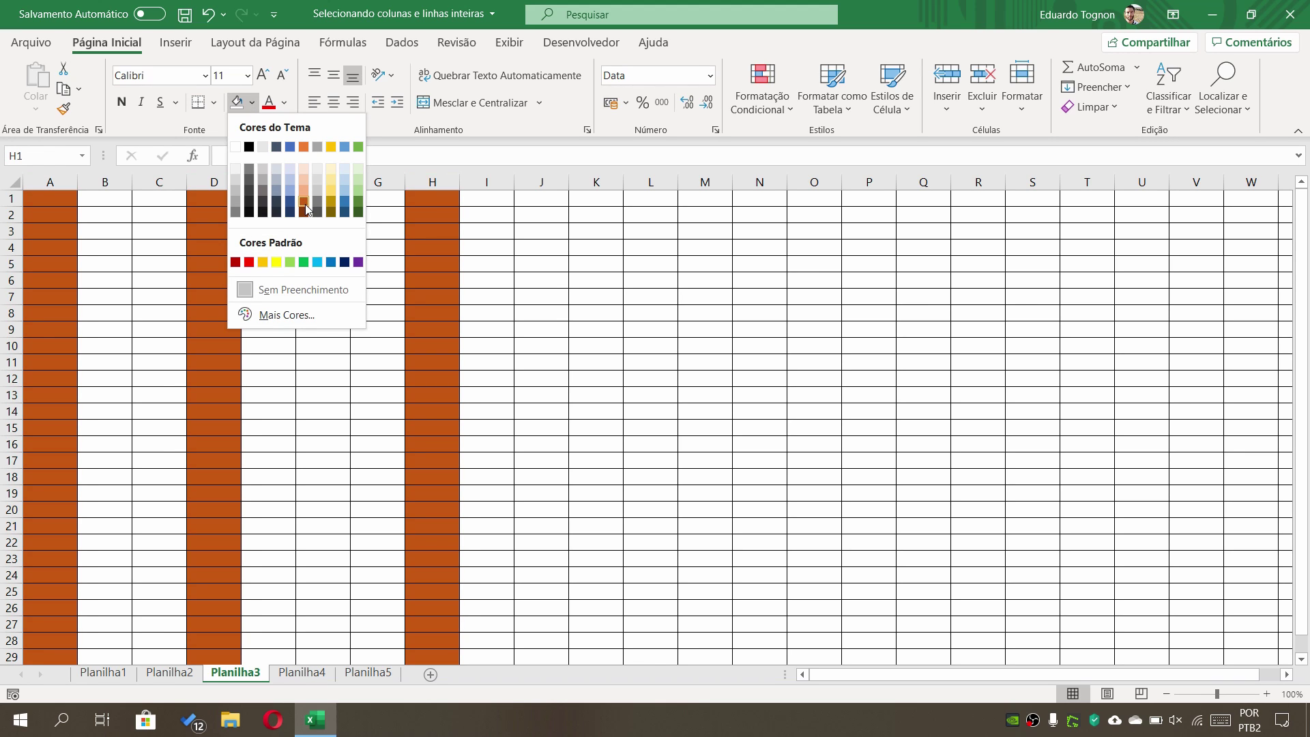
click(304, 202)
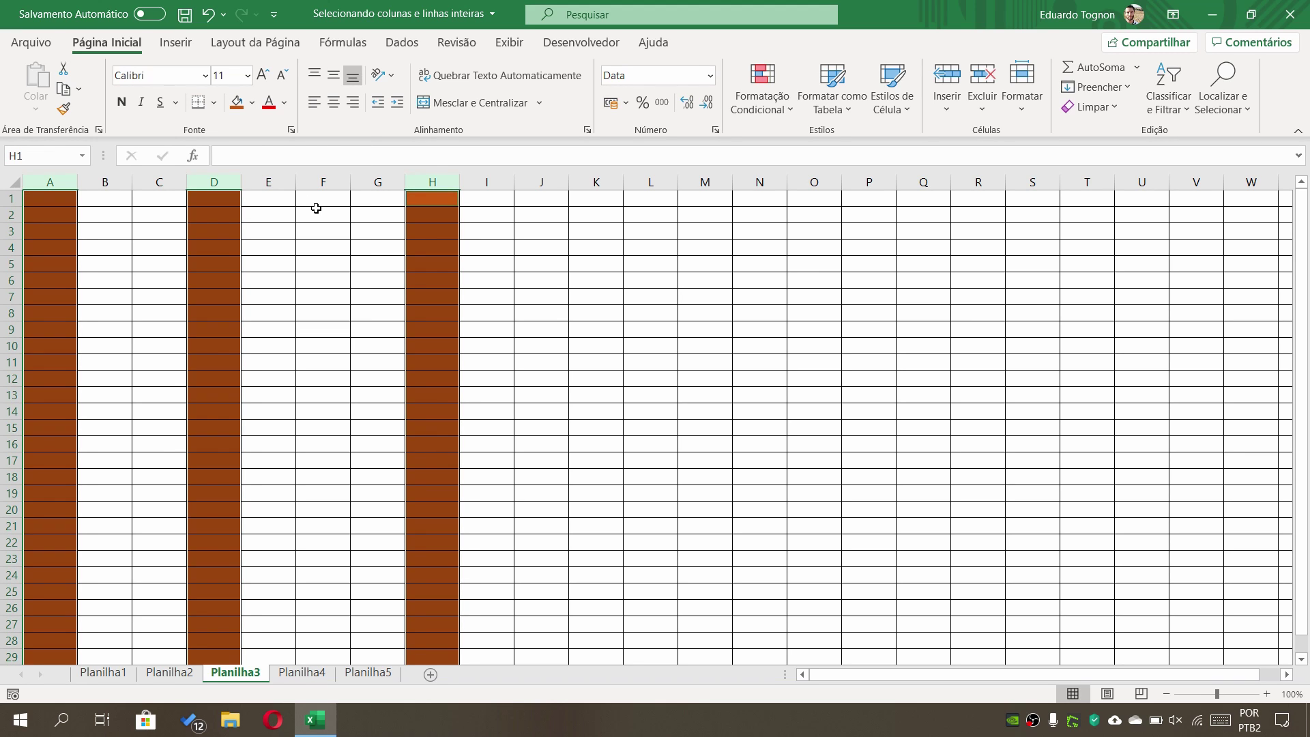
click(754, 364)
scroll(750, 365, down, 2)
scroll(752, 364, down, 5)
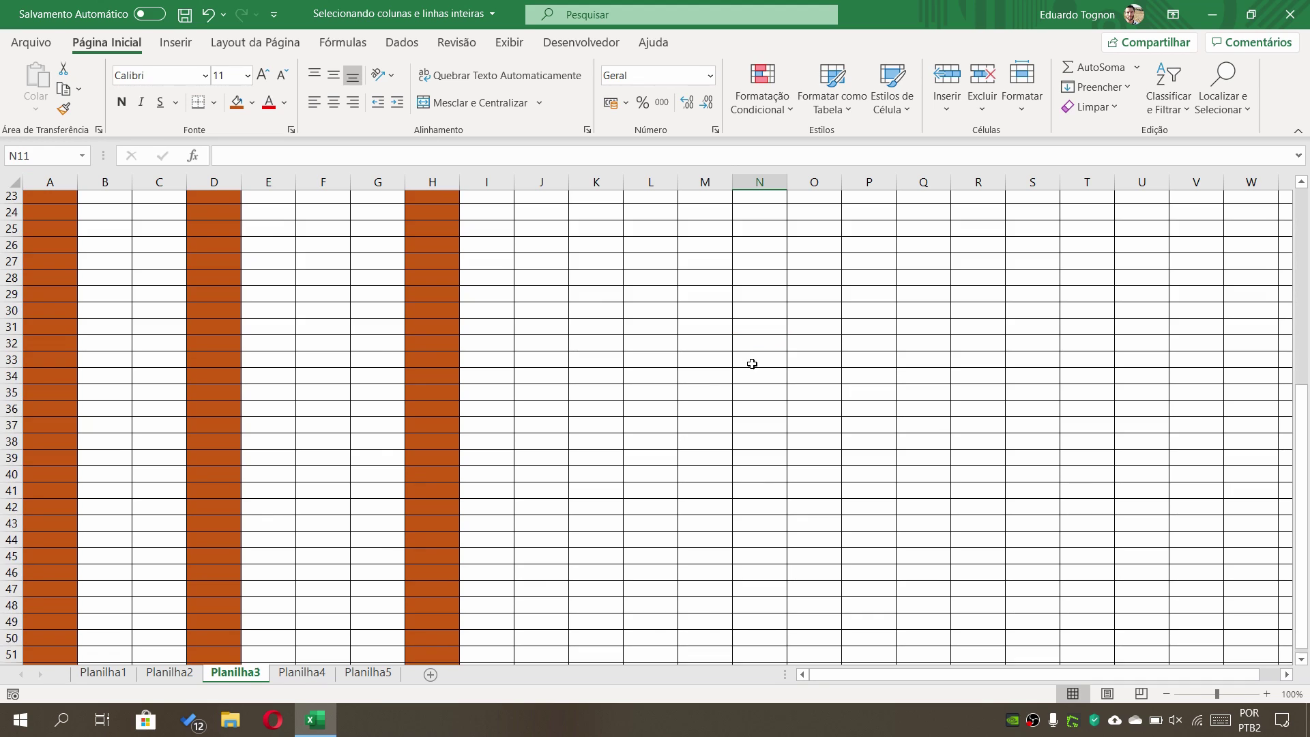
scroll(752, 364, down, 8)
scroll(756, 360, down, 8)
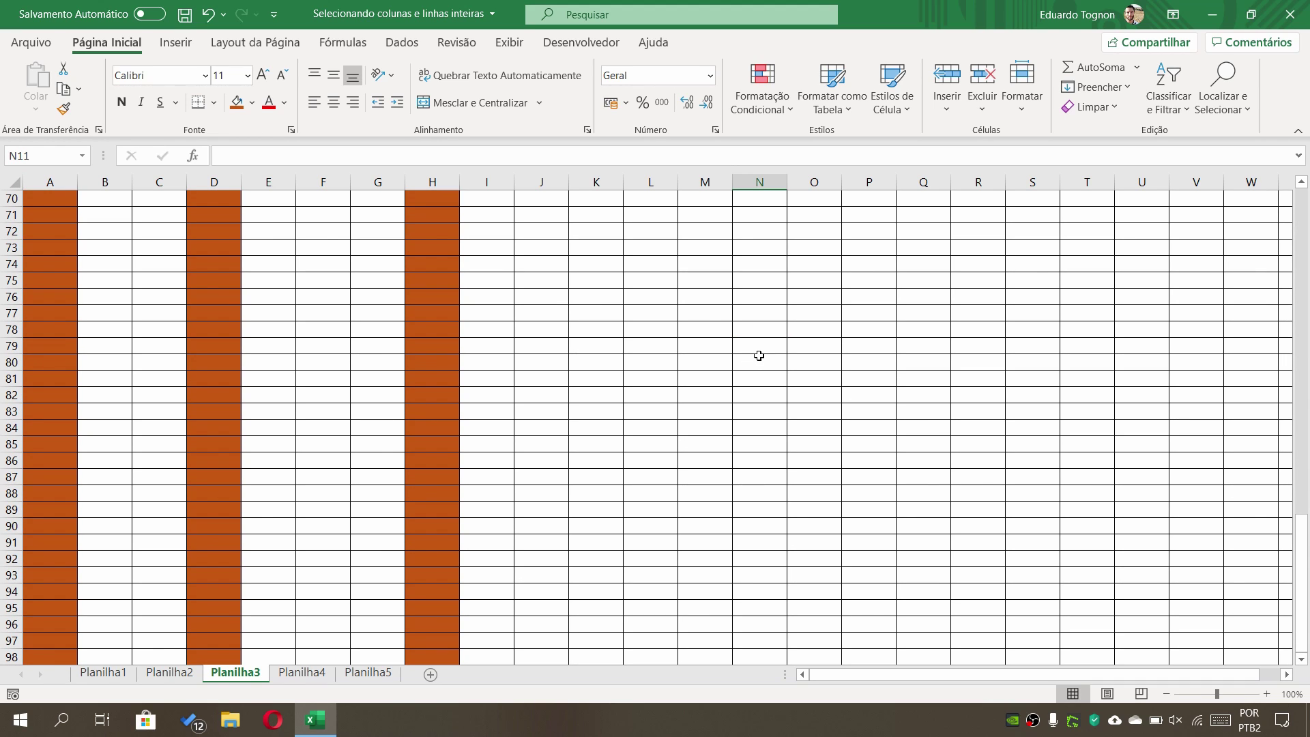
scroll(759, 355, up, 1)
scroll(759, 356, up, 6)
scroll(759, 356, up, 8)
scroll(759, 355, up, 7)
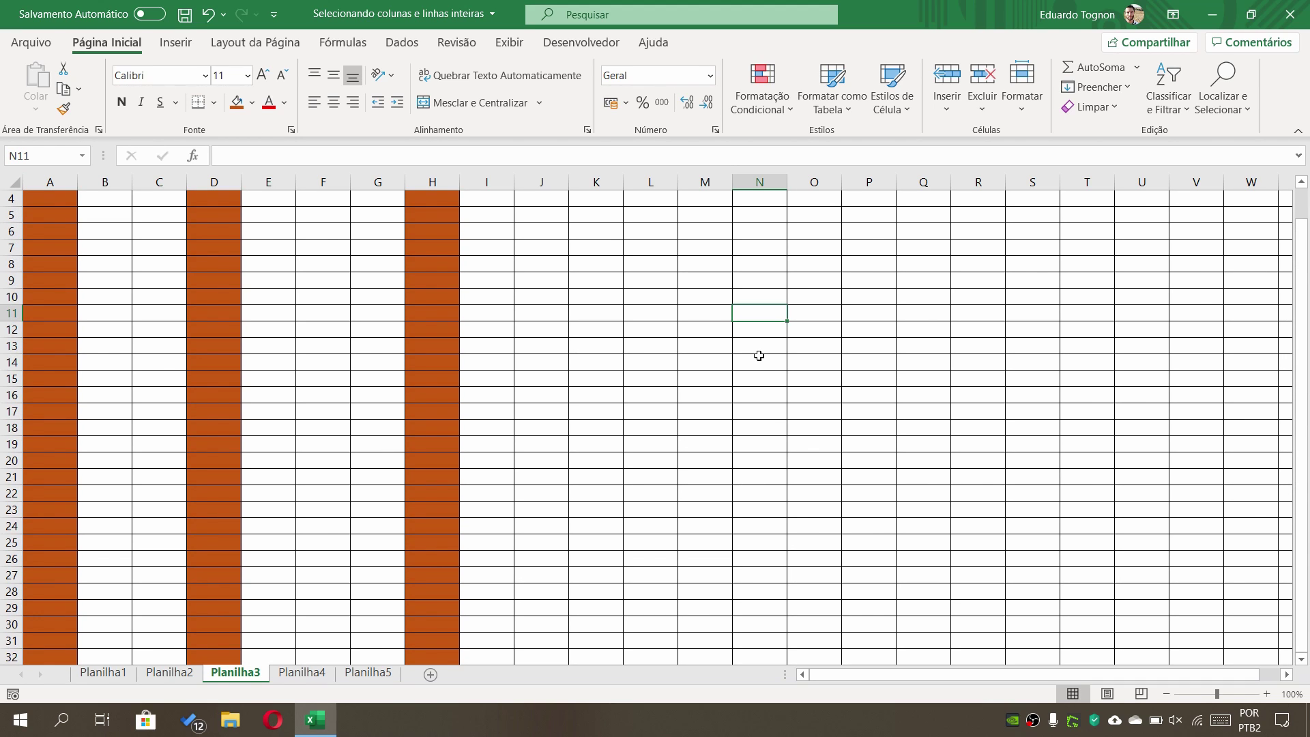
scroll(759, 355, up, 1)
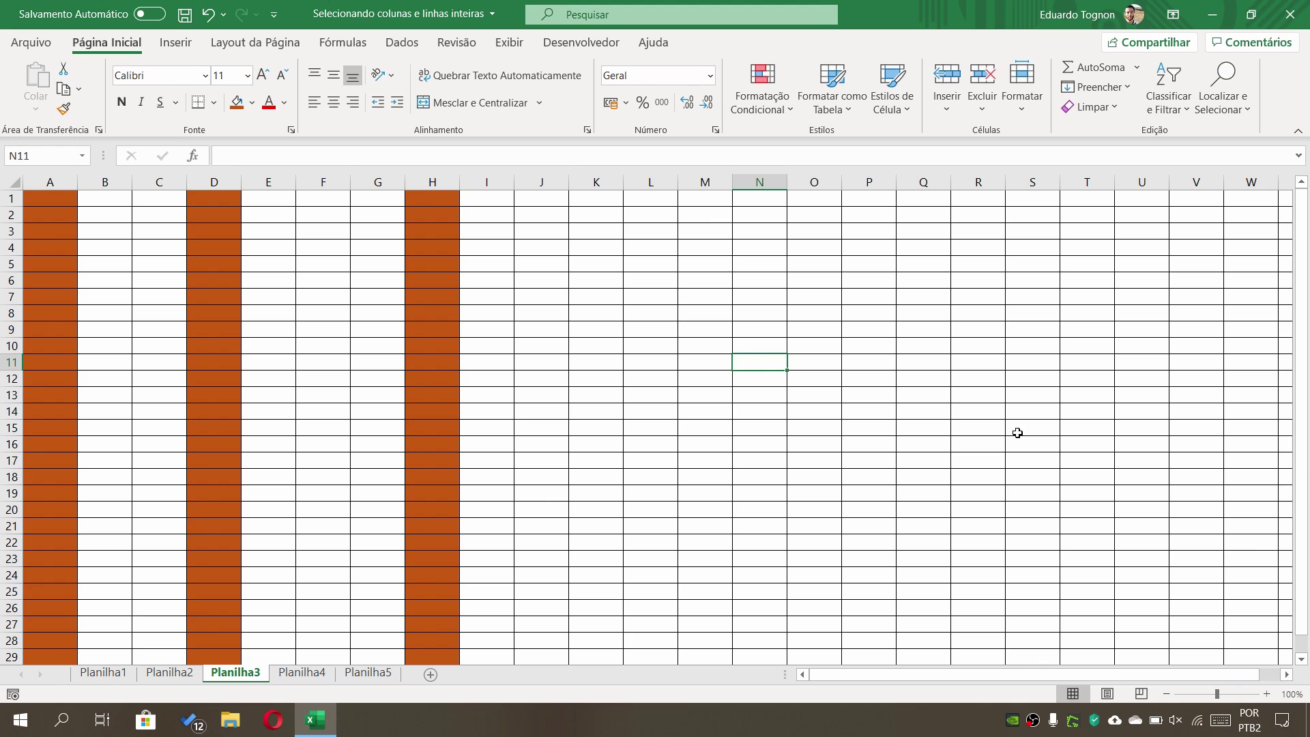
Fill columns K through S light blue, then go to Planilha4 and select row 2.
drag(595, 181, 1024, 179)
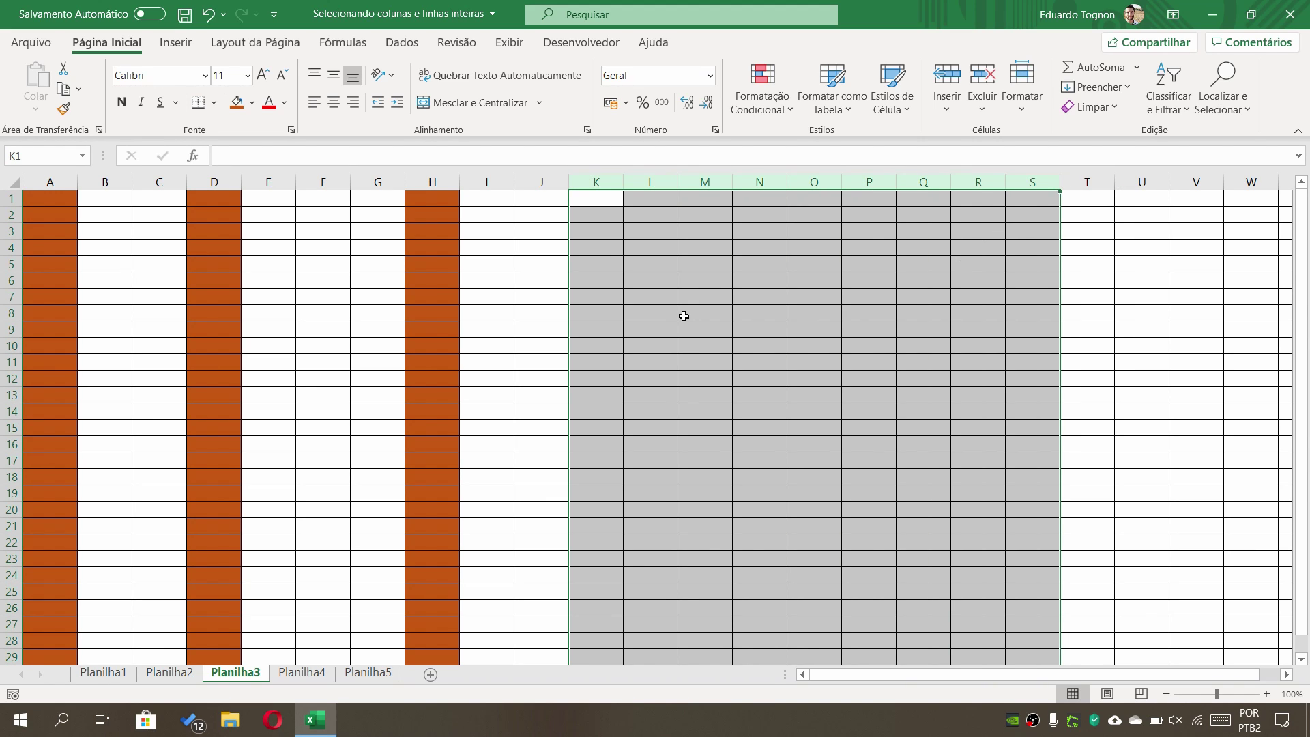
click(605, 180)
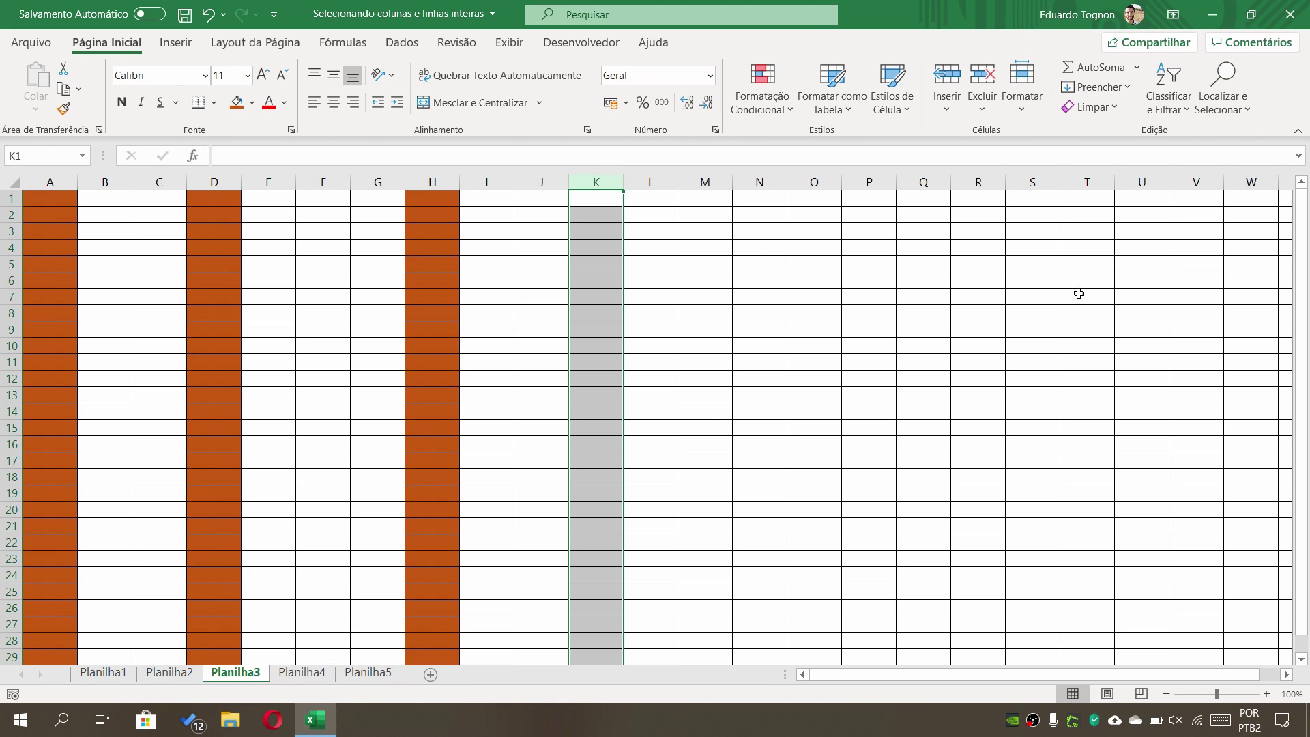
ctrl+click(1038, 183)
shift+click(1038, 182)
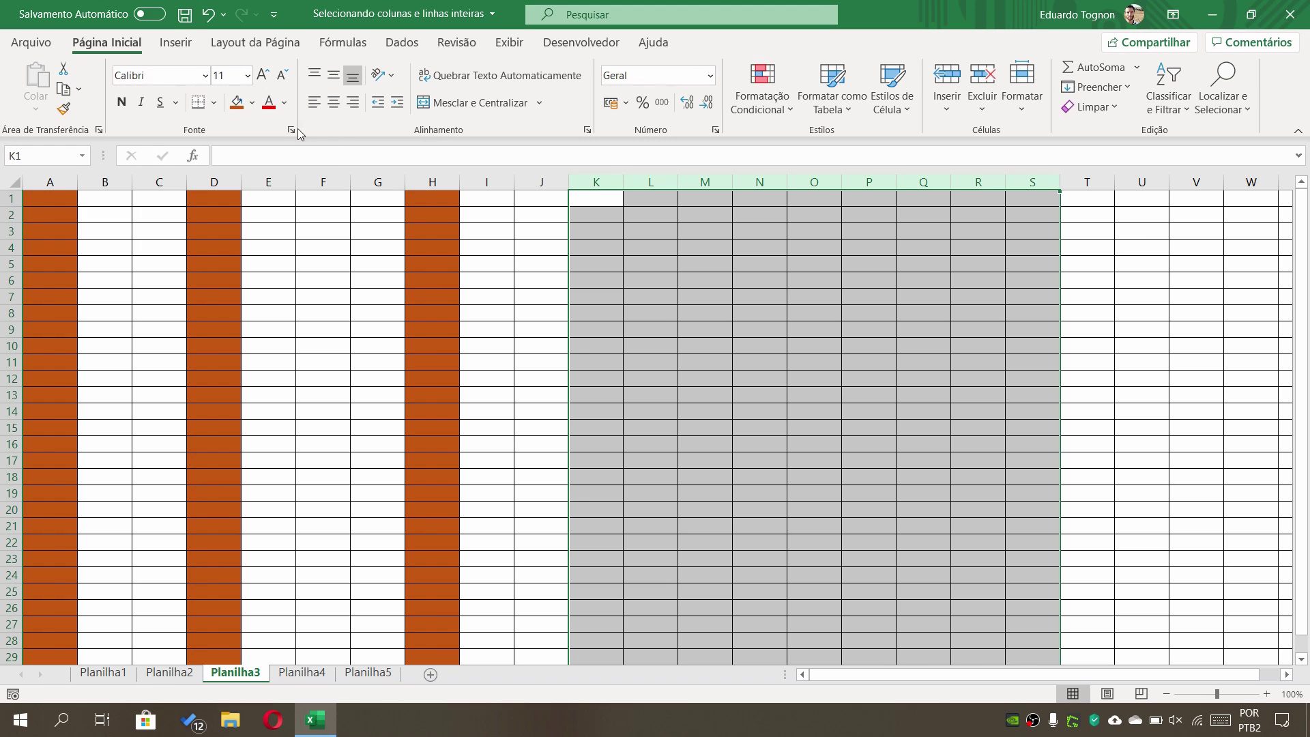
click(252, 102)
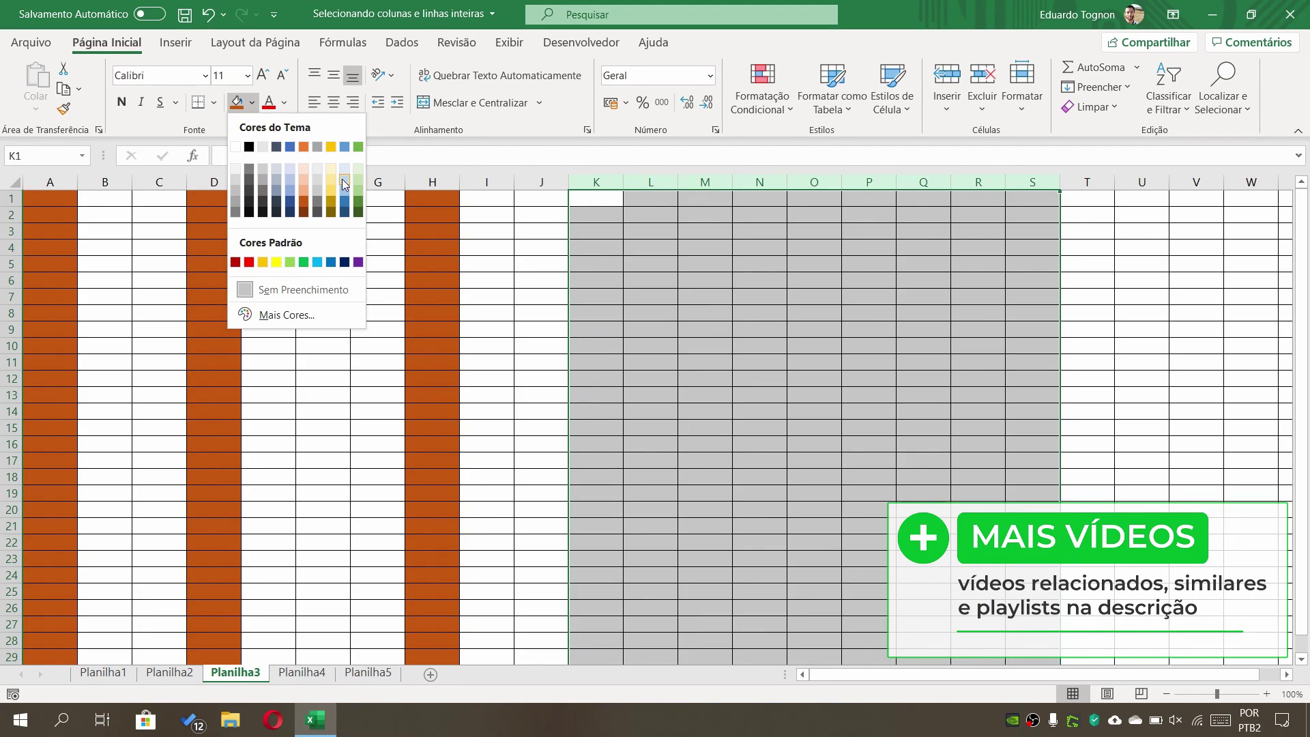
click(343, 183)
click(1153, 432)
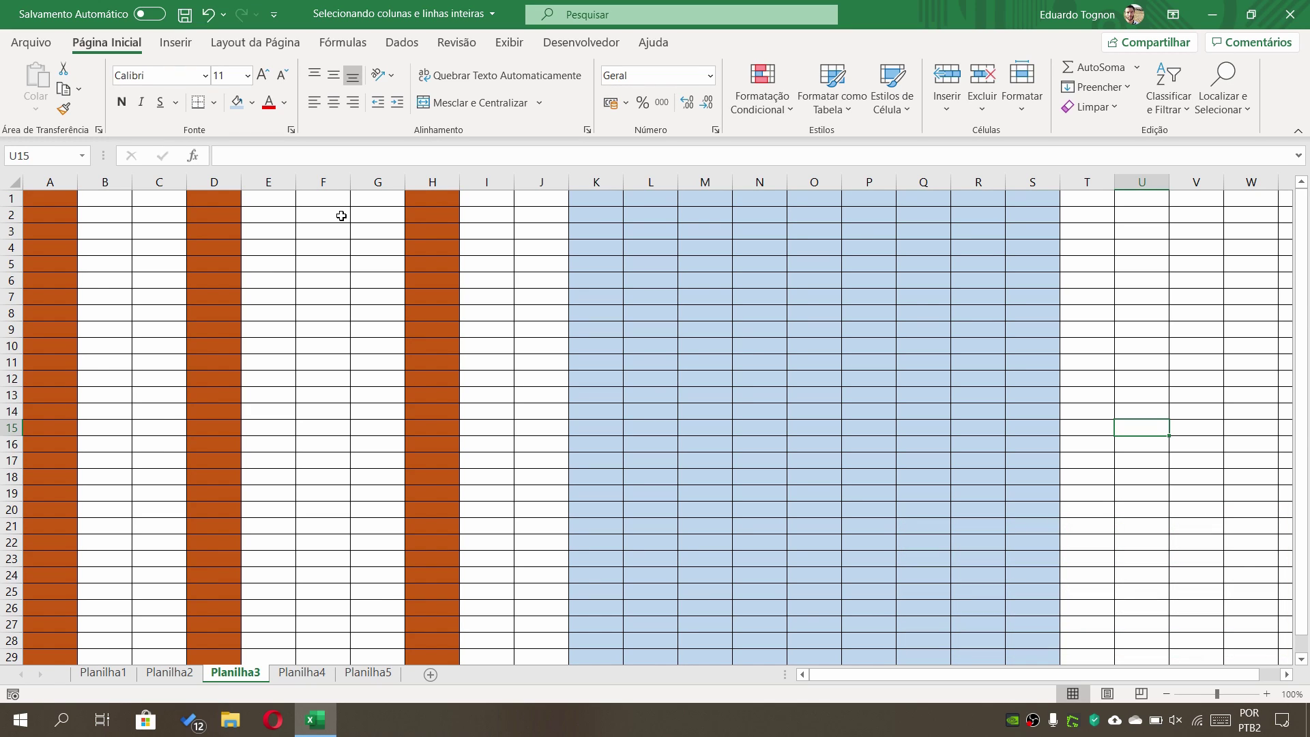
click(302, 681)
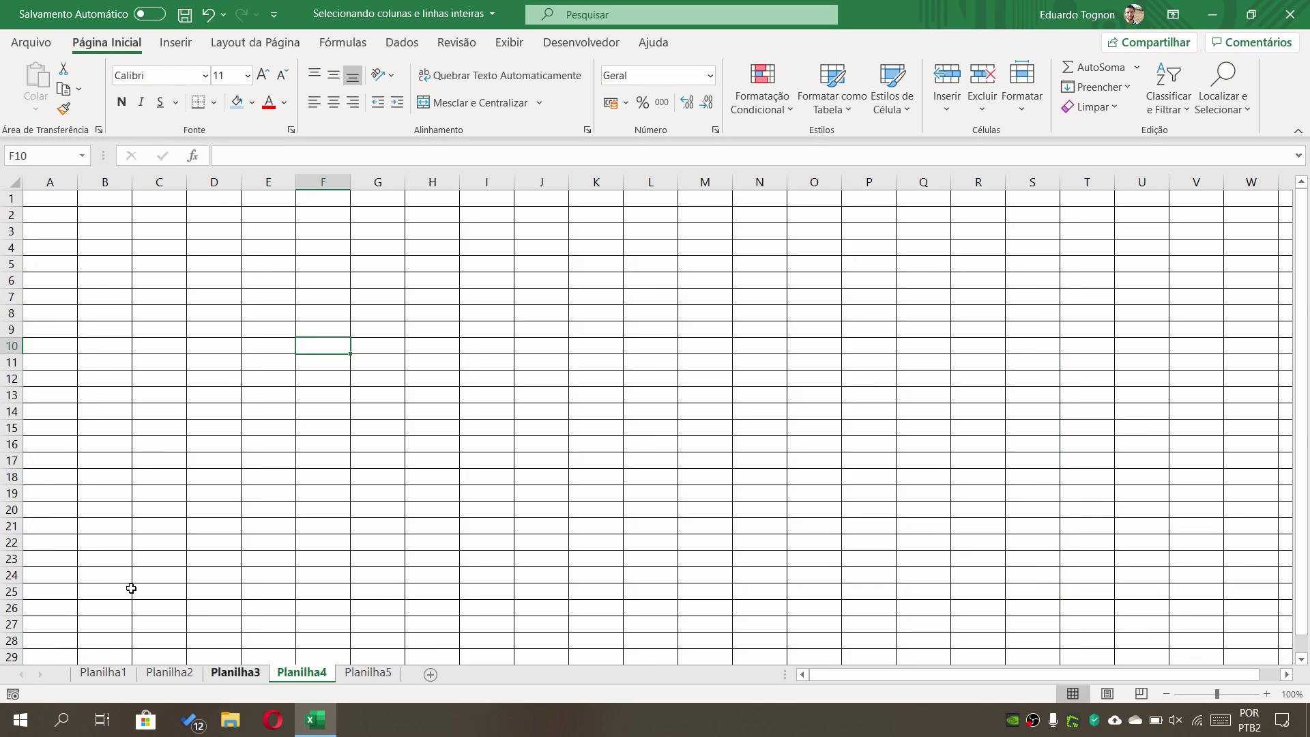
click(8, 214)
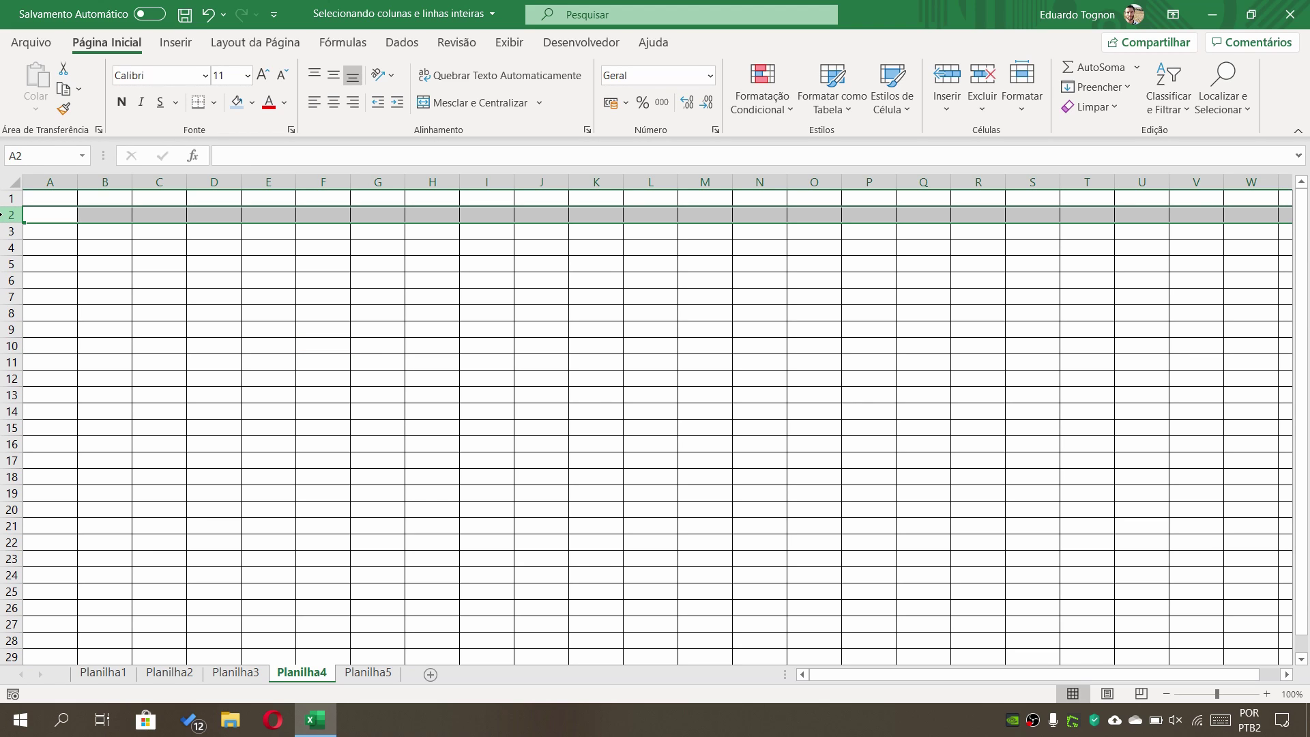
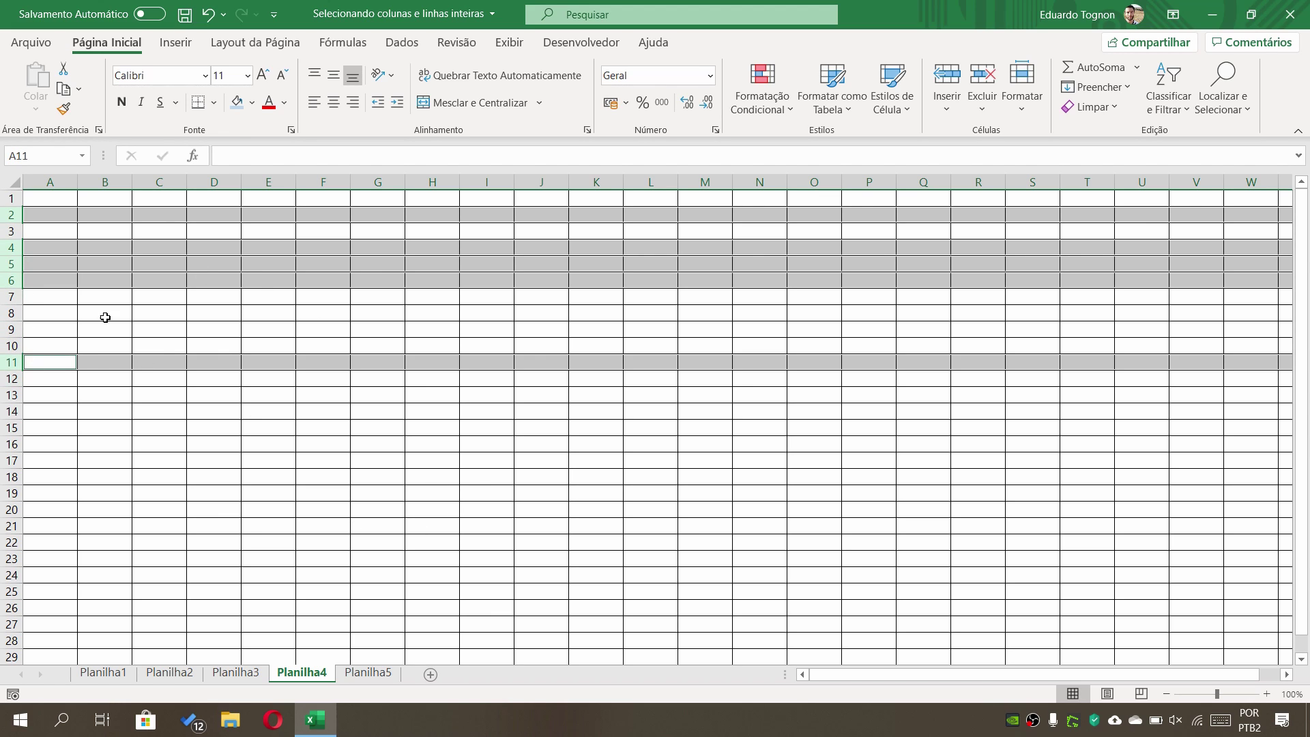
Fill the chosen rows light blue, then clear all fill from Planilha4 with Sem Preenchimento.
click(237, 102)
click(366, 486)
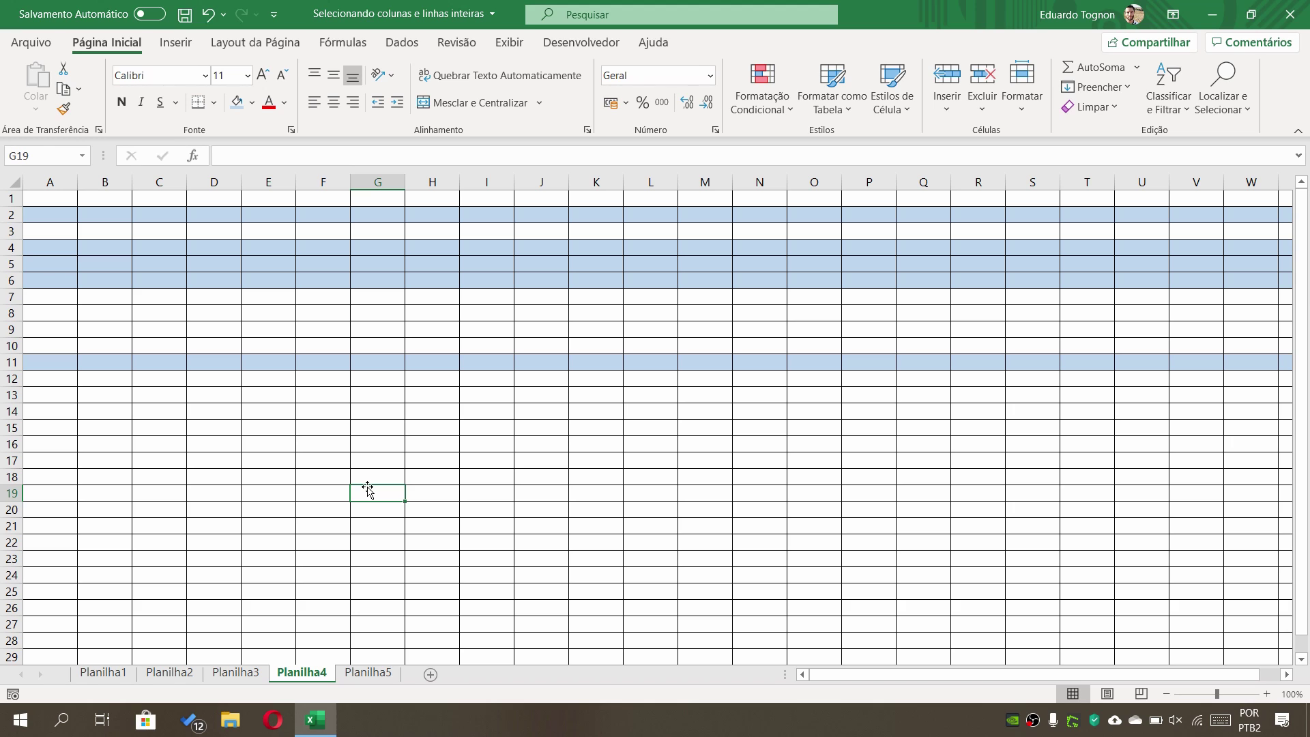
click(13, 183)
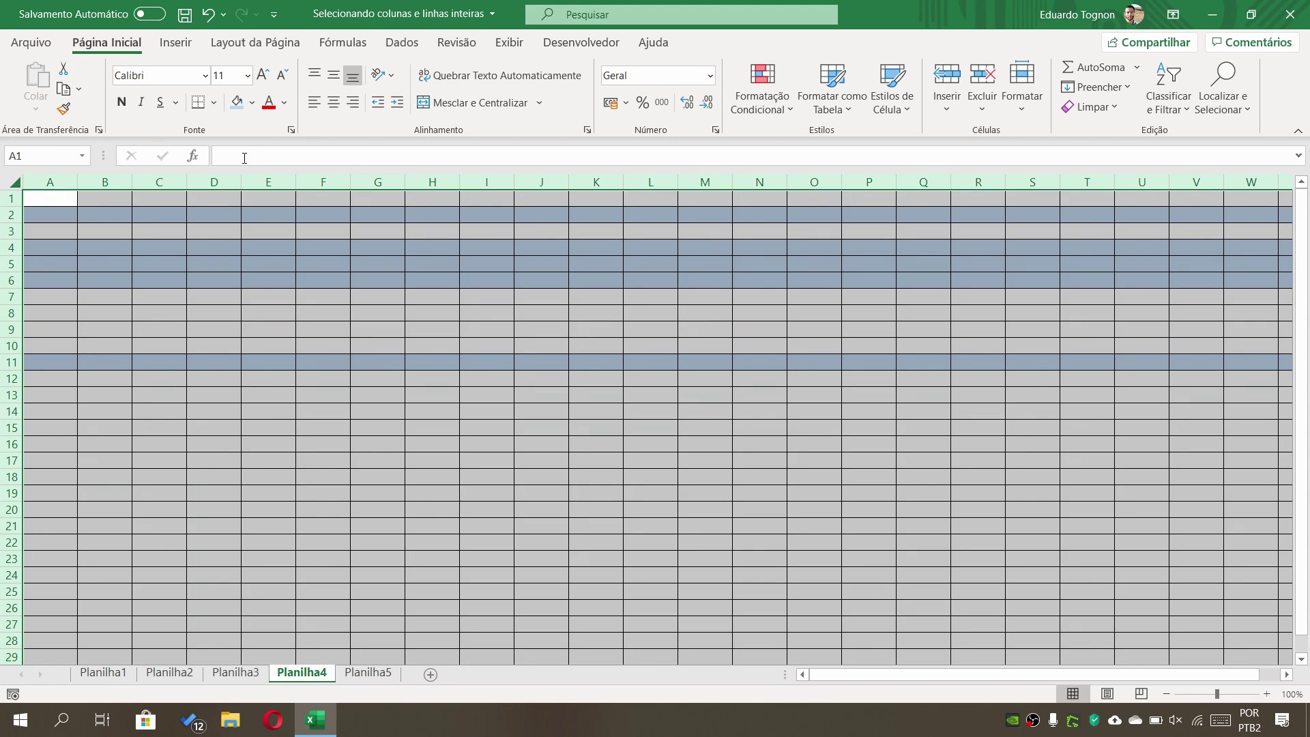
click(252, 102)
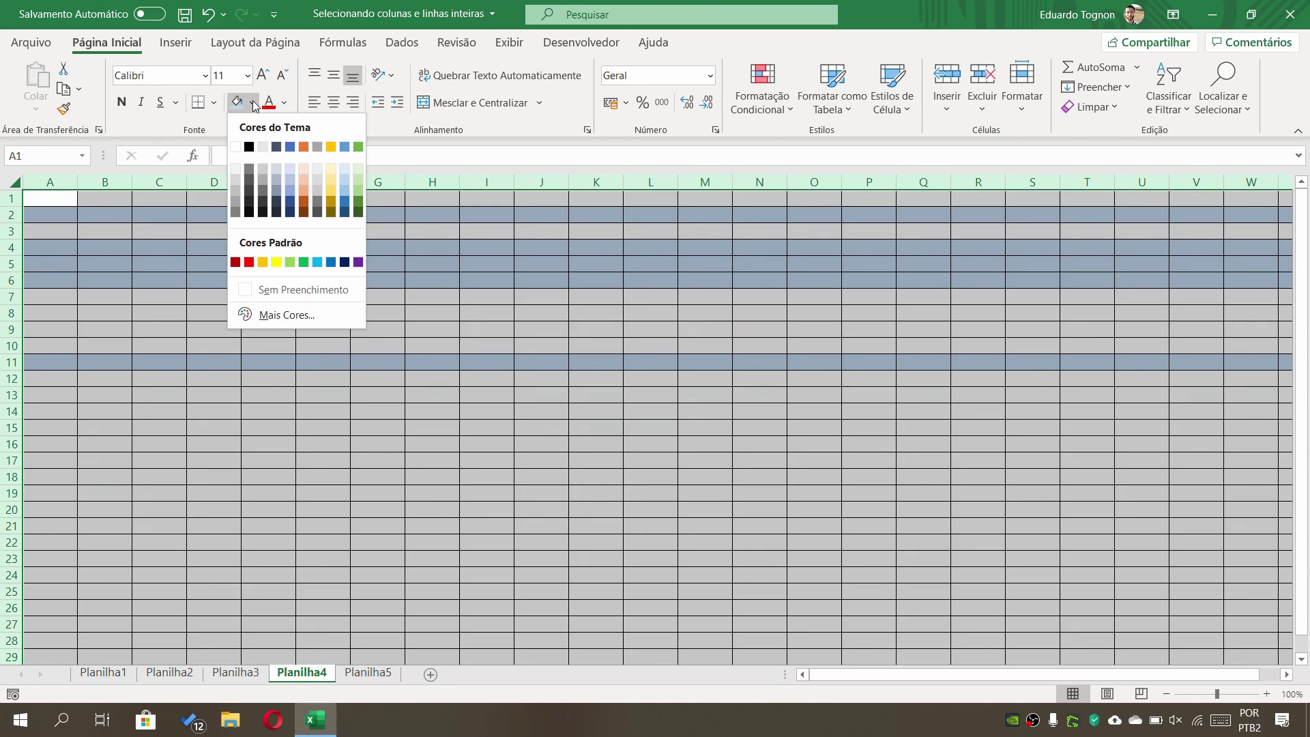
click(295, 290)
click(402, 419)
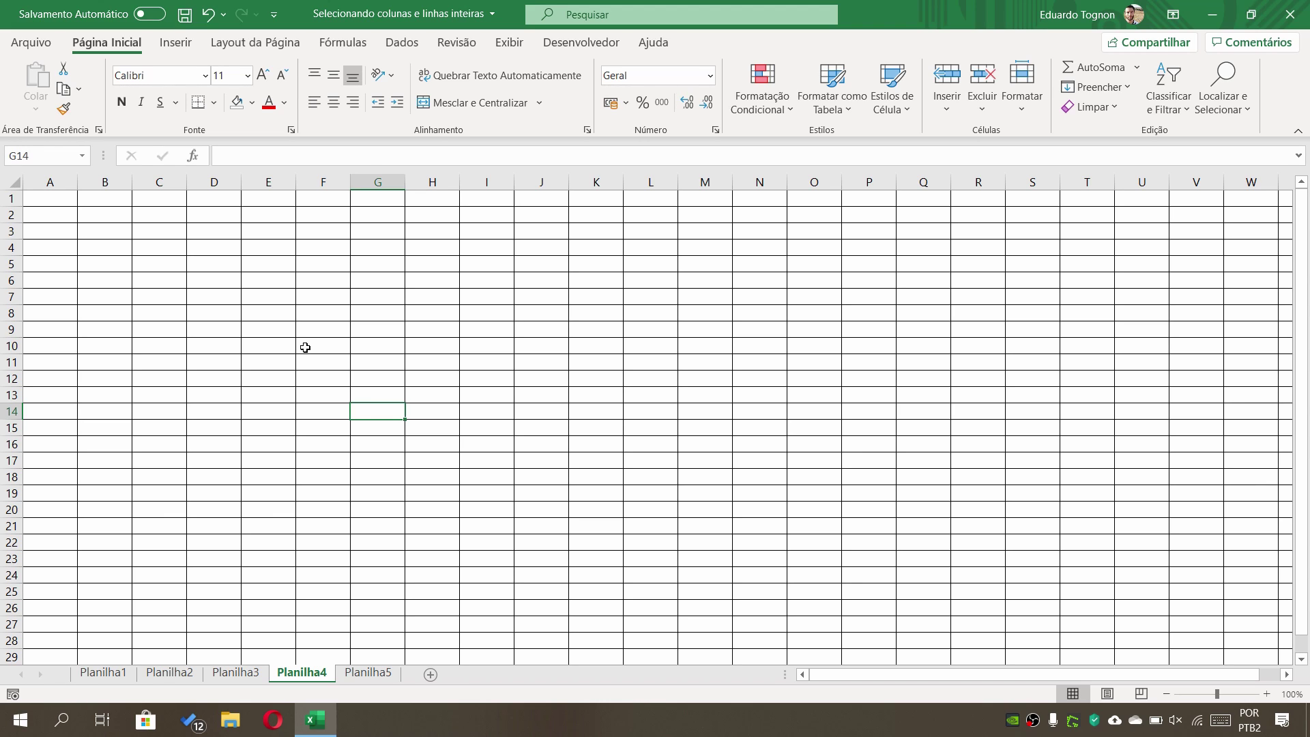
Select whole columns B, F, G, H and L together.
click(113, 181)
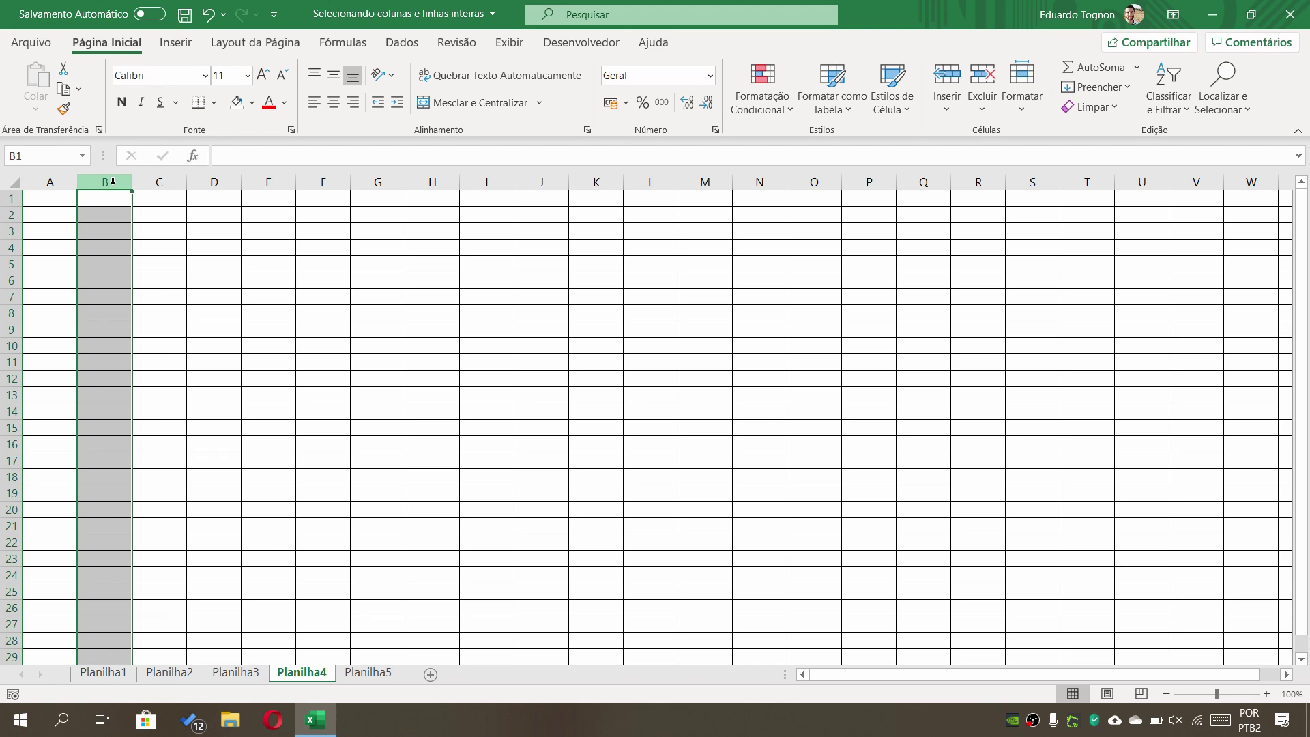
ctrl+click(338, 181)
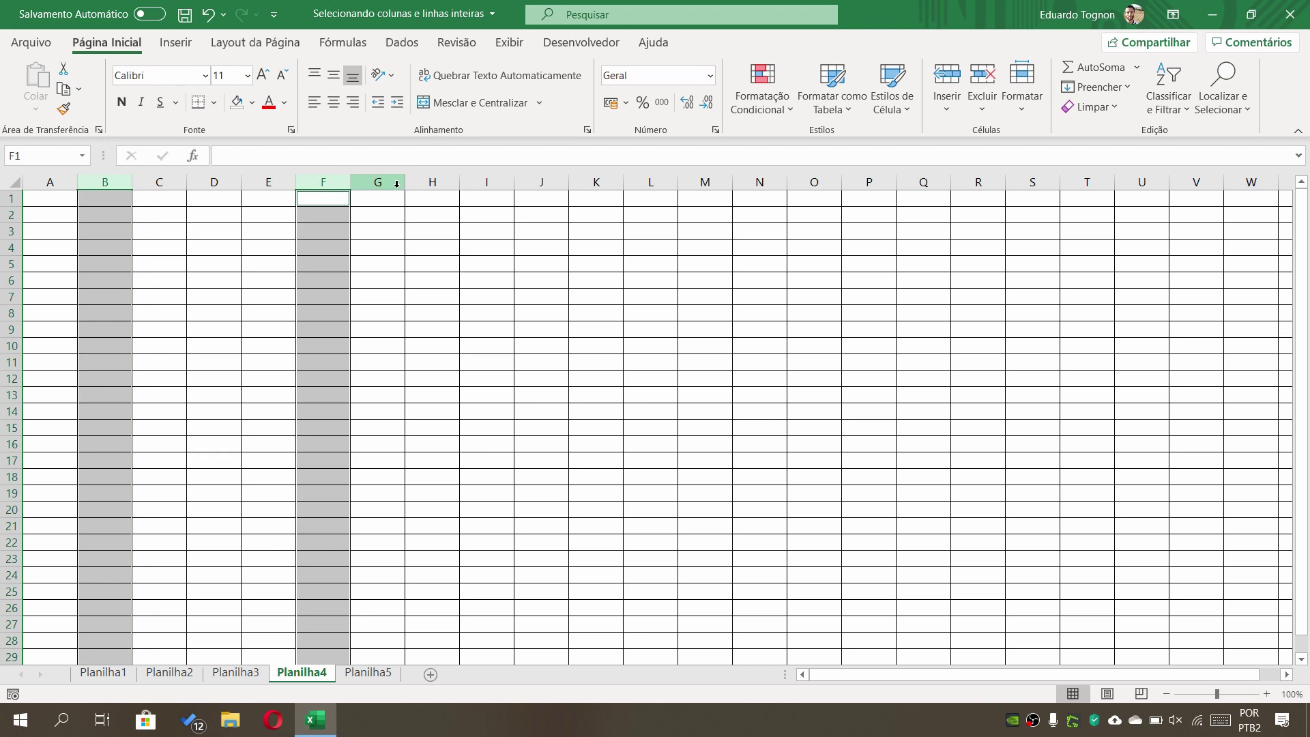
ctrl+click(394, 183)
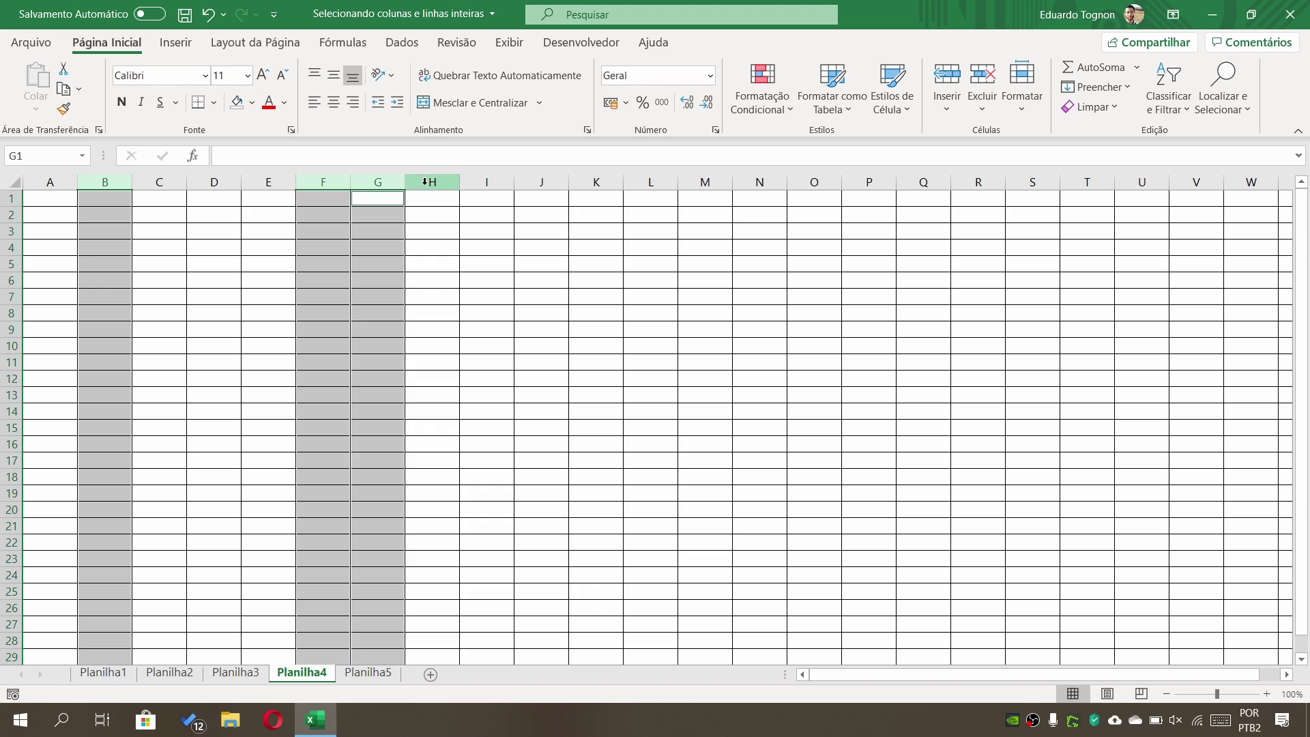
ctrl+click(433, 183)
ctrl+click(662, 182)
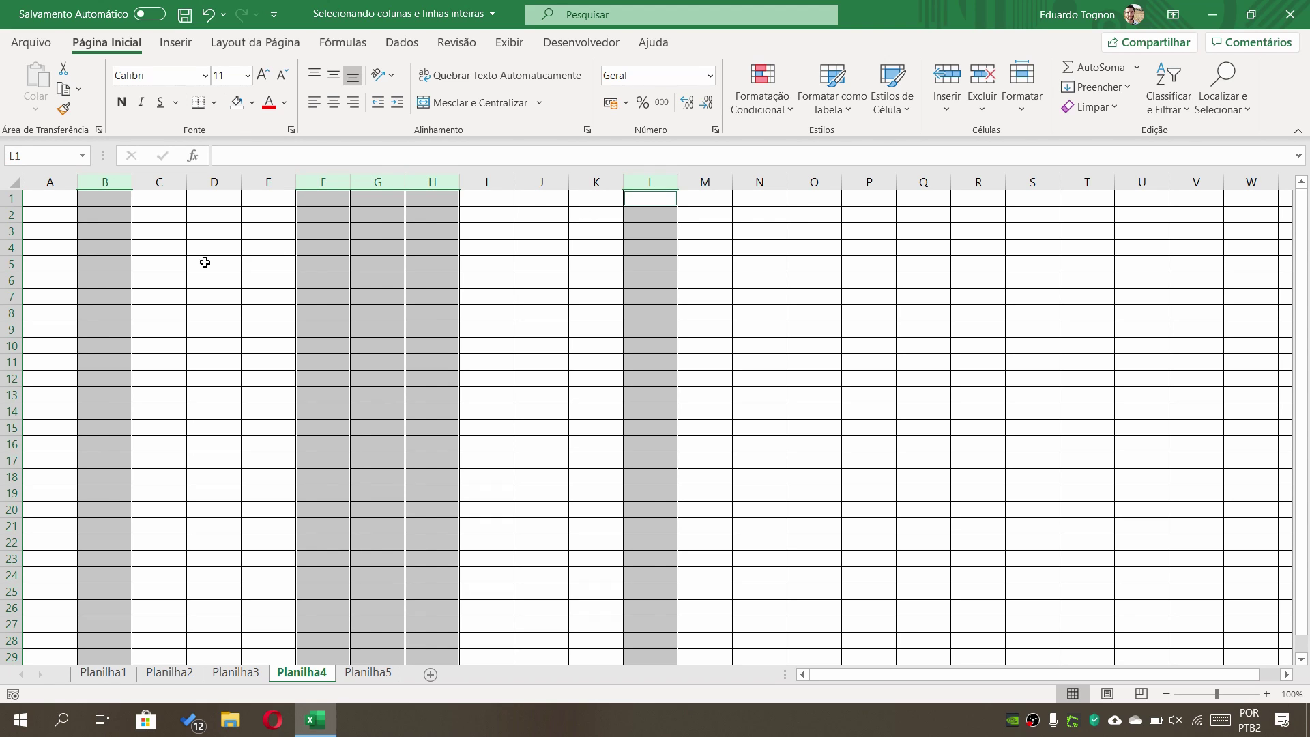
Add rows 5, 8–10 and 18 to the selection and fill everything red.
ctrl+click(5, 263)
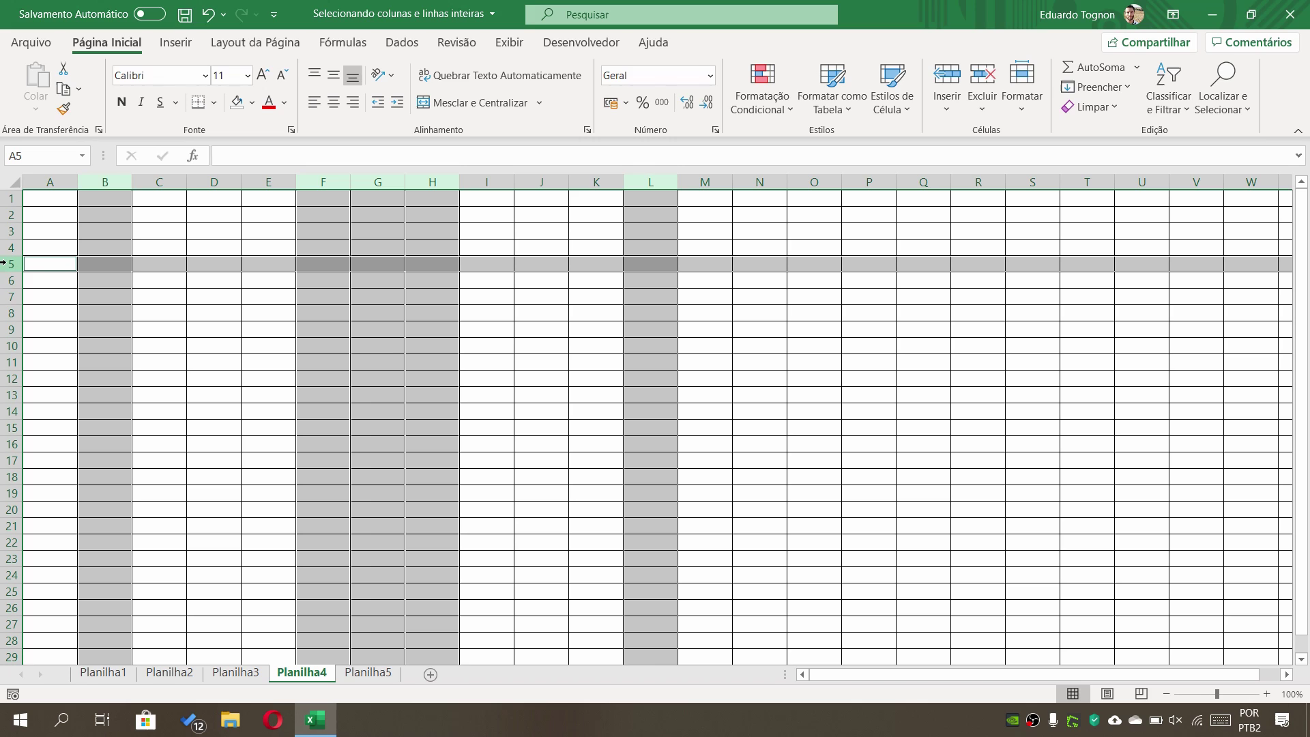
ctrl+click(5, 314)
ctrl+click(5, 329)
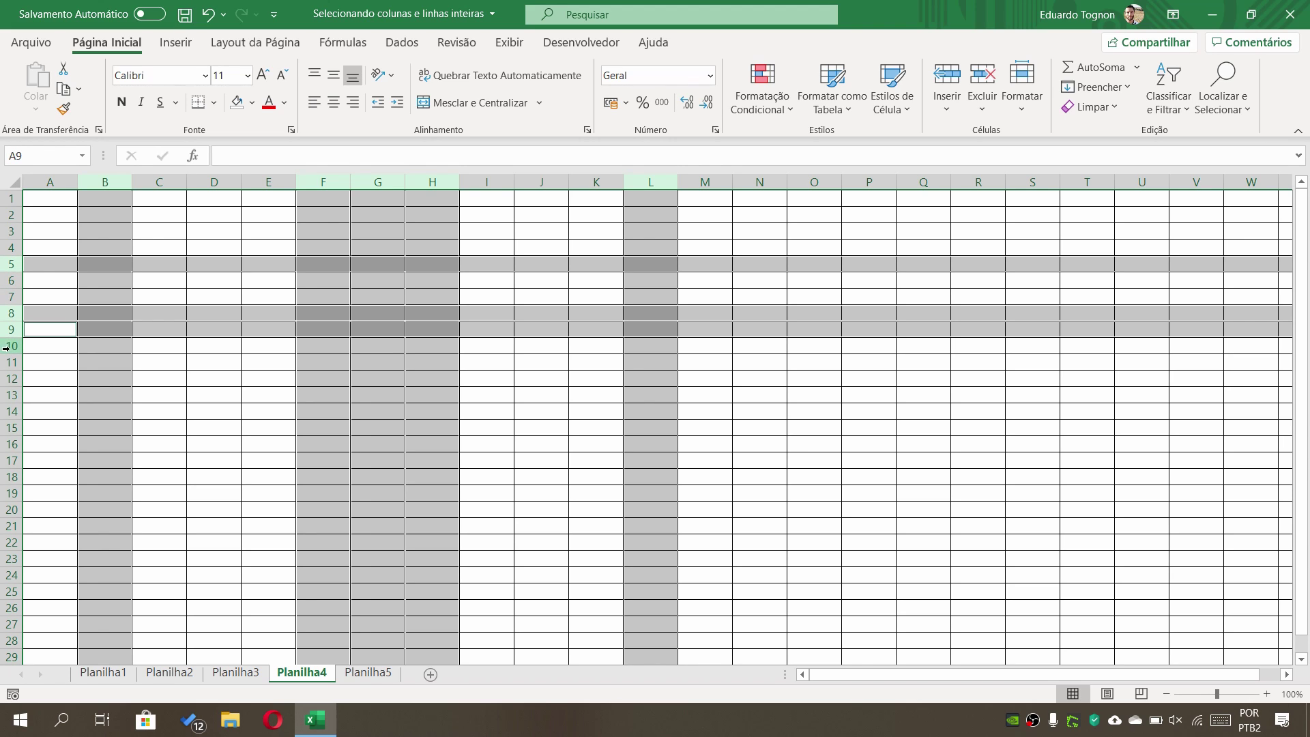
ctrl+click(7, 346)
ctrl+click(10, 476)
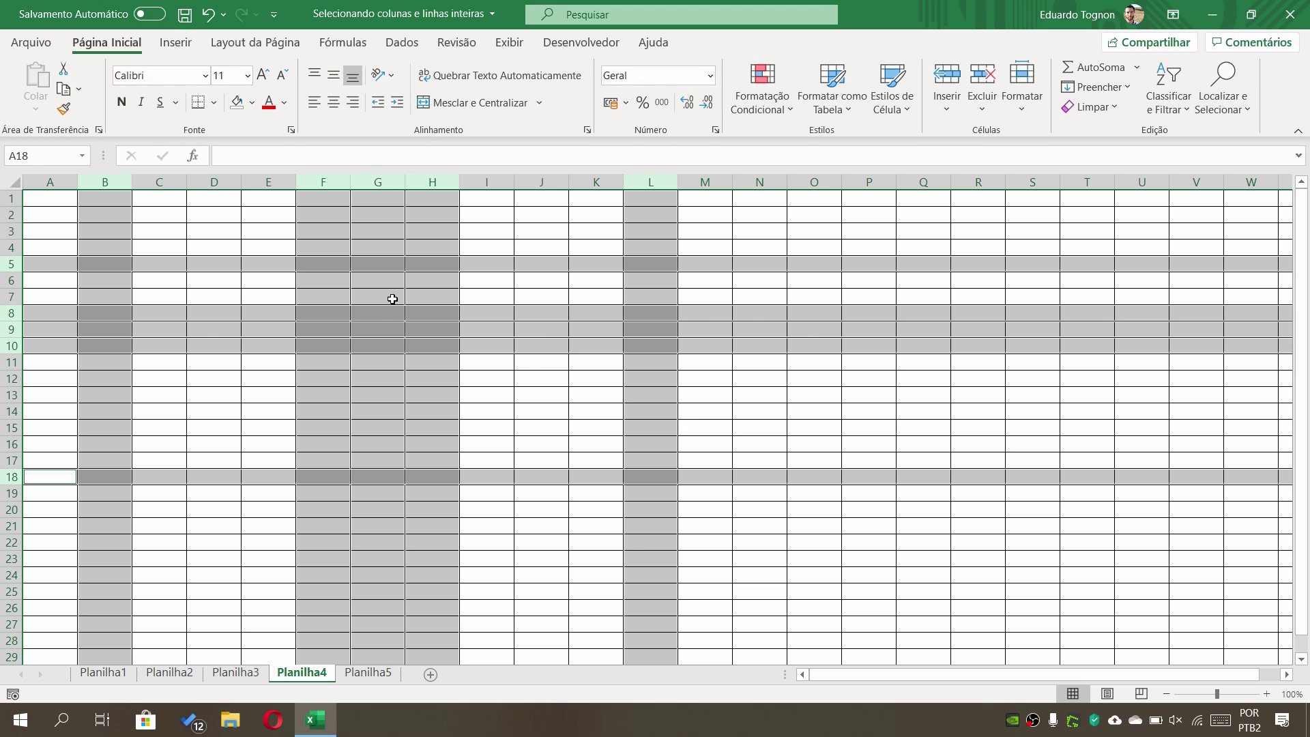
click(251, 102)
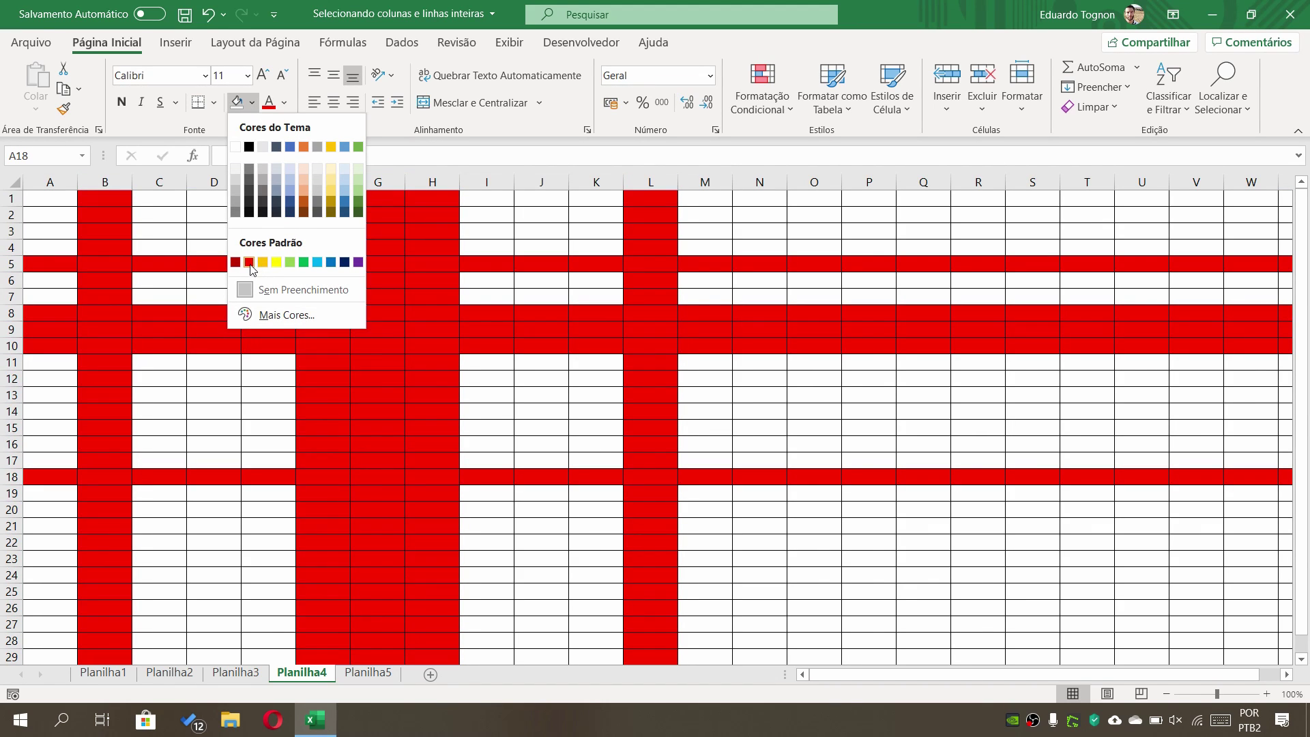
click(250, 263)
click(1024, 571)
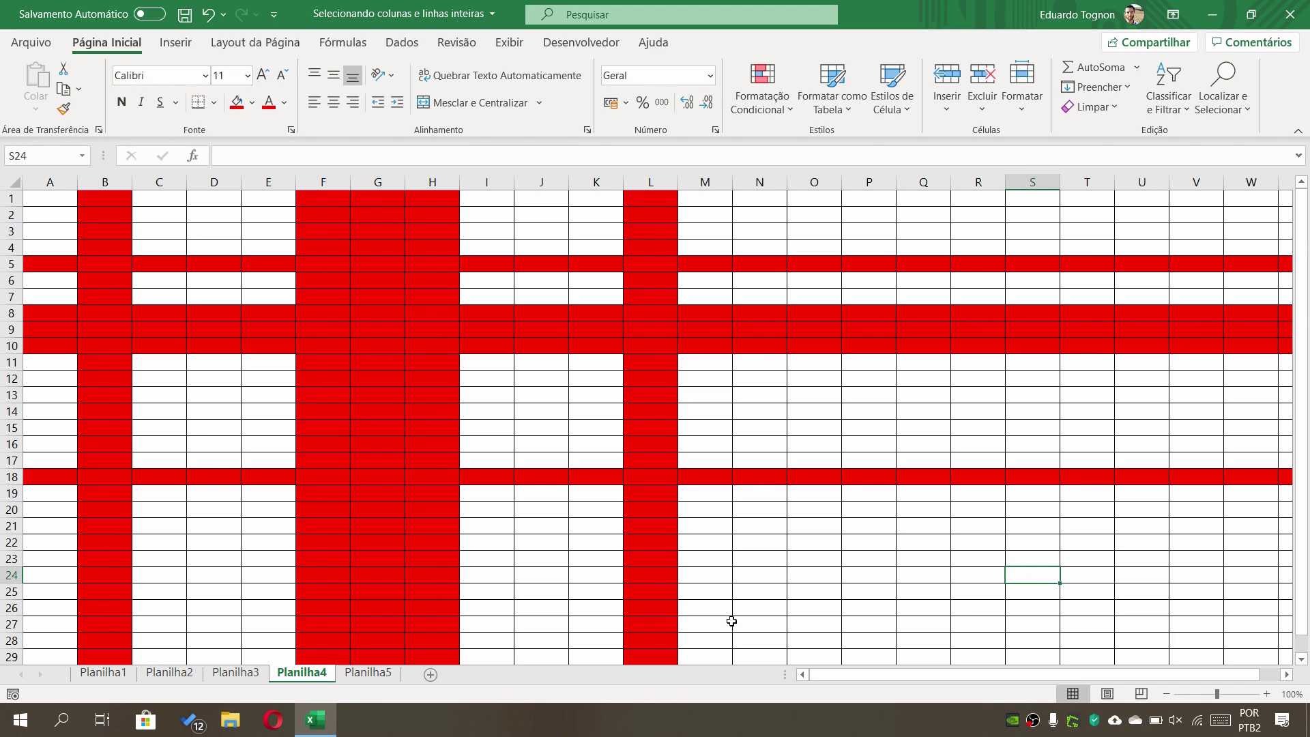
On Planilha3, remove all fills with Sem Preenchimento, then select the adjacent columns starting at C.
click(236, 674)
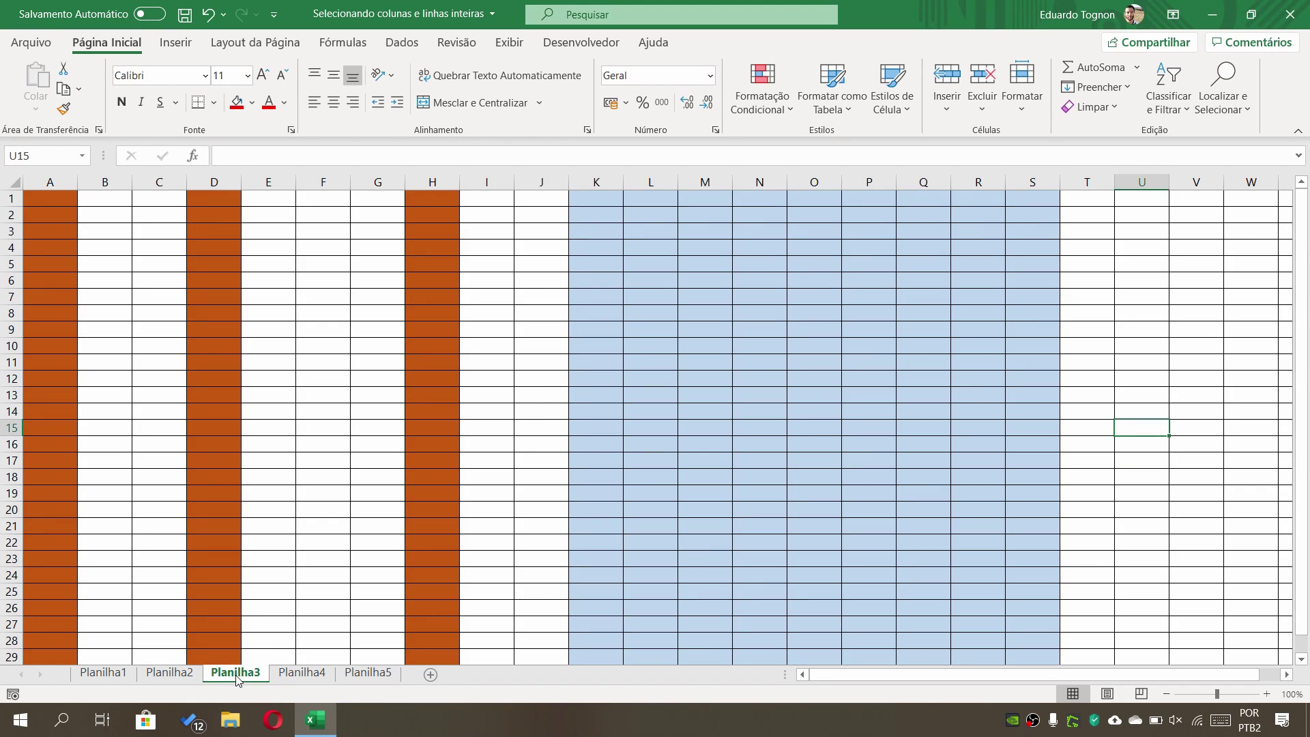
click(15, 183)
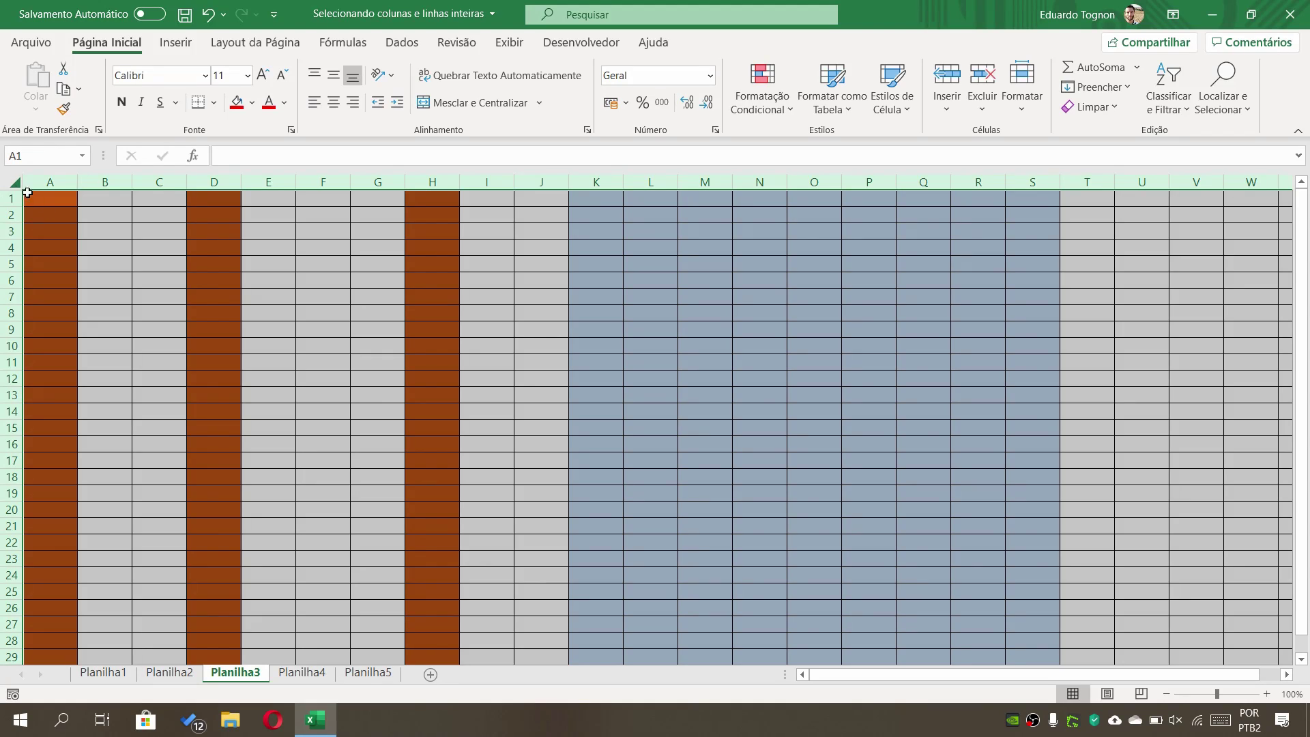
click(251, 103)
click(311, 292)
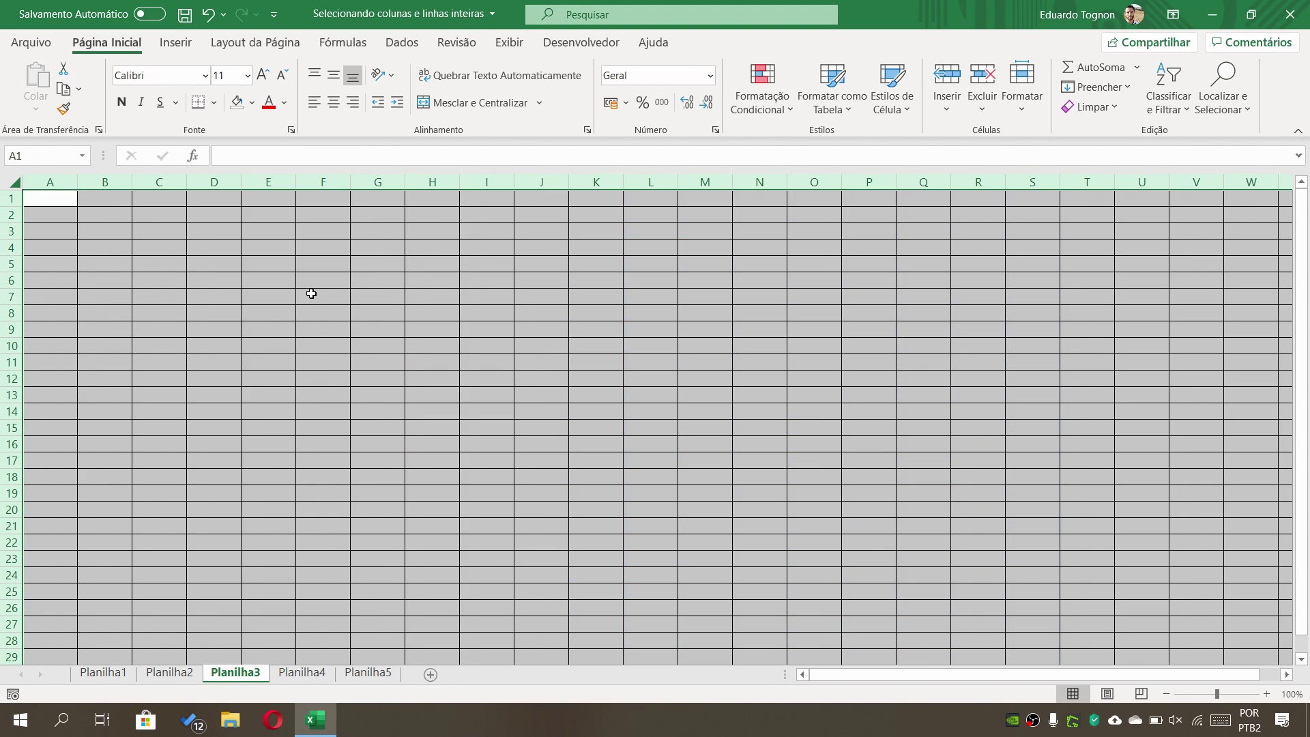
click(880, 411)
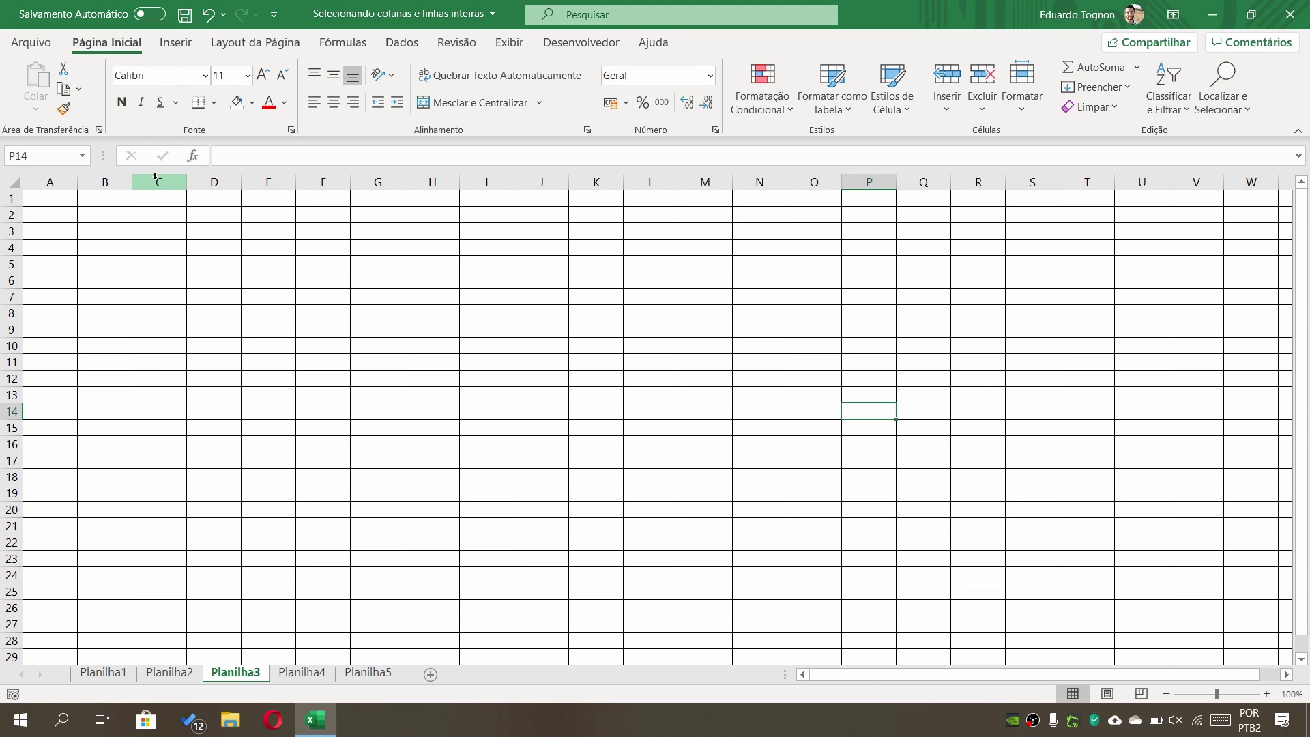
drag(156, 179, 397, 181)
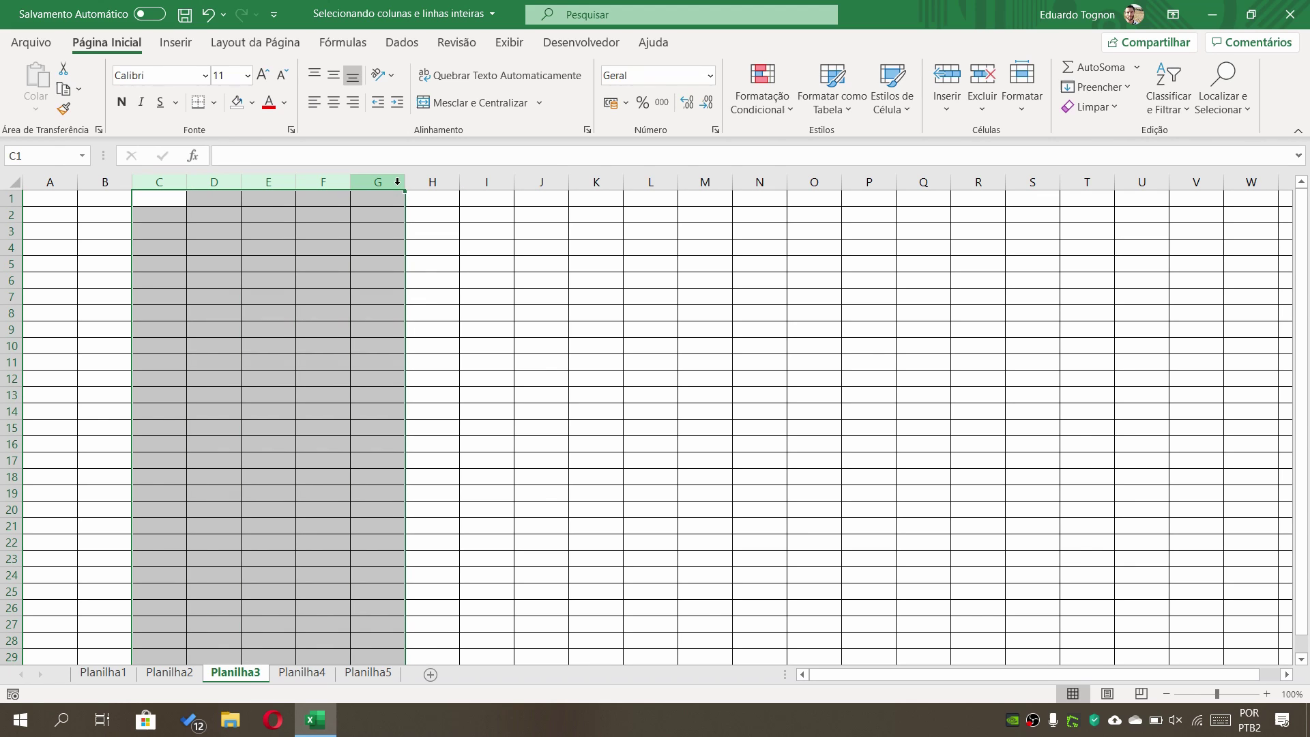
Add columns J, L and M and rows 2–4, 9 and 12 to the selection.
ctrl+click(541, 181)
drag(631, 182, 705, 181)
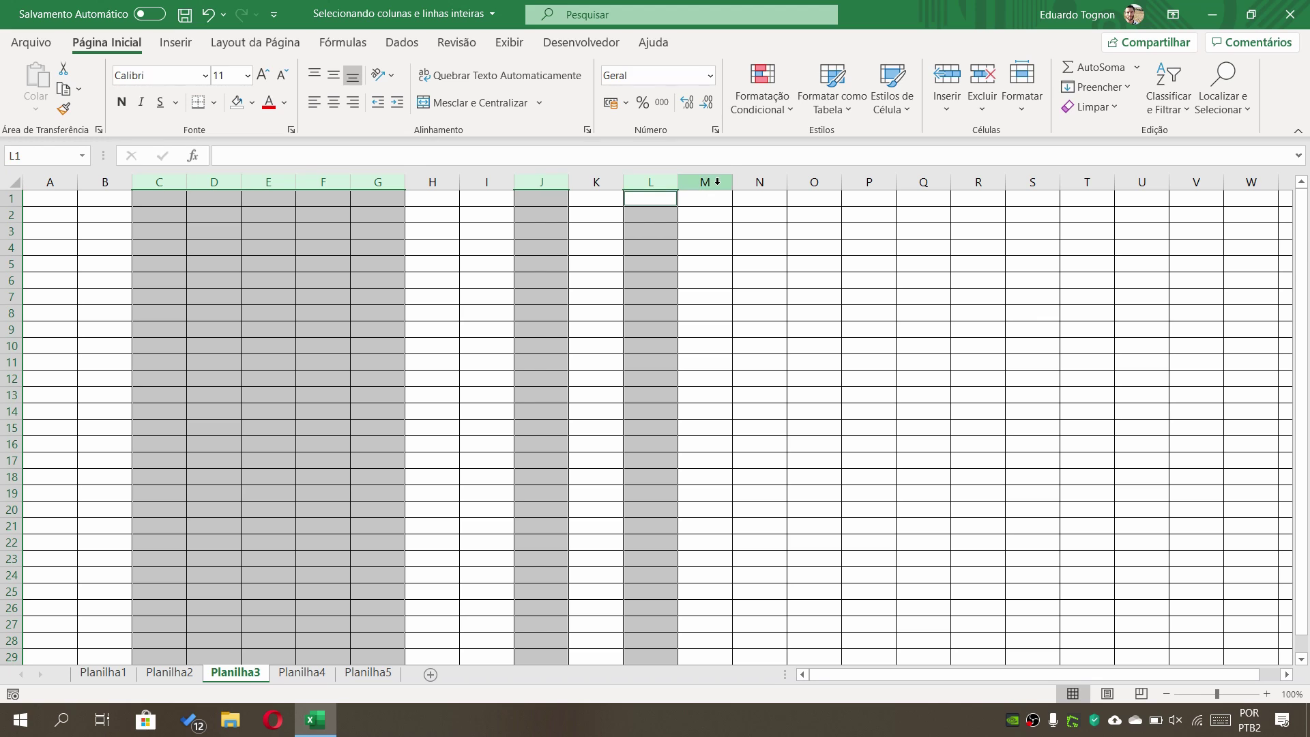
ctrl+click(11, 214)
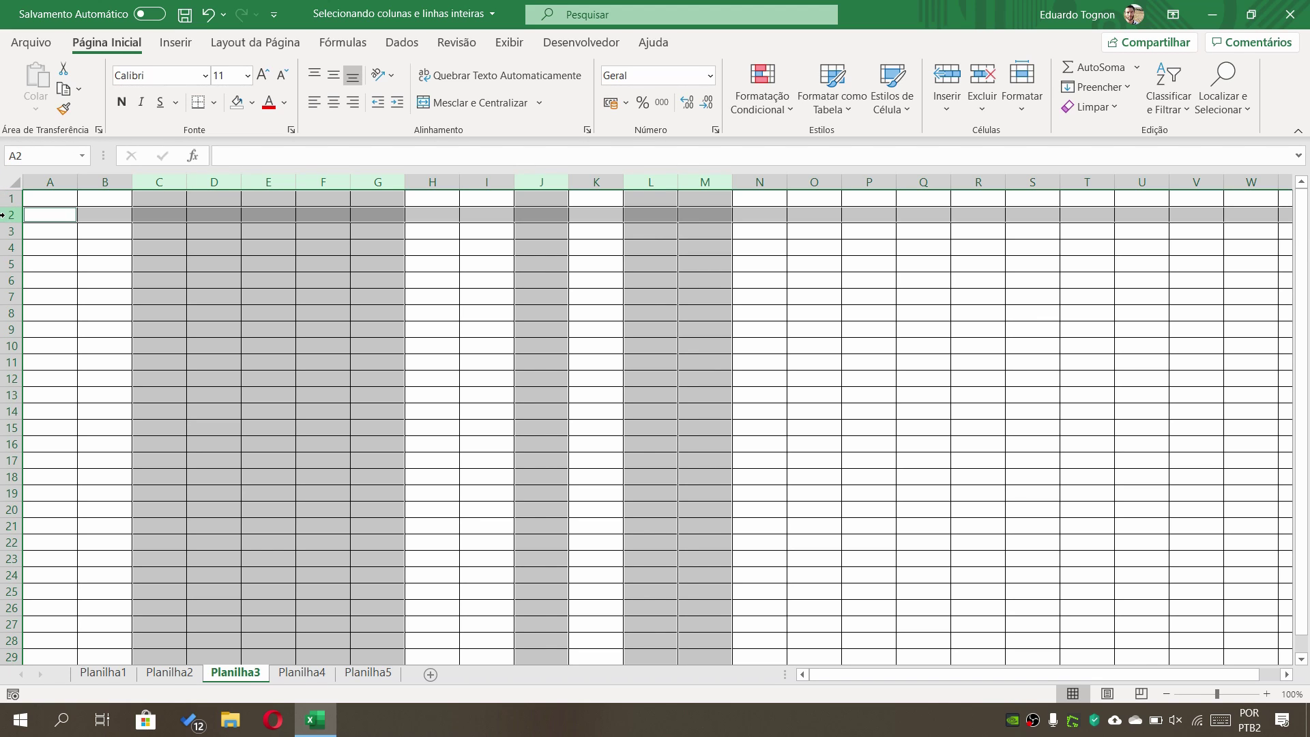
ctrl+click(11, 231)
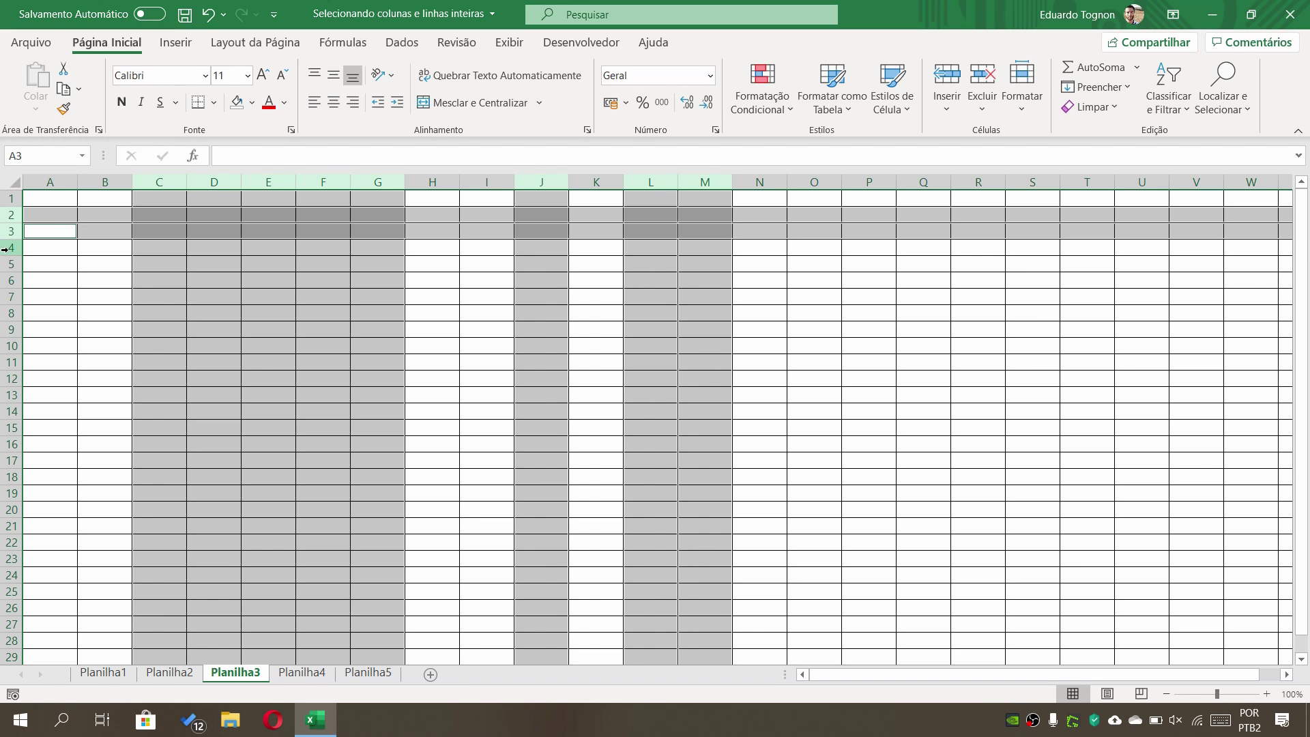
ctrl+click(10, 248)
ctrl+click(13, 329)
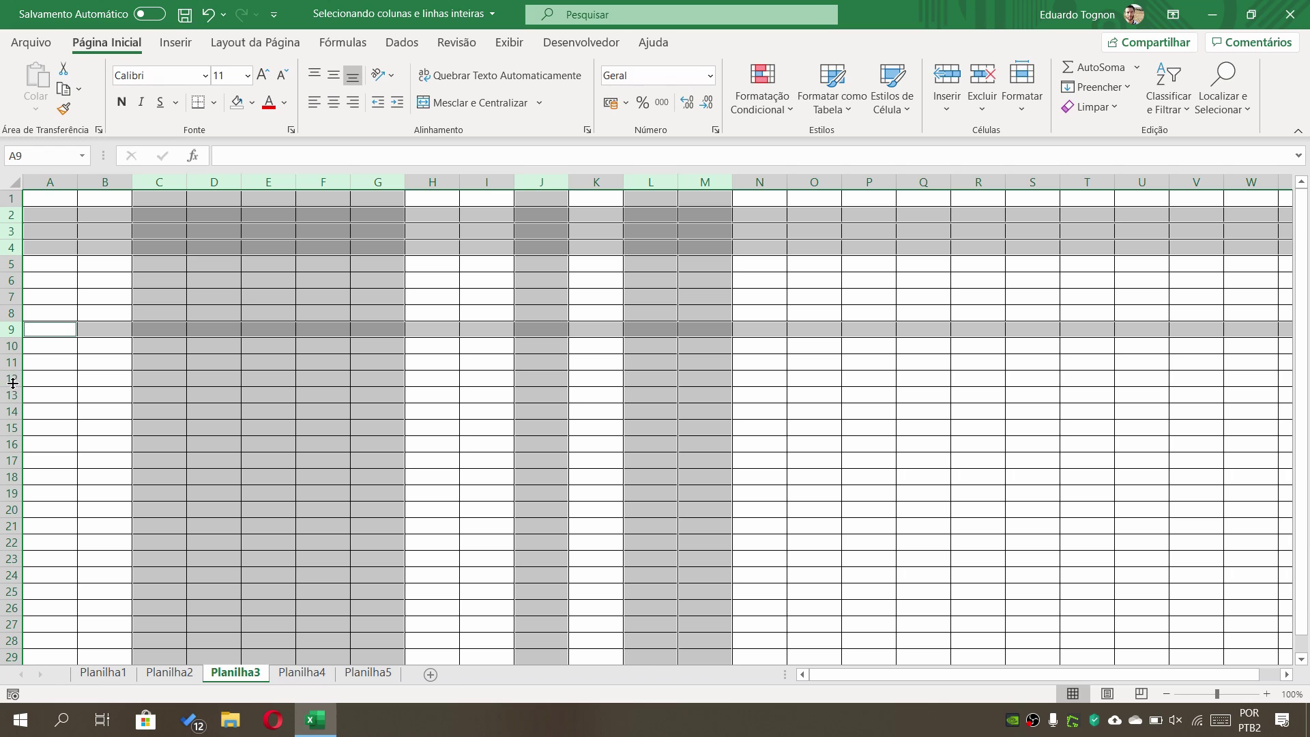
ctrl+click(10, 379)
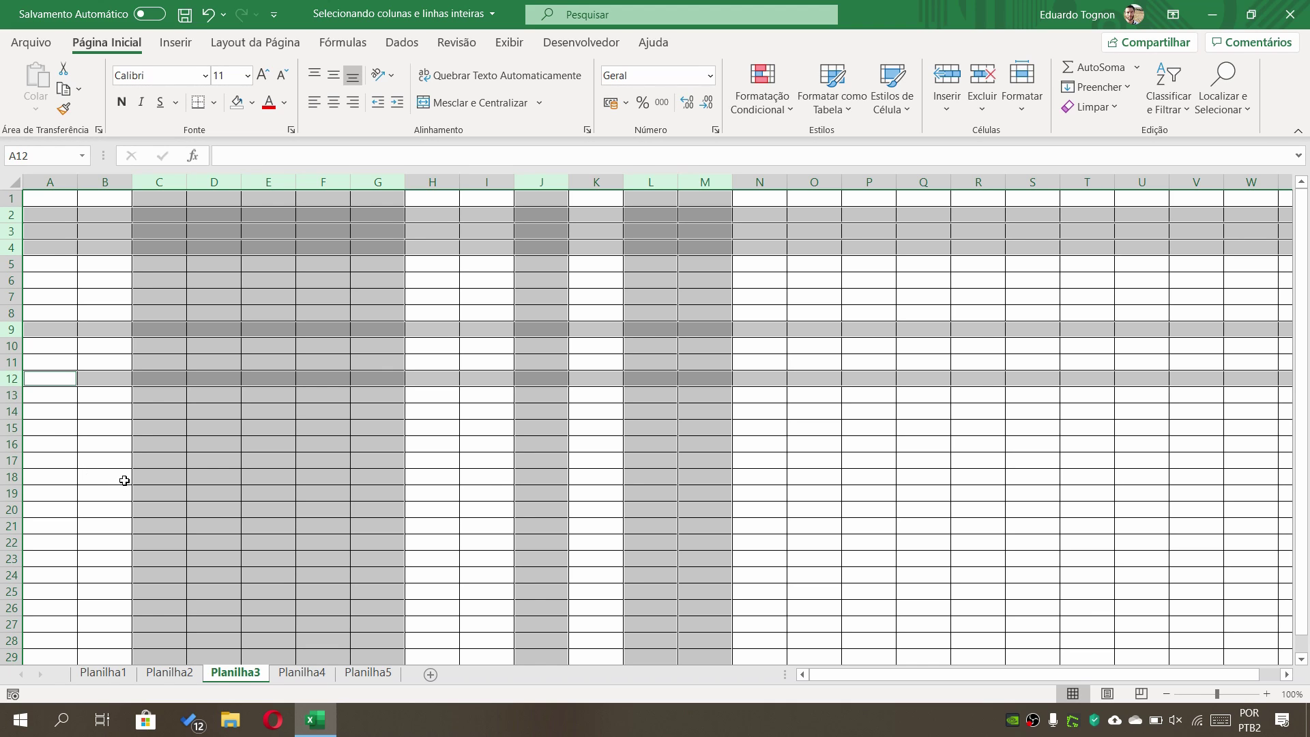
Add cells A16, O18, O7, S20, B20, R7, V16, Q26 and P26 to the selection.
ctrl+click(55, 445)
ctrl+click(816, 475)
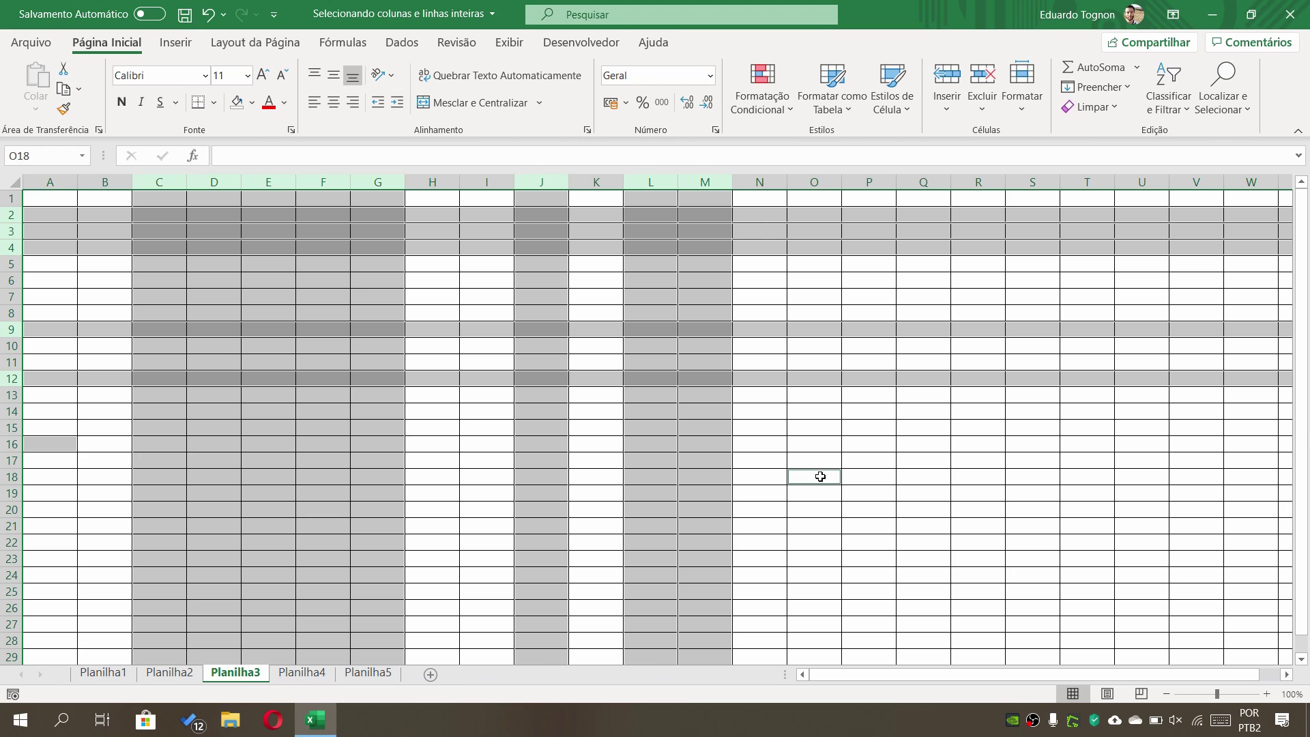
ctrl+click(808, 295)
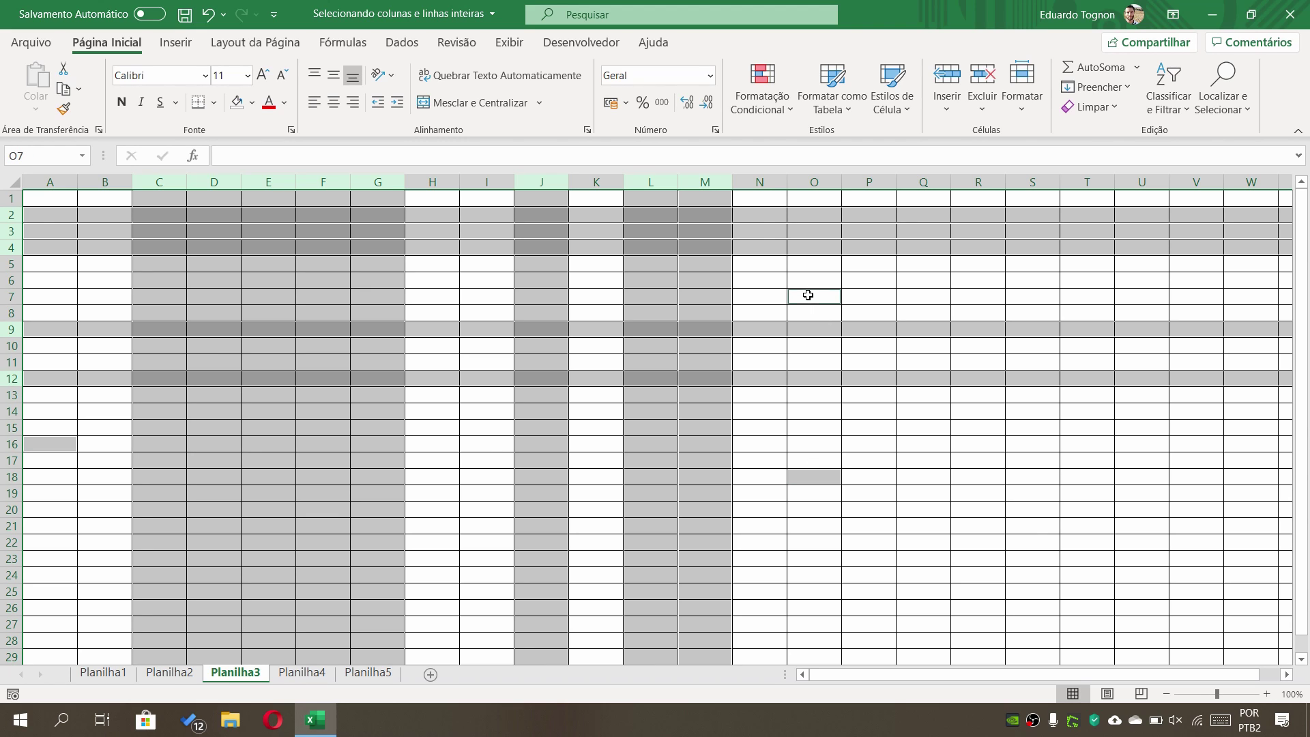
ctrl+click(1038, 508)
ctrl+click(88, 506)
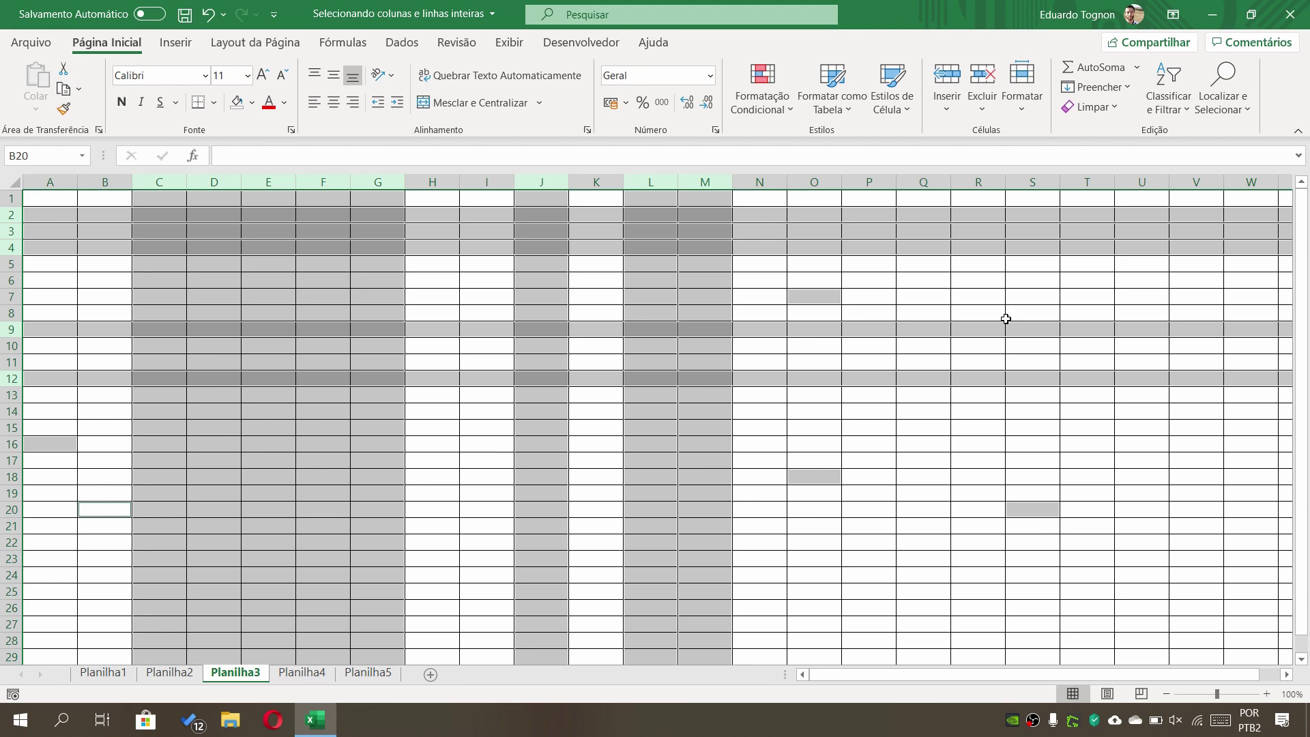
ctrl+click(990, 298)
ctrl+click(1191, 447)
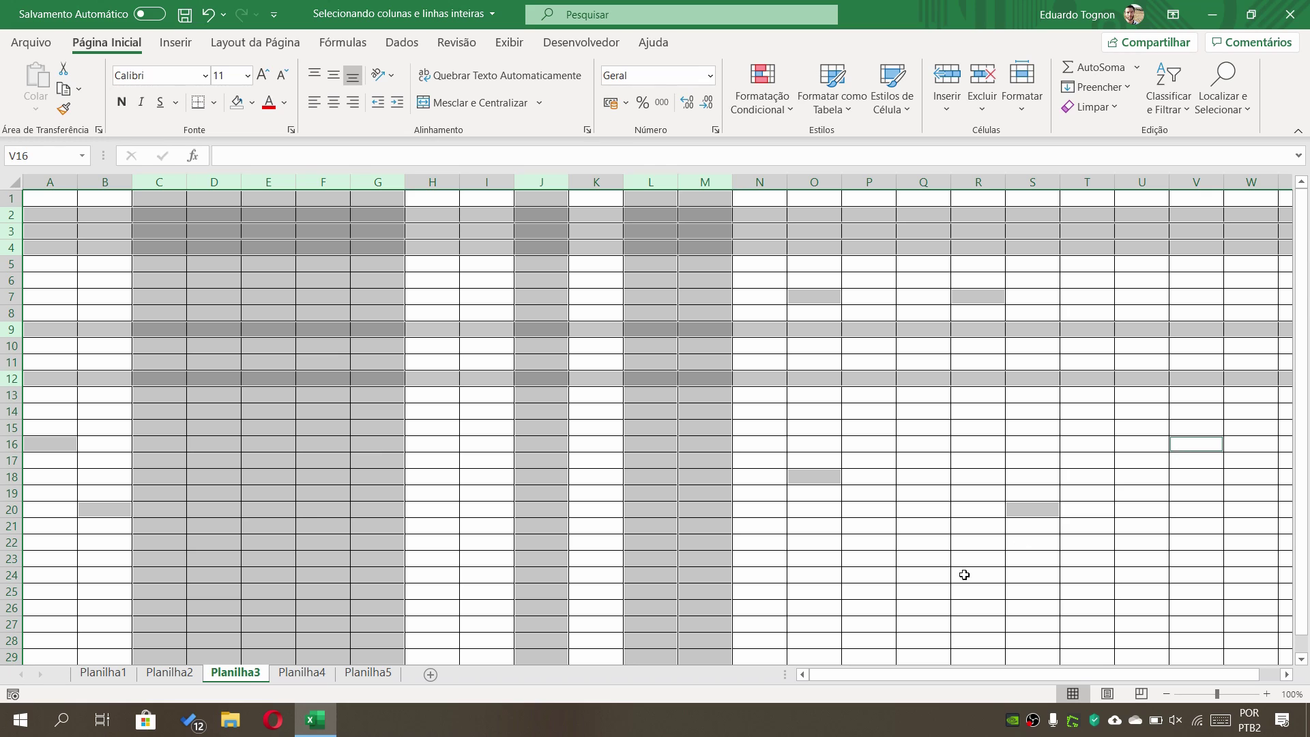
ctrl+click(926, 611)
ctrl+click(878, 609)
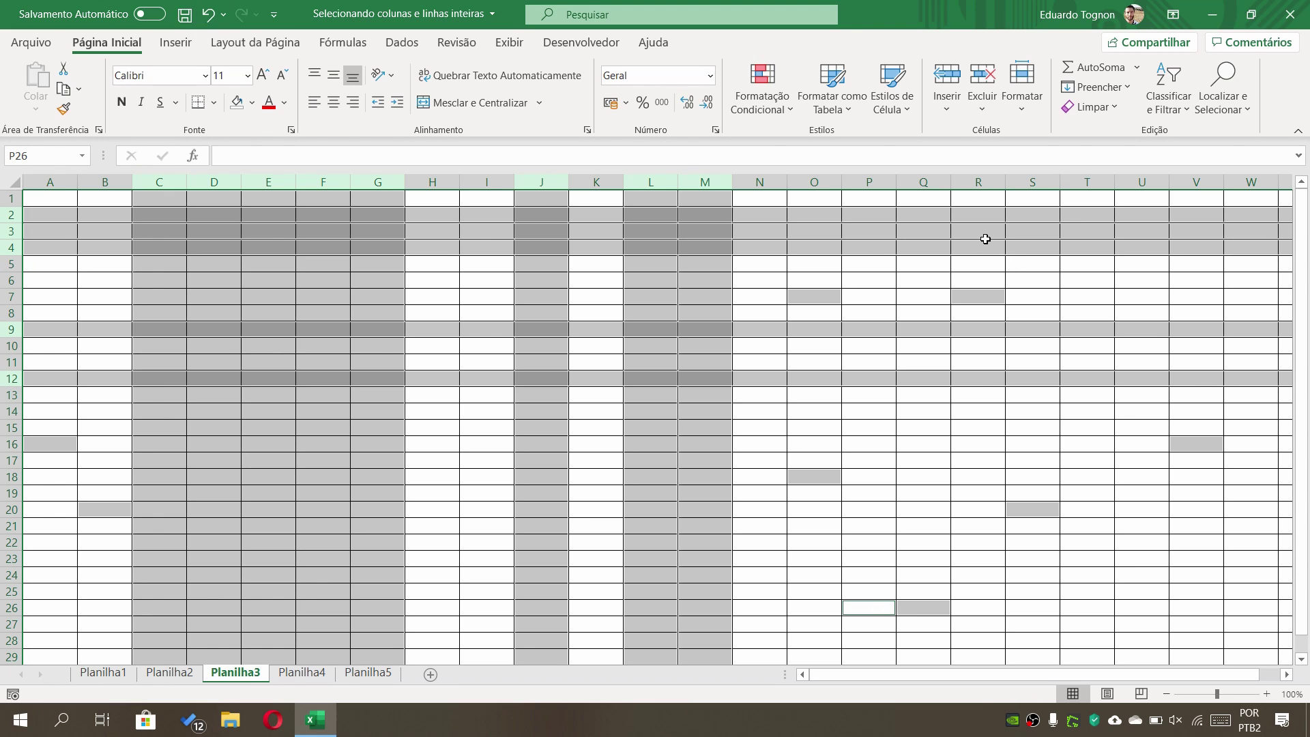
Fill columns C–G, J, L–M, rows 2–4, 9, 12 and the chosen cells blue.
click(254, 104)
click(345, 200)
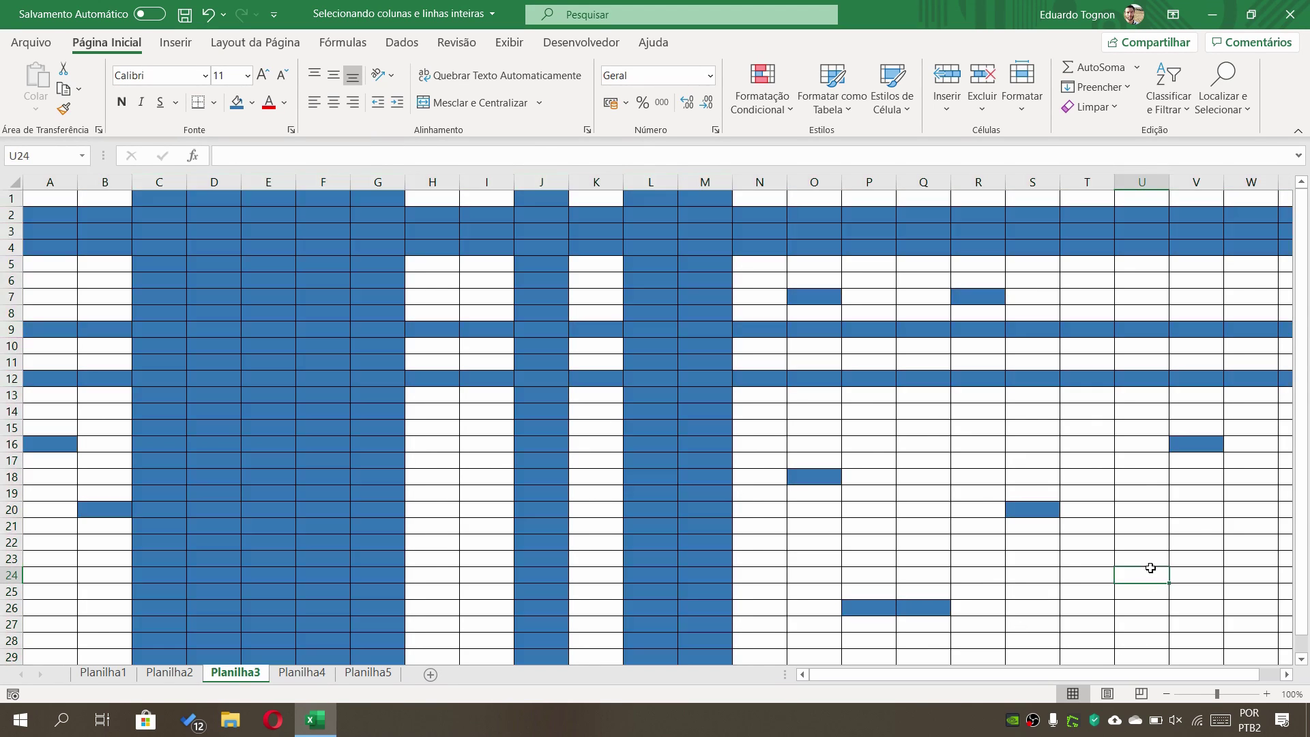
click(1150, 571)
On Planilha2, clear the green fill from every cell using Sem Preenchimento.
click(176, 678)
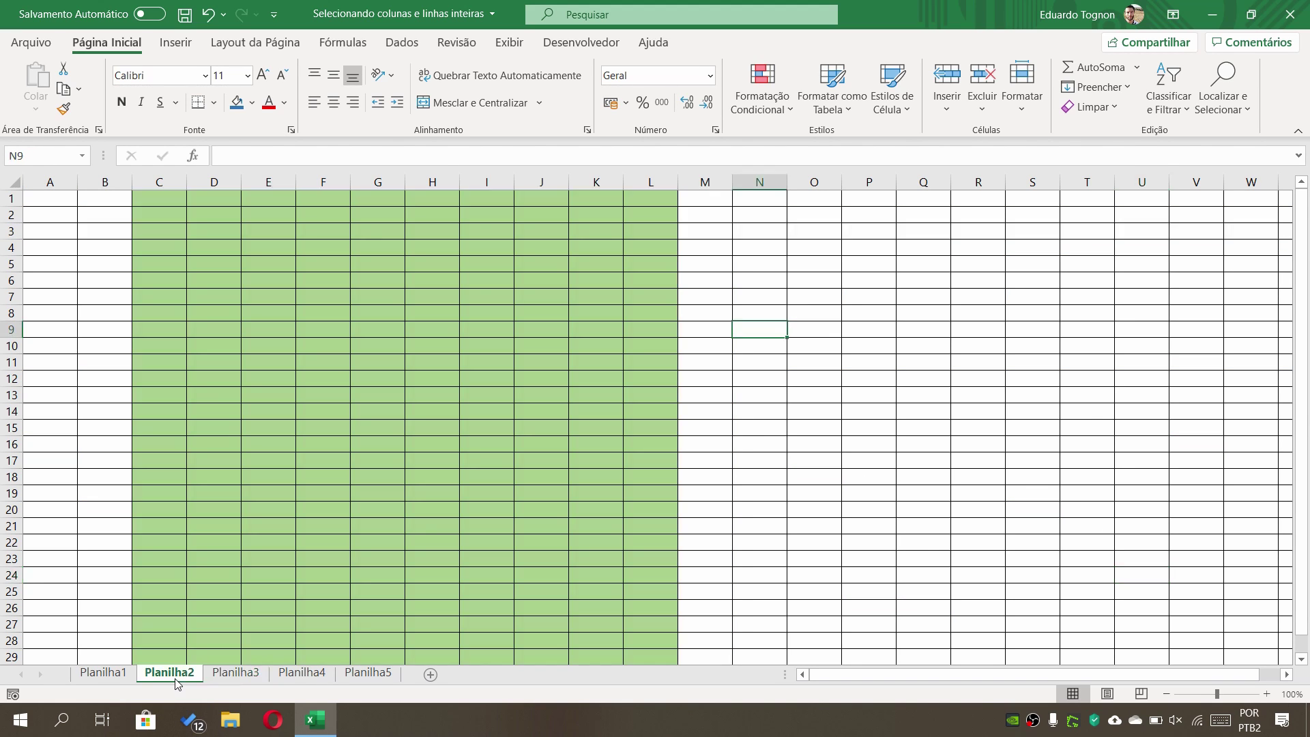
click(12, 180)
click(251, 102)
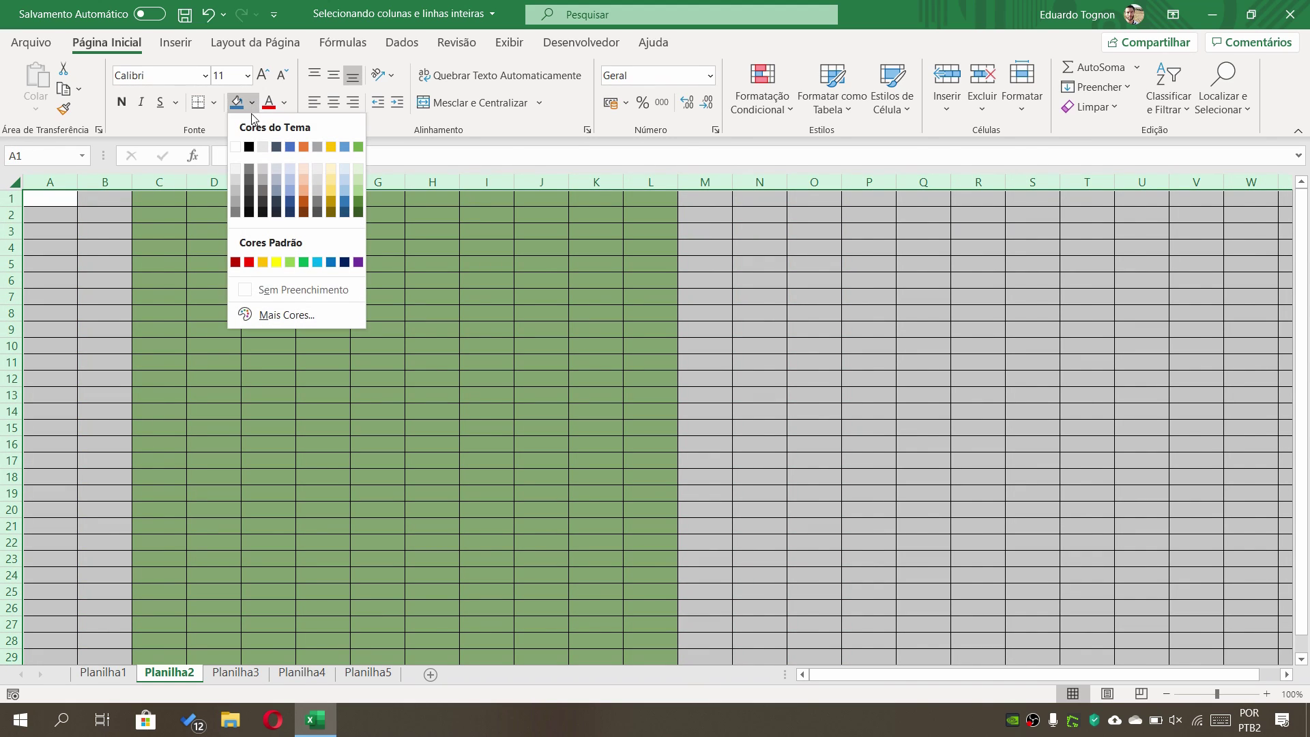
click(309, 284)
click(759, 407)
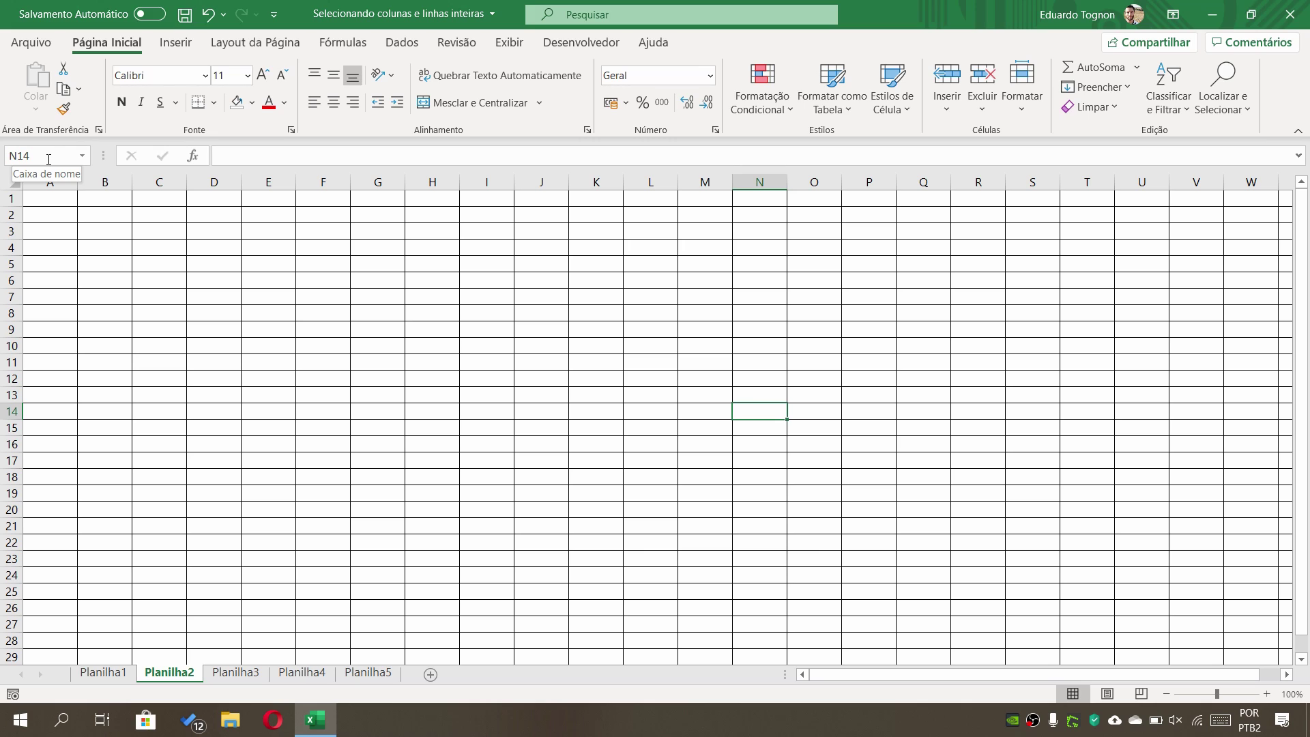
click(49, 159)
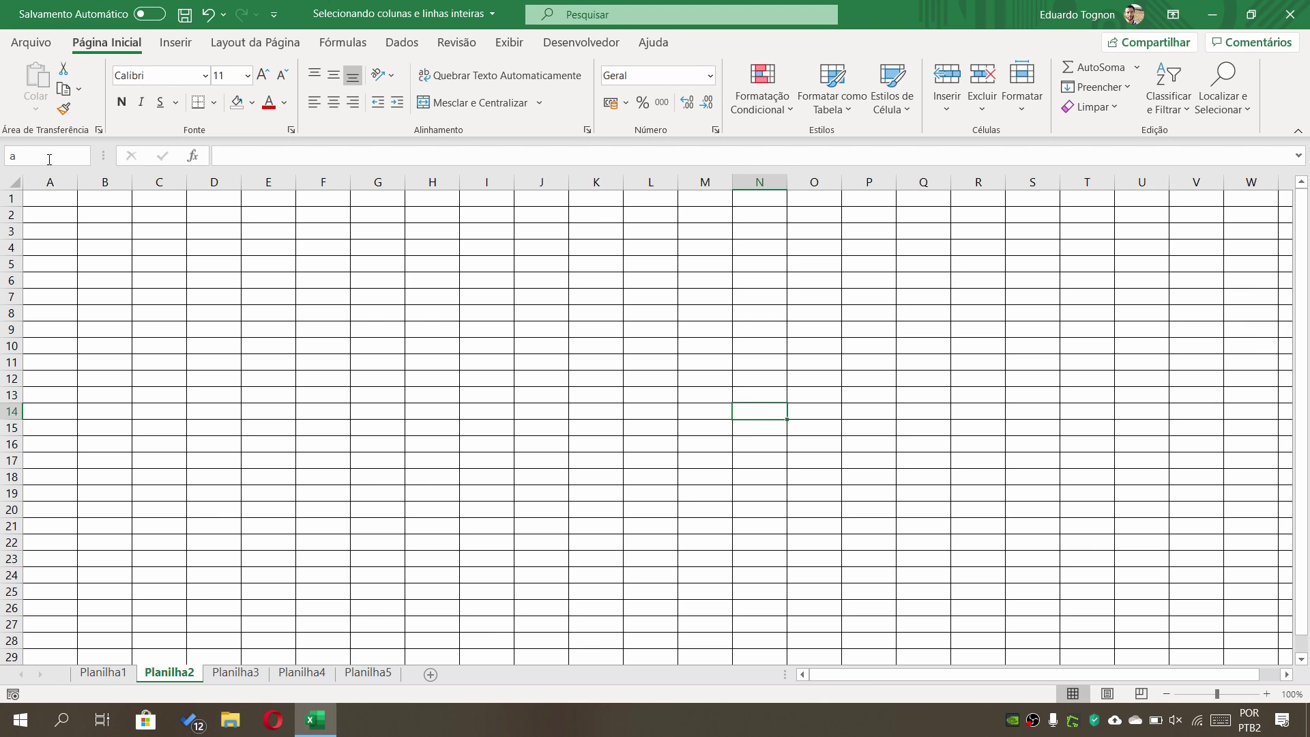
Select A1:A10 through the Name Box, then the whole of column A with A:A.
text(1:)
text(a10)
key(Return)
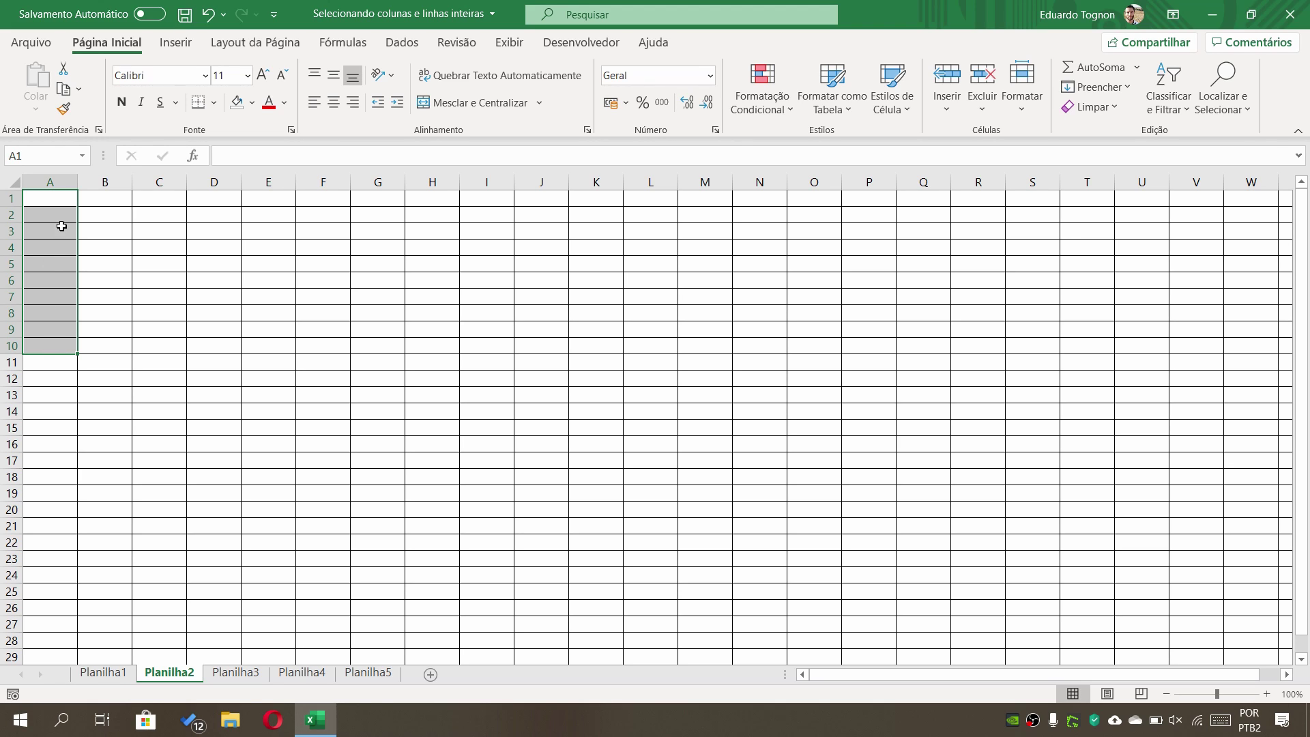
click(40, 161)
text(a:)
text(a)
key(Return)
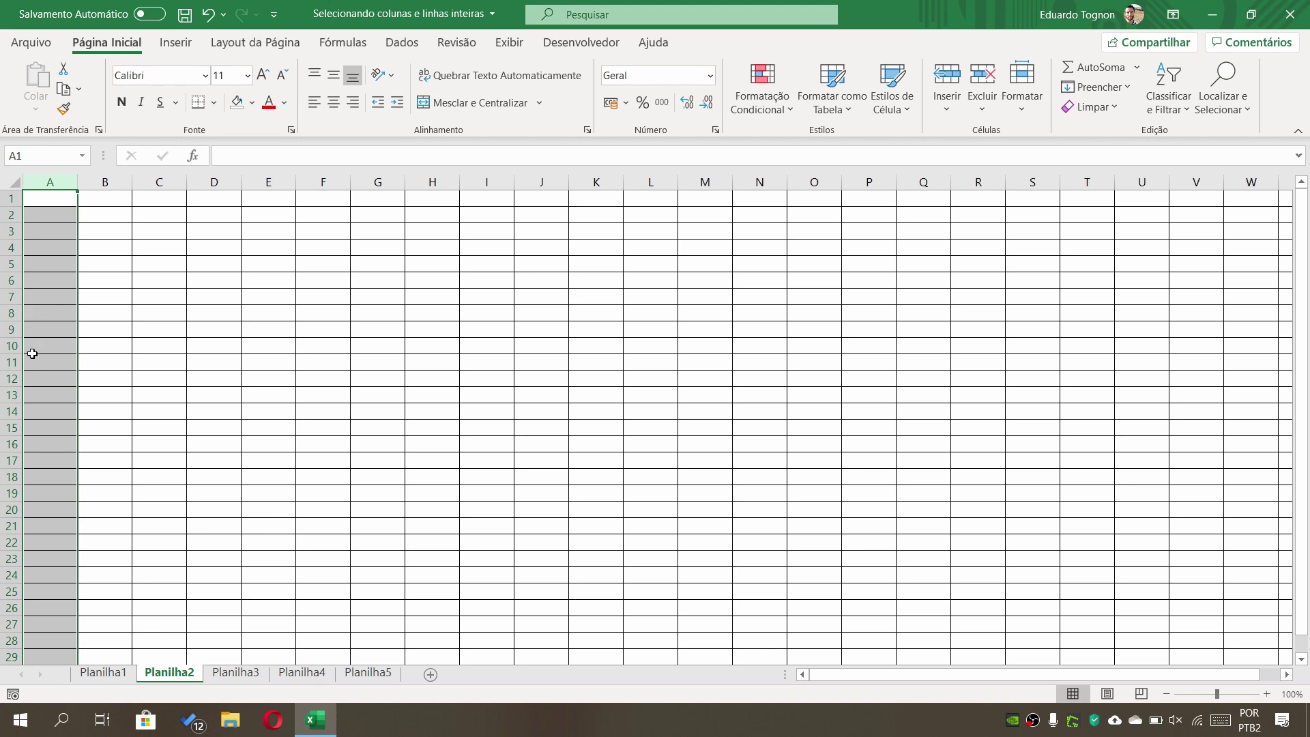
scroll(55, 287, down, 3)
scroll(58, 336, down, 2)
scroll(47, 337, up, 5)
Fill column A with light orange and scroll down to check the fill.
click(251, 102)
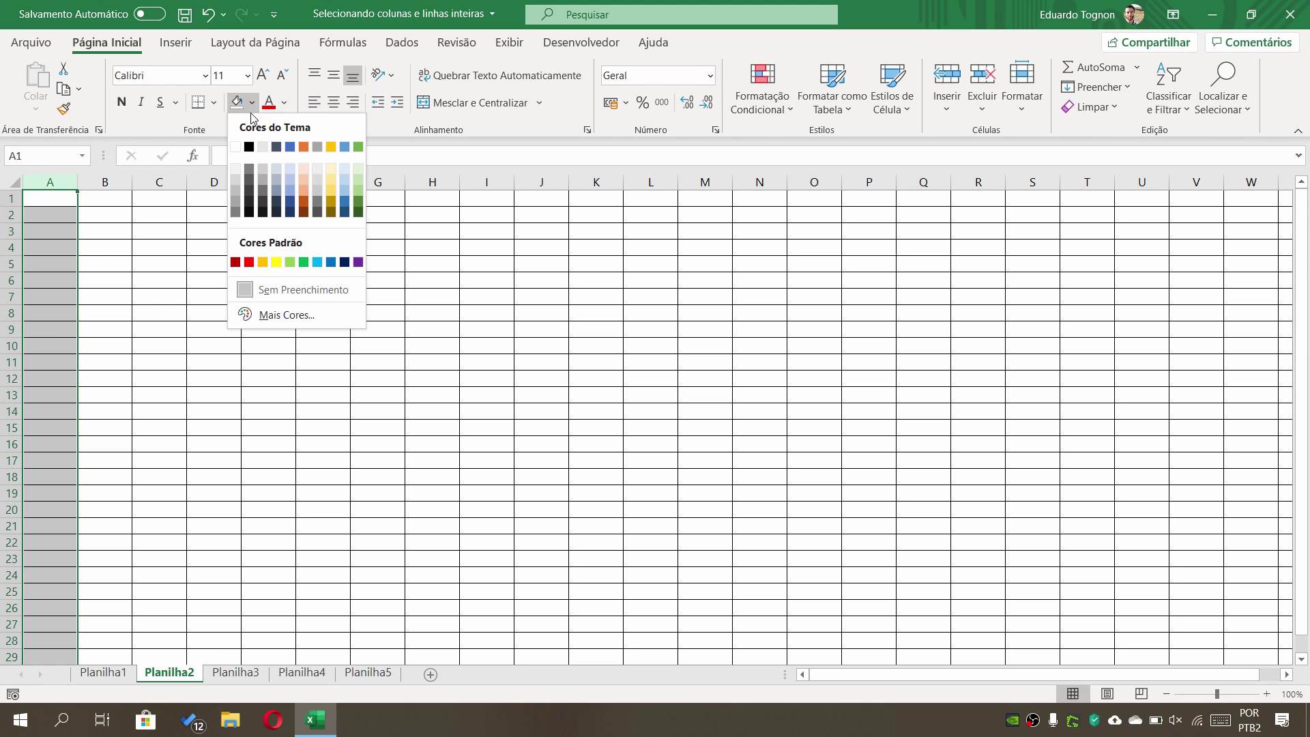
click(302, 167)
click(225, 324)
scroll(41, 378, down, 2)
scroll(41, 378, down, 6)
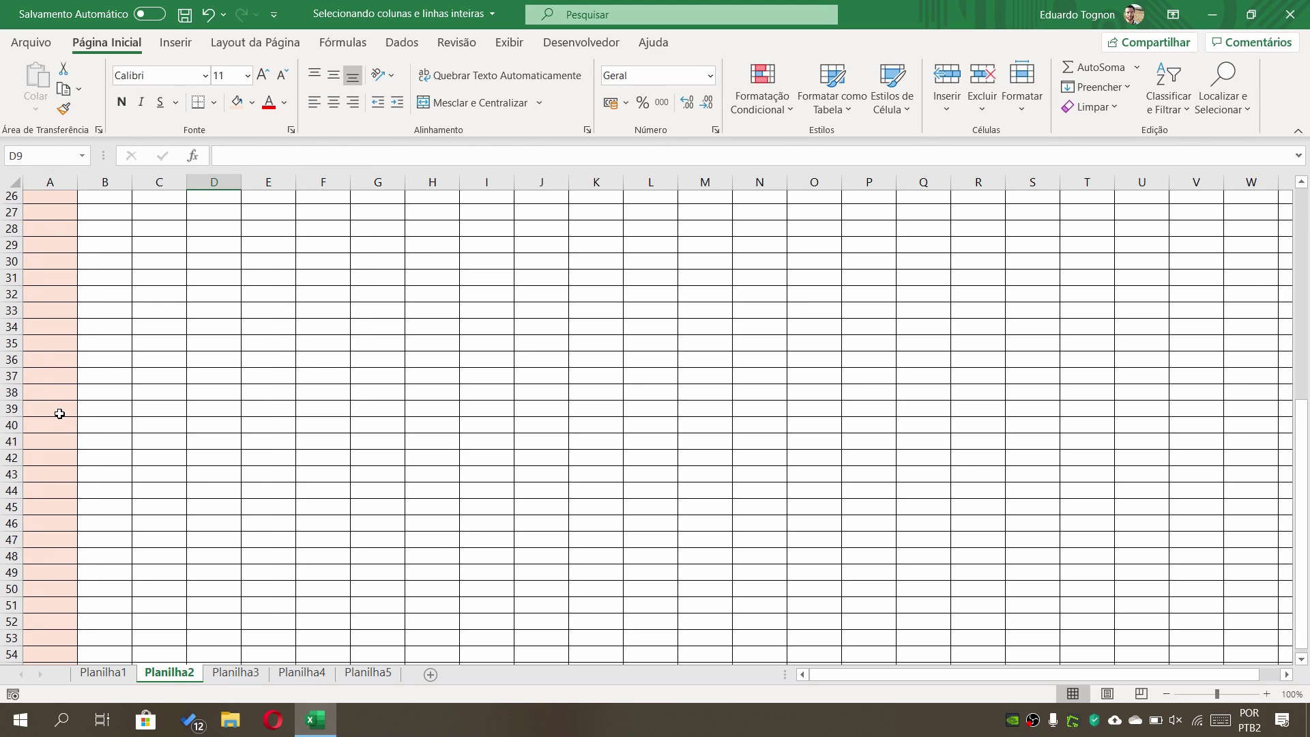
scroll(55, 409, down, 14)
scroll(54, 409, down, 4)
scroll(48, 426, down, 7)
scroll(48, 426, up, 9)
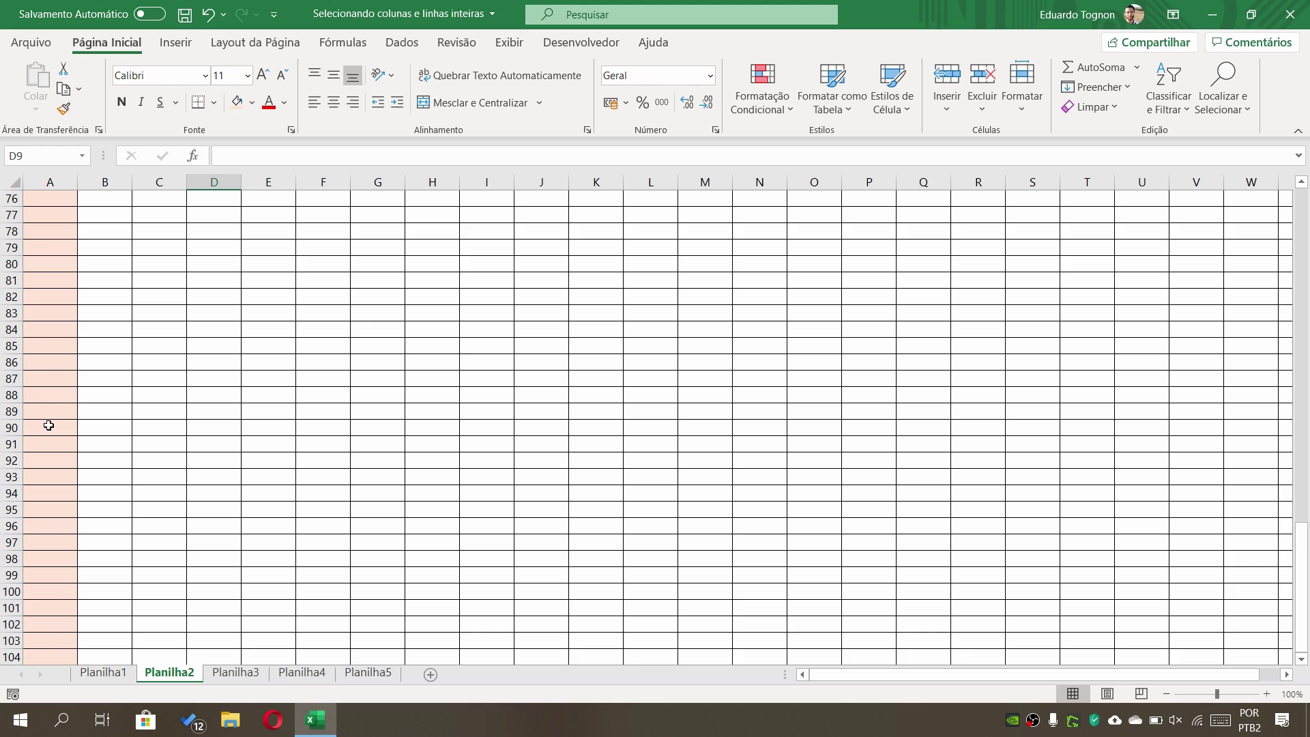
scroll(48, 426, up, 18)
scroll(49, 425, up, 7)
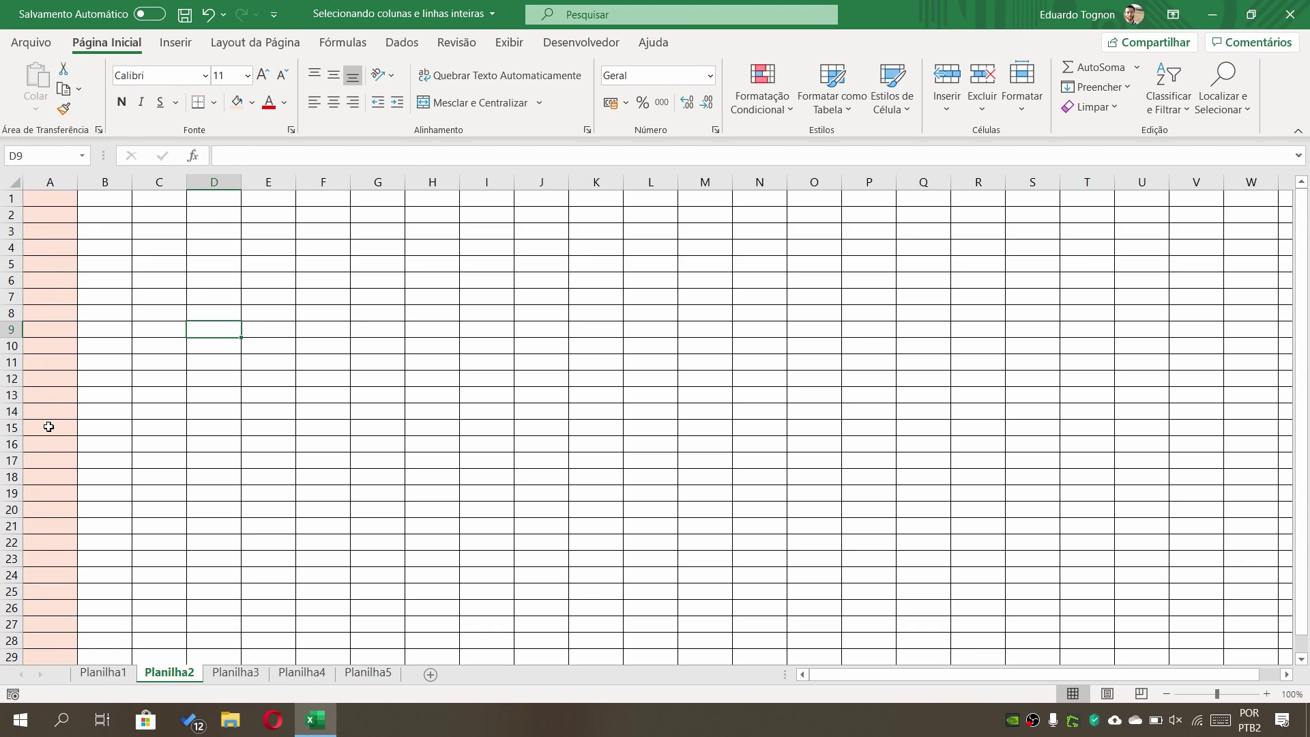
click(31, 151)
Select row 6 with 6:6 in the Name Box and fill it light green.
text(6)
key(Return)
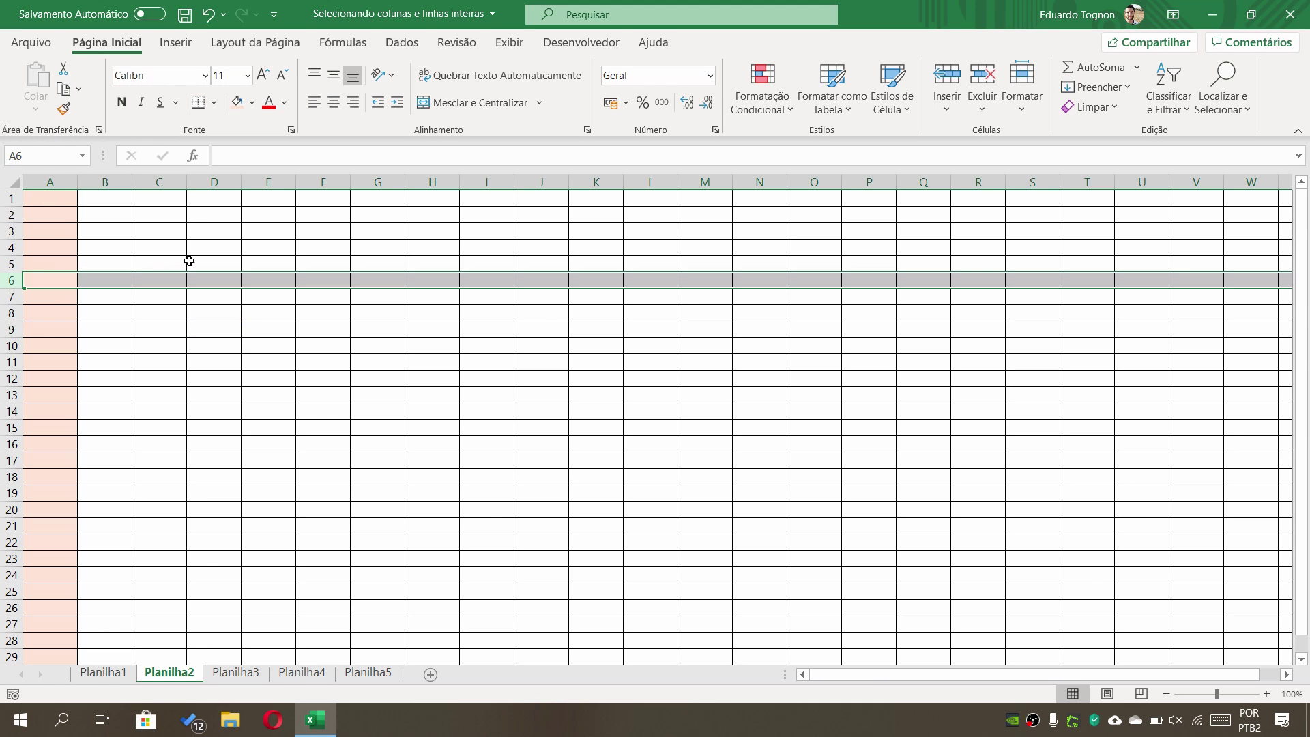
click(252, 103)
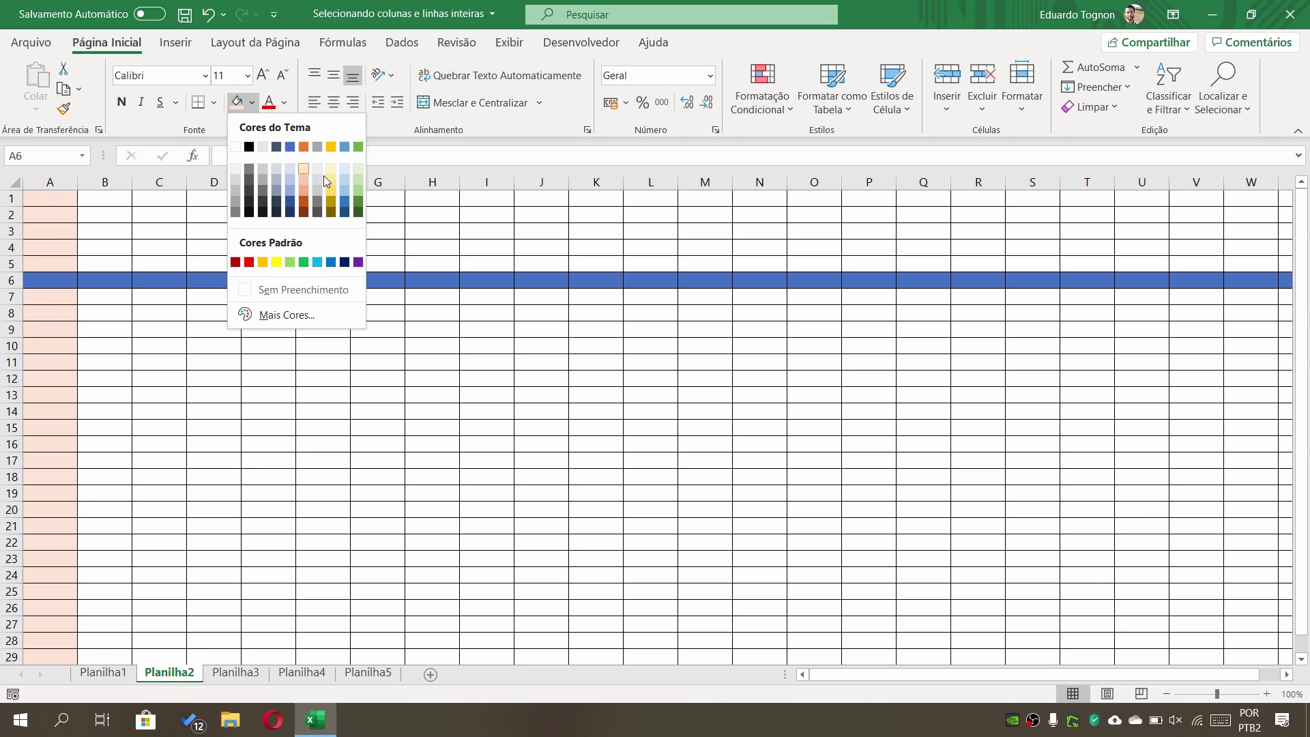
click(358, 168)
click(308, 388)
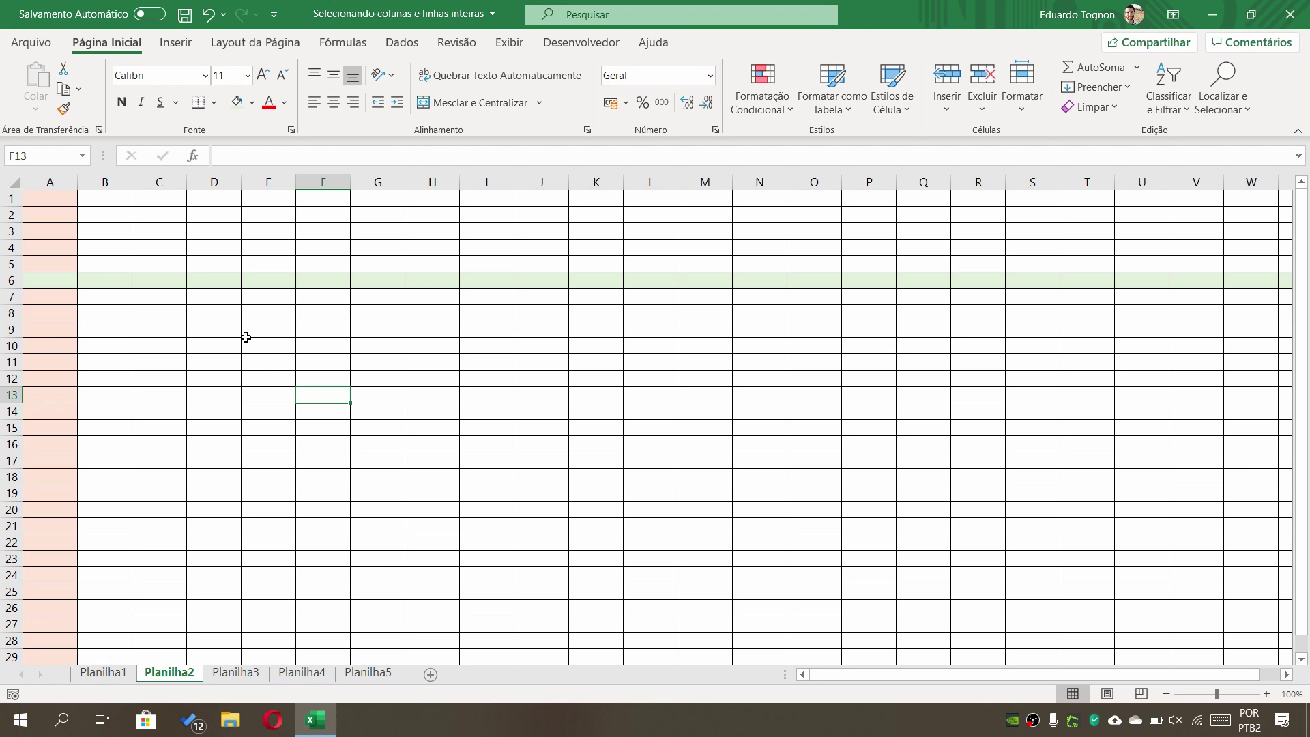
Reselect cell A6 and column A to review the row and column fills.
click(52, 280)
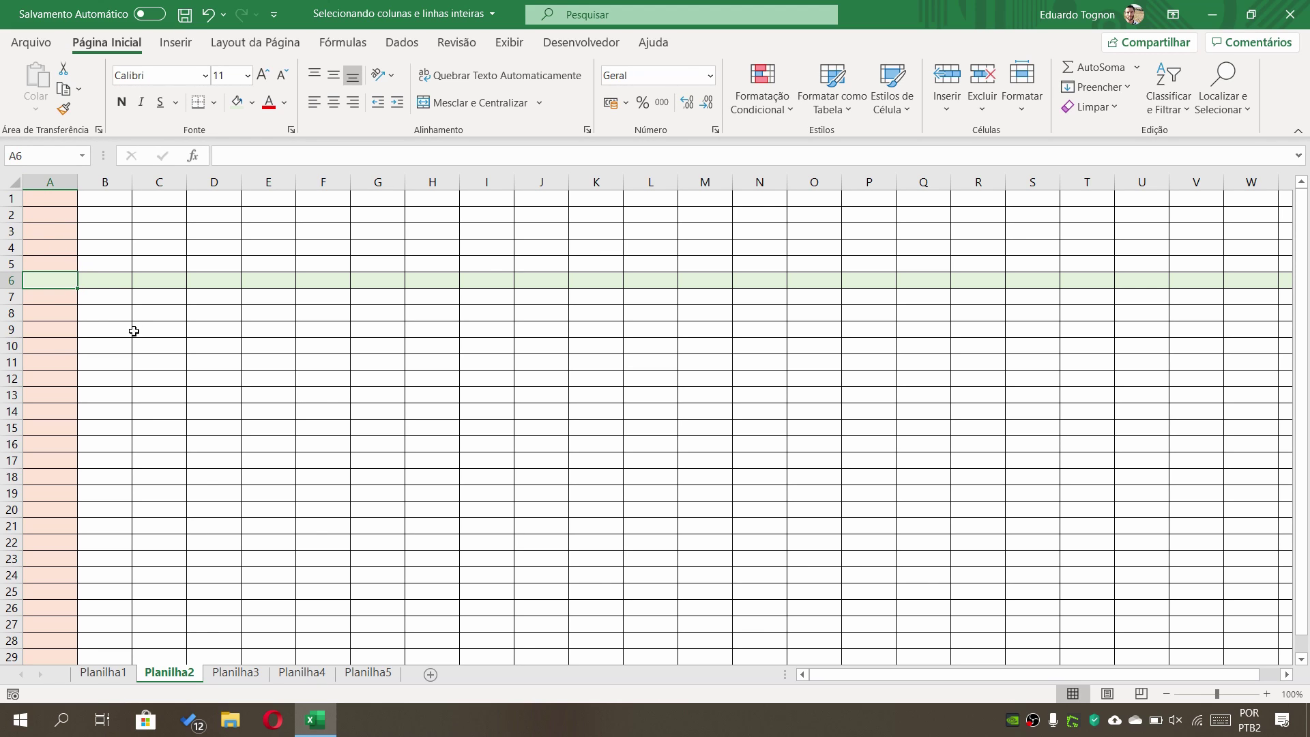
click(38, 176)
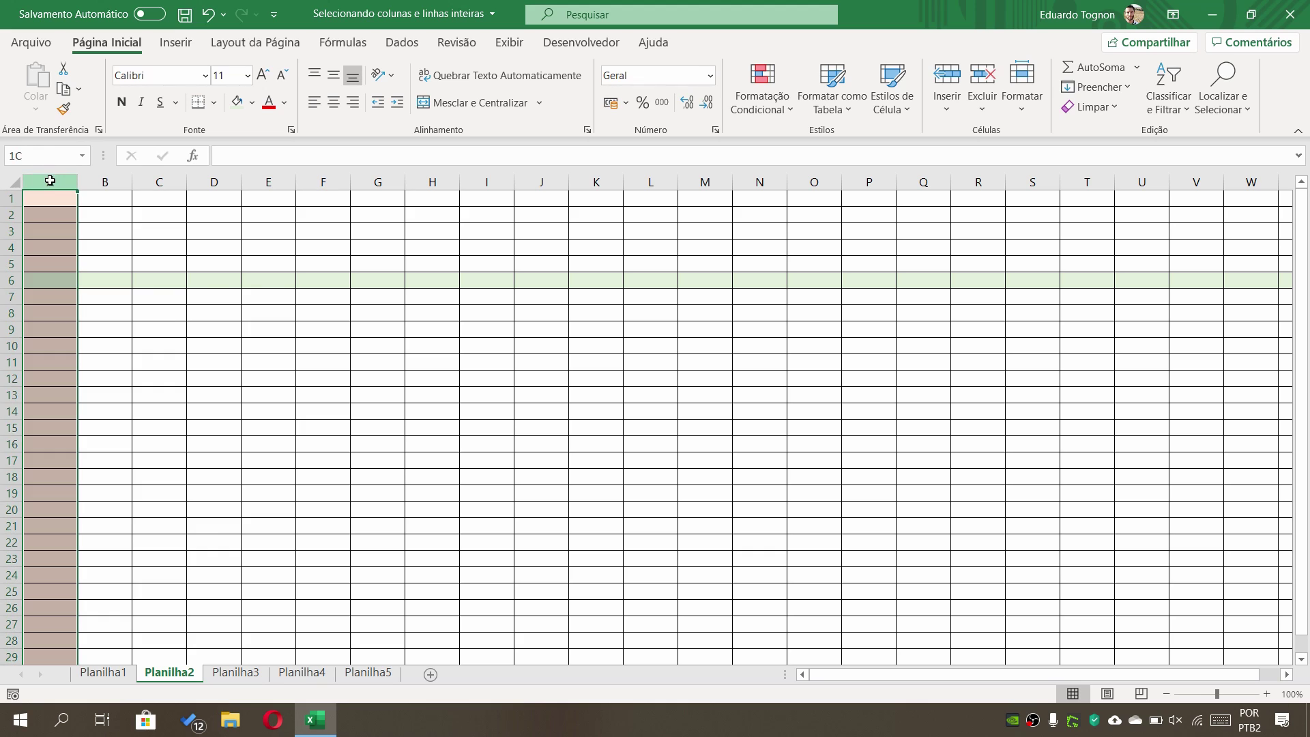
click(53, 283)
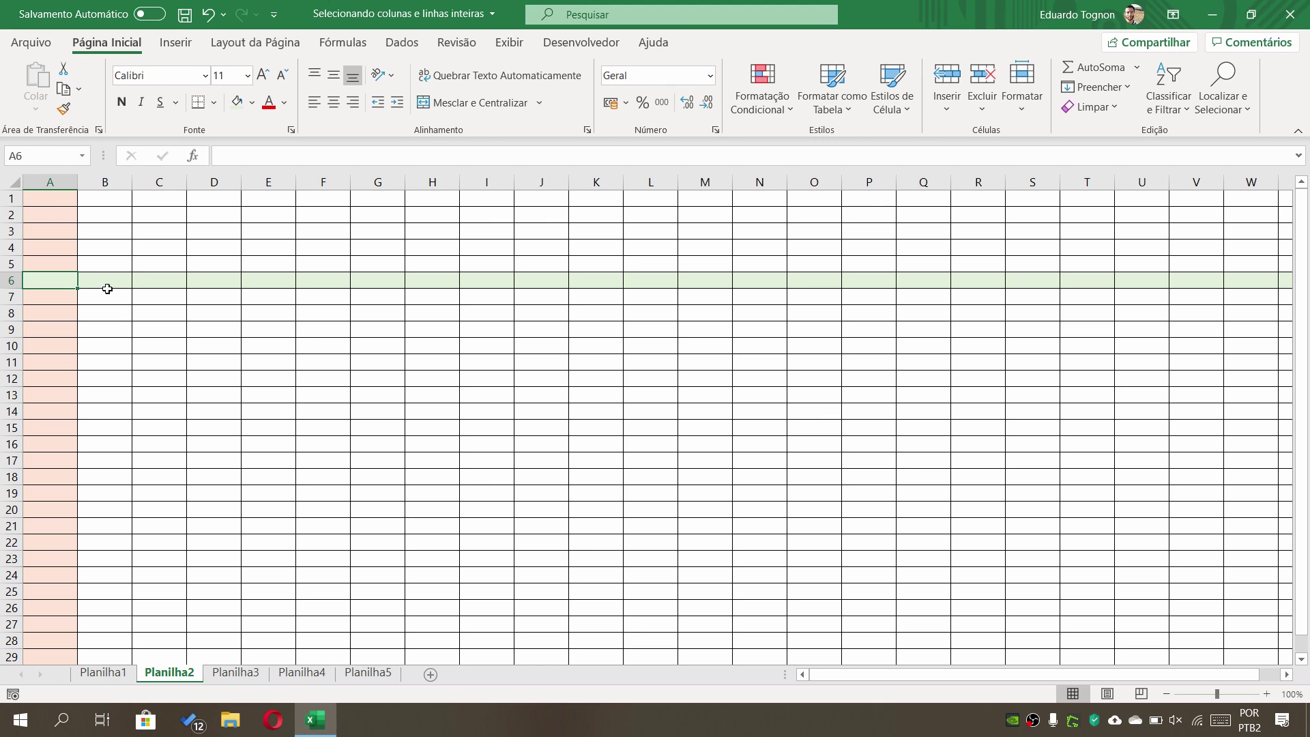
click(35, 155)
Select columns F through K with F:K and fill them light grey.
text(F:K)
key(Return)
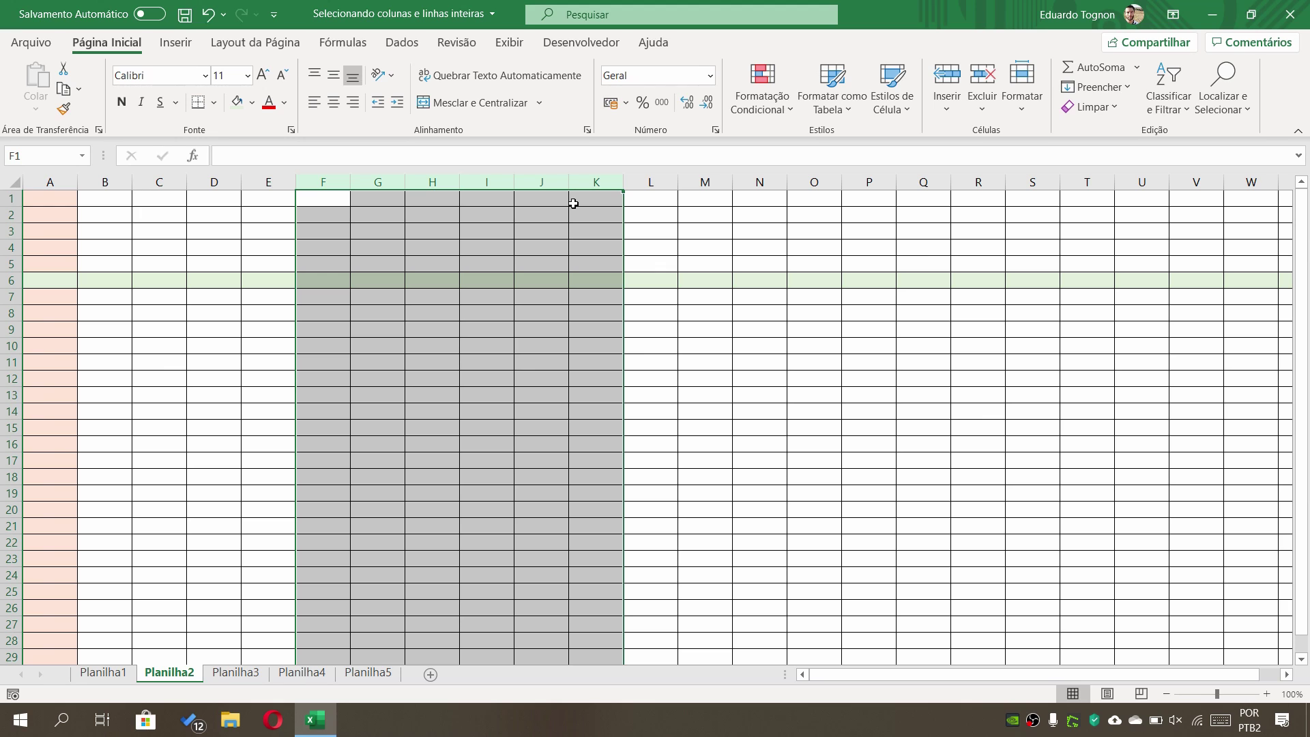
click(252, 102)
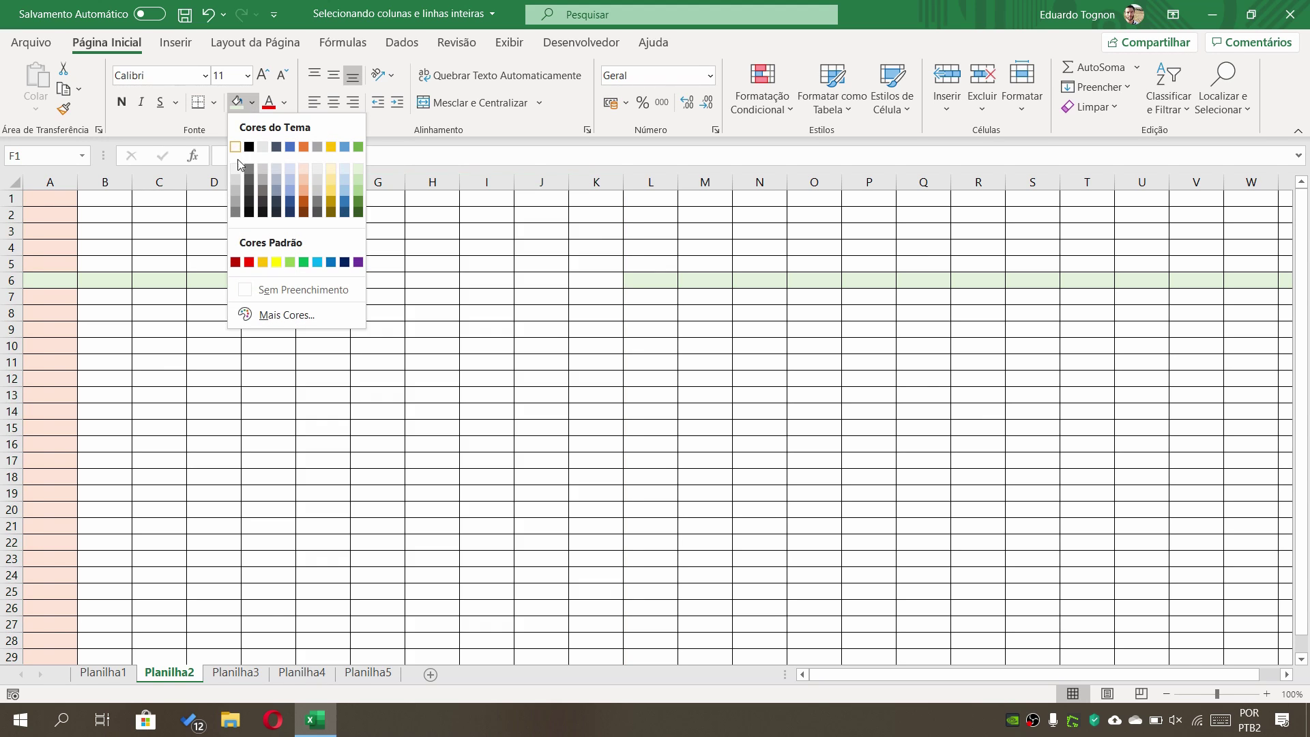
click(259, 167)
click(920, 522)
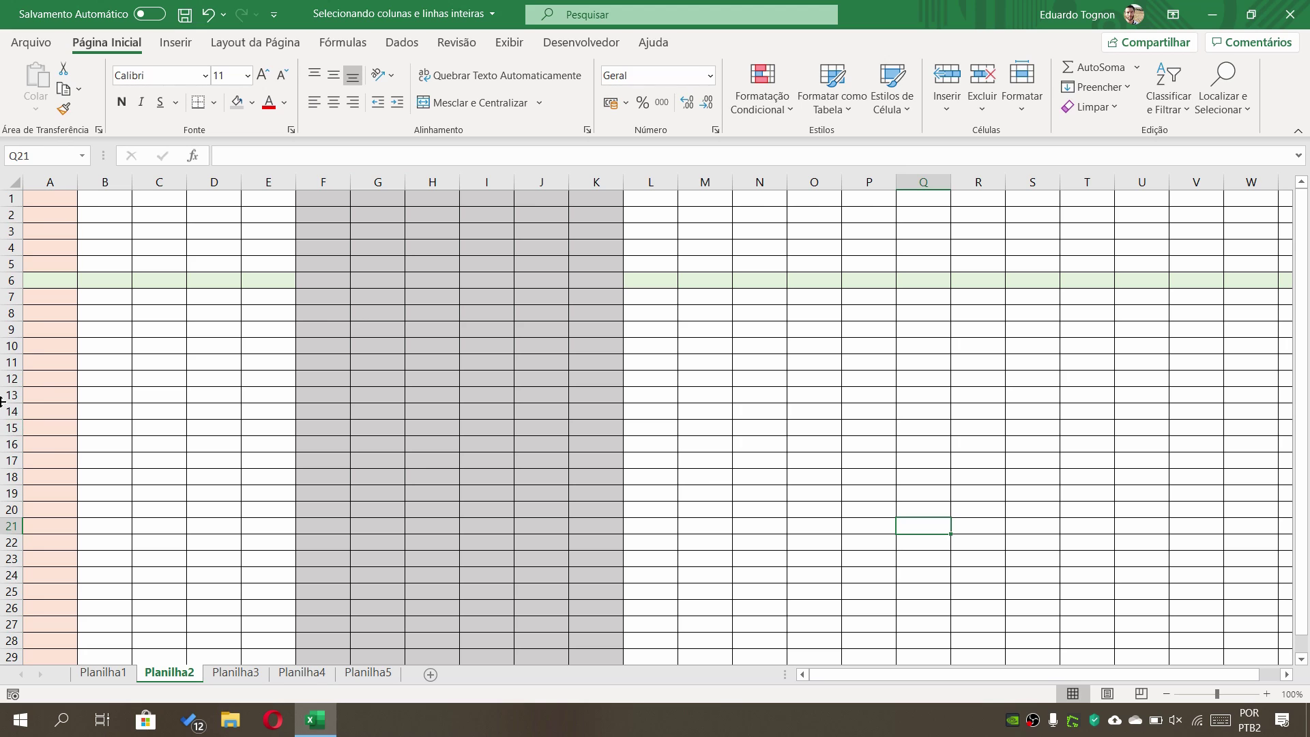
Select rows 10 to 15 with 10:15 and fill them light blue.
click(38, 157)
text(10)
text(15)
key(Return)
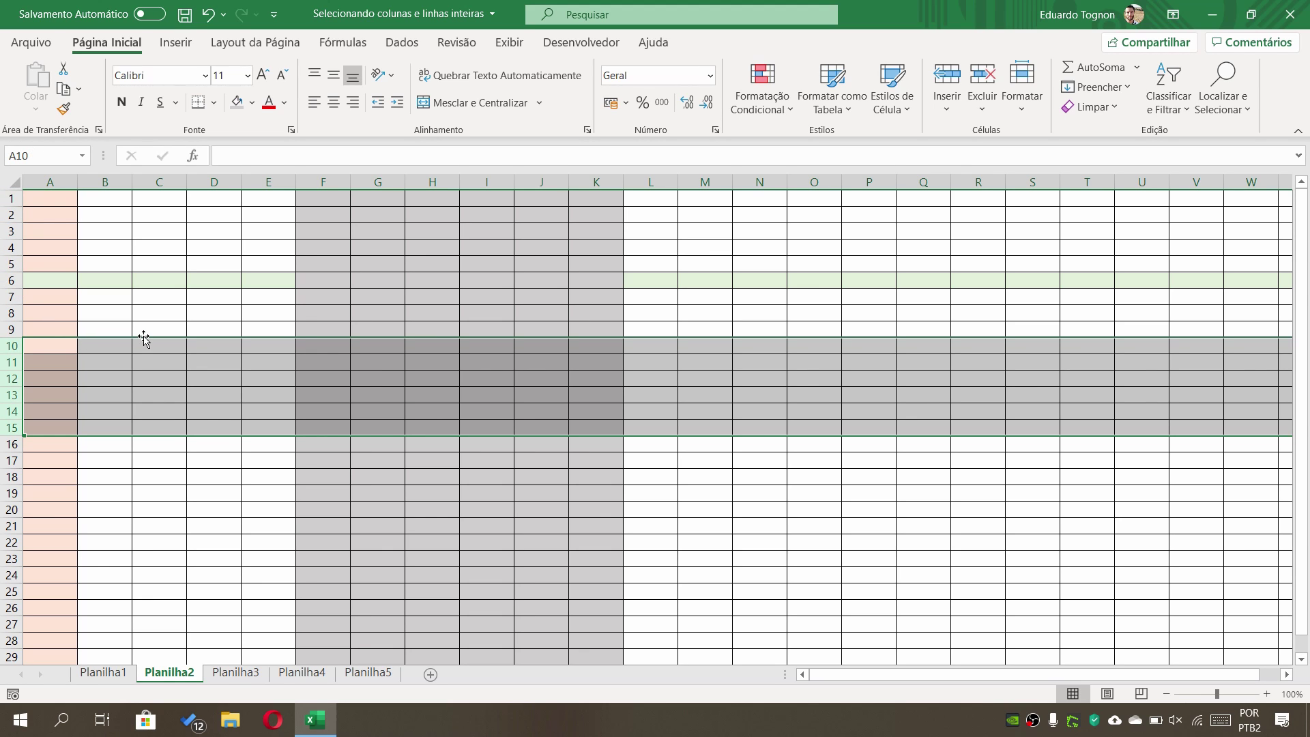
click(252, 103)
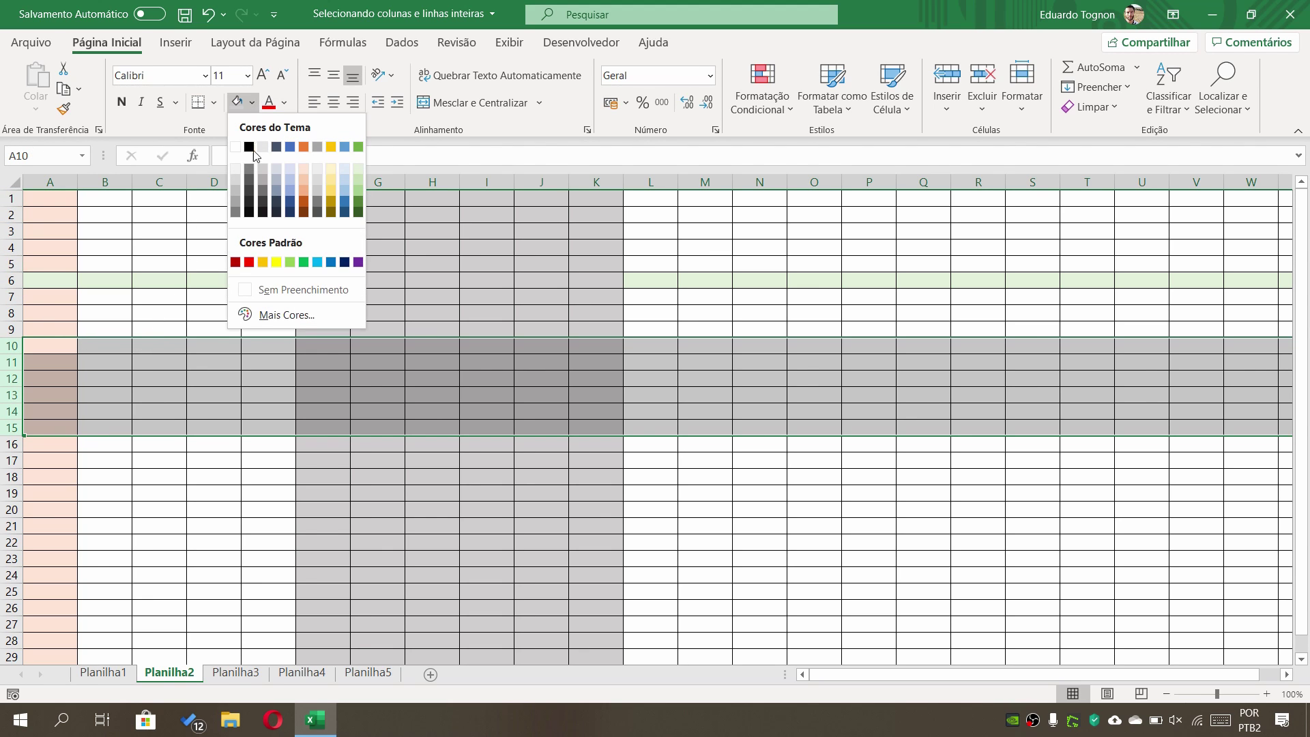
click(345, 184)
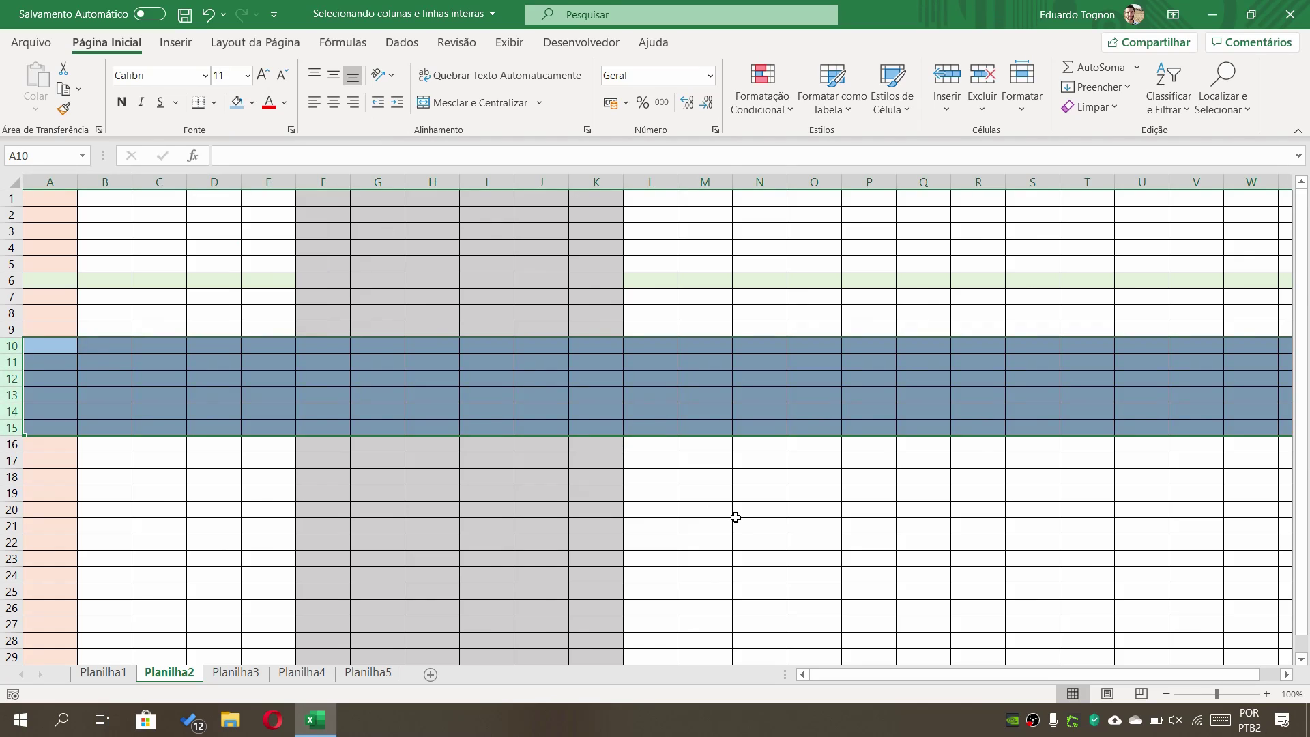
click(737, 518)
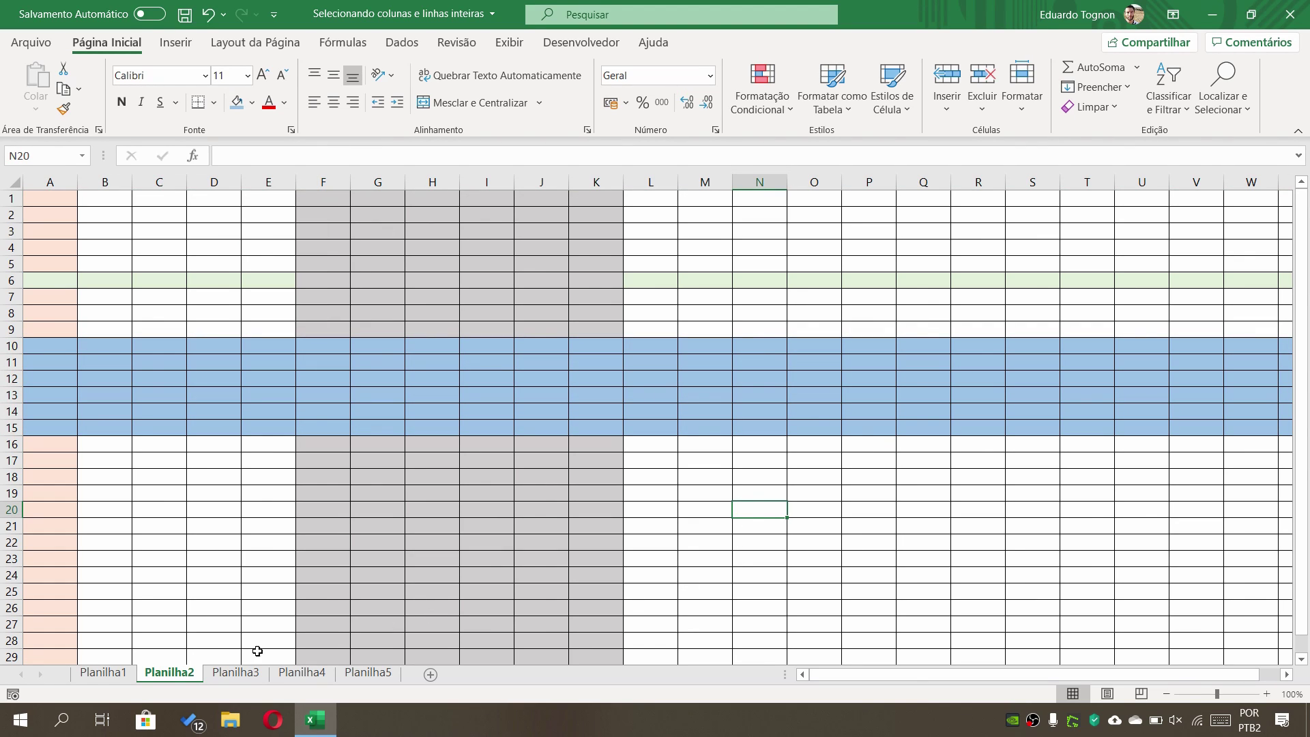
On Planilha1, select the entire sheet and apply Sem Preenchimento (No Fill).
click(126, 675)
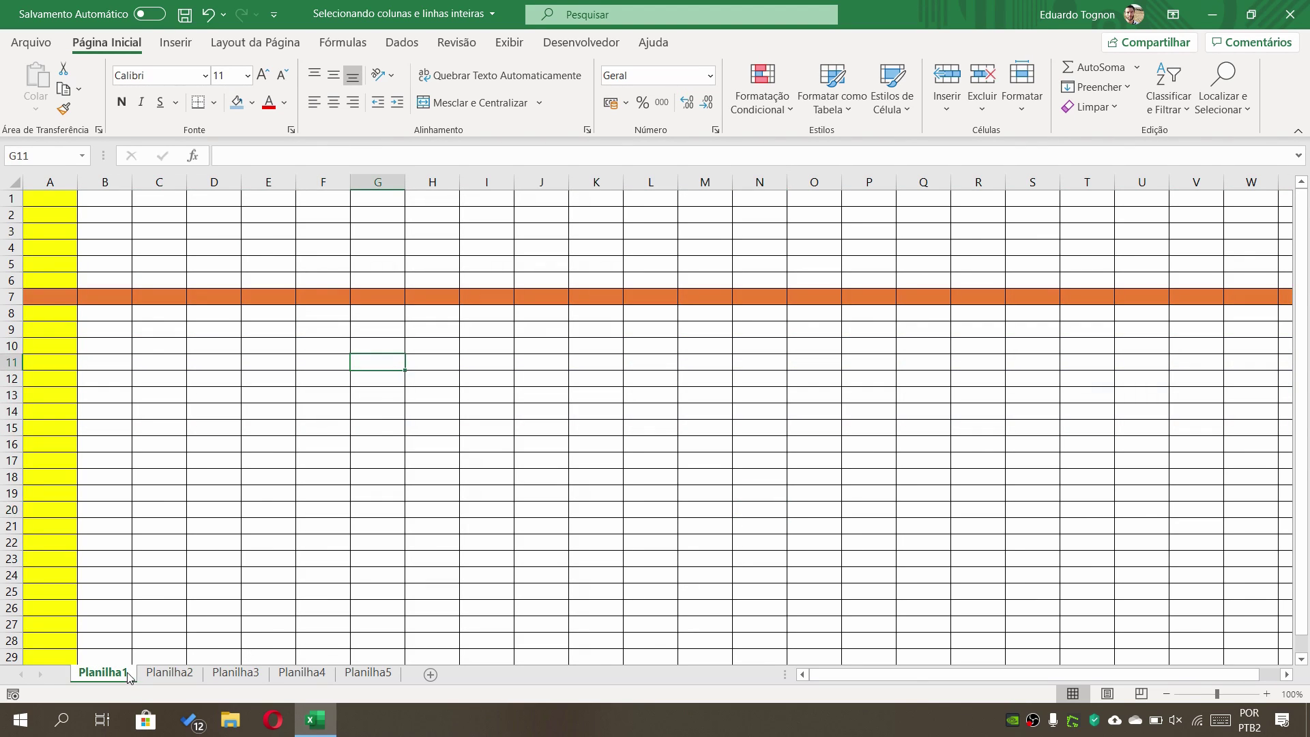
click(13, 182)
click(251, 106)
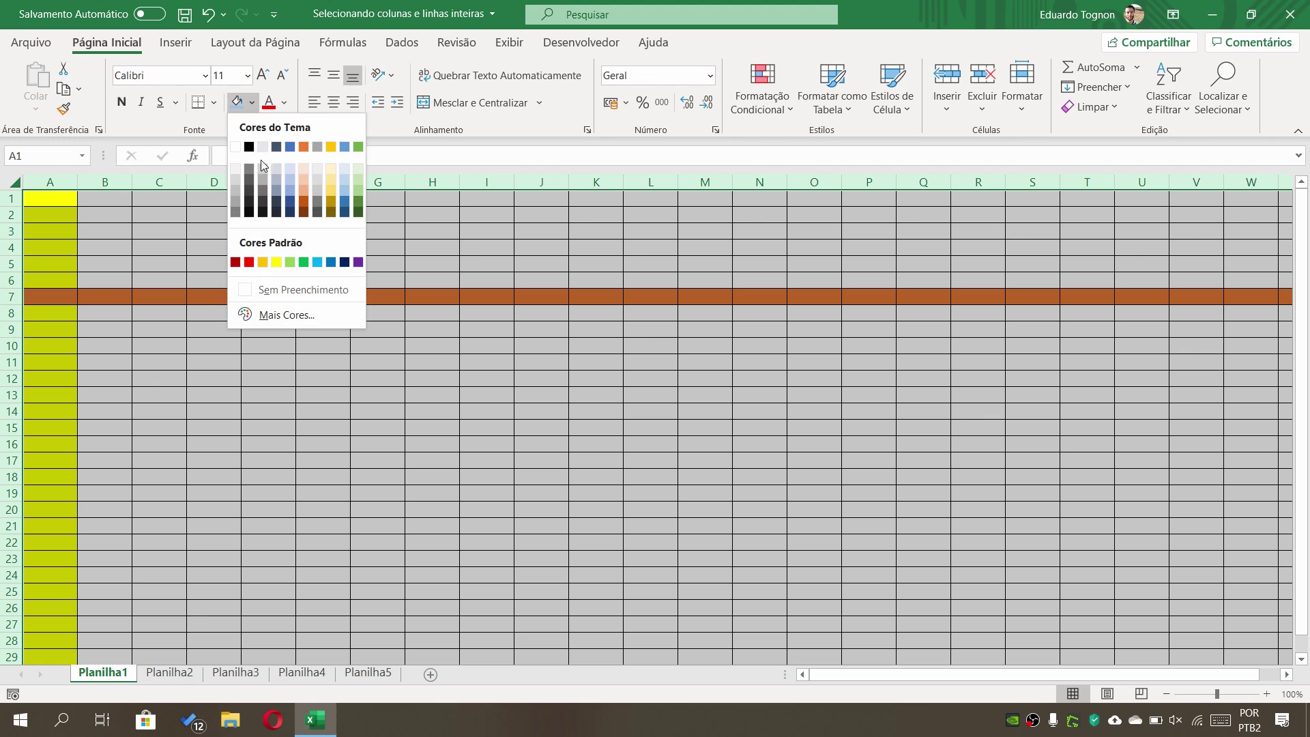
click(296, 288)
click(453, 444)
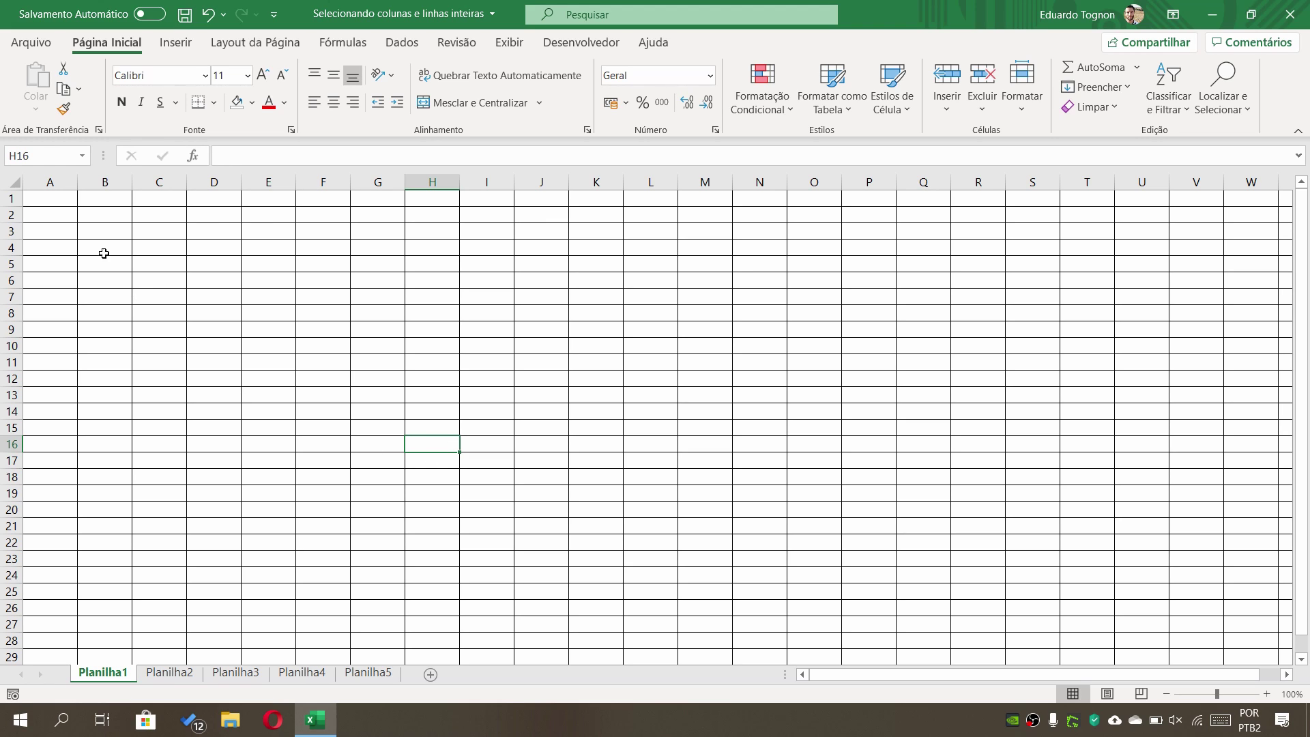
Select columns B, E and K with B:B;E:E;K:K and fill them light green.
click(47, 153)
text(B:)
text(B)
text(;)
text(E:E)
text(;)
text(K:)
text(K)
key(Return)
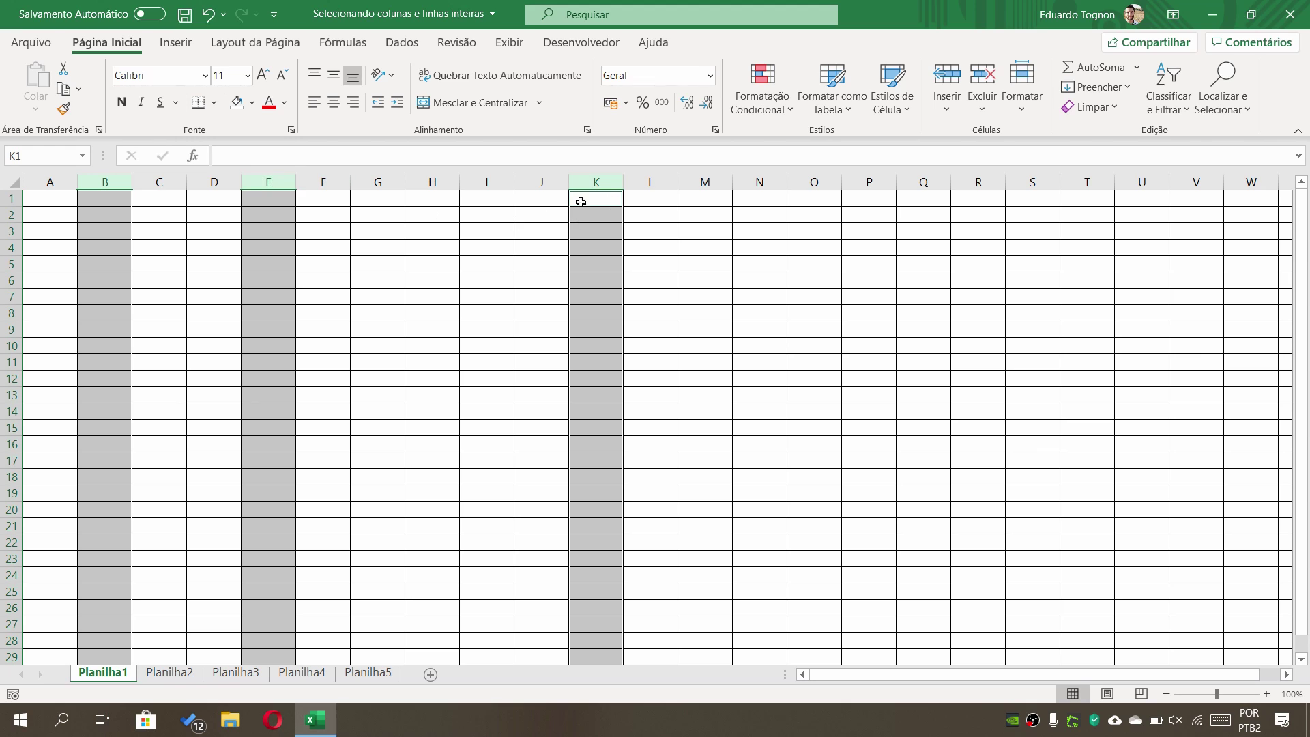
click(249, 108)
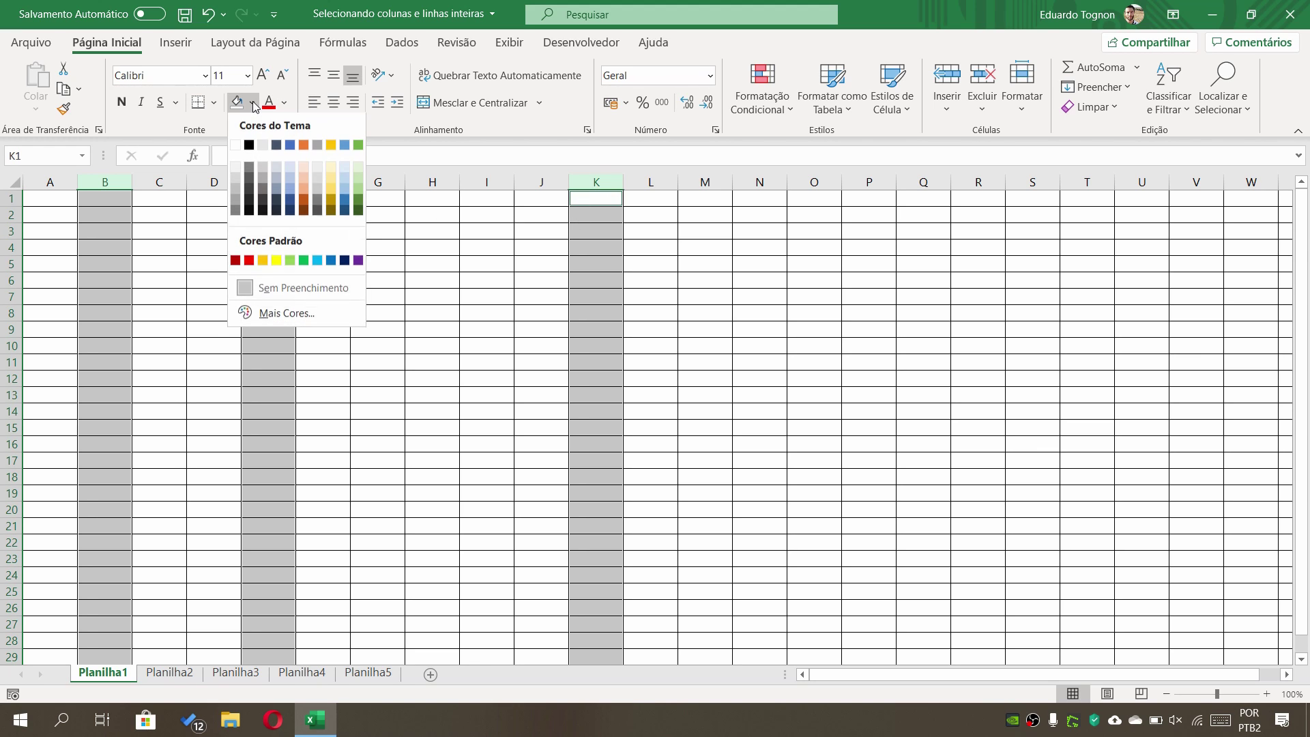
click(358, 161)
click(845, 431)
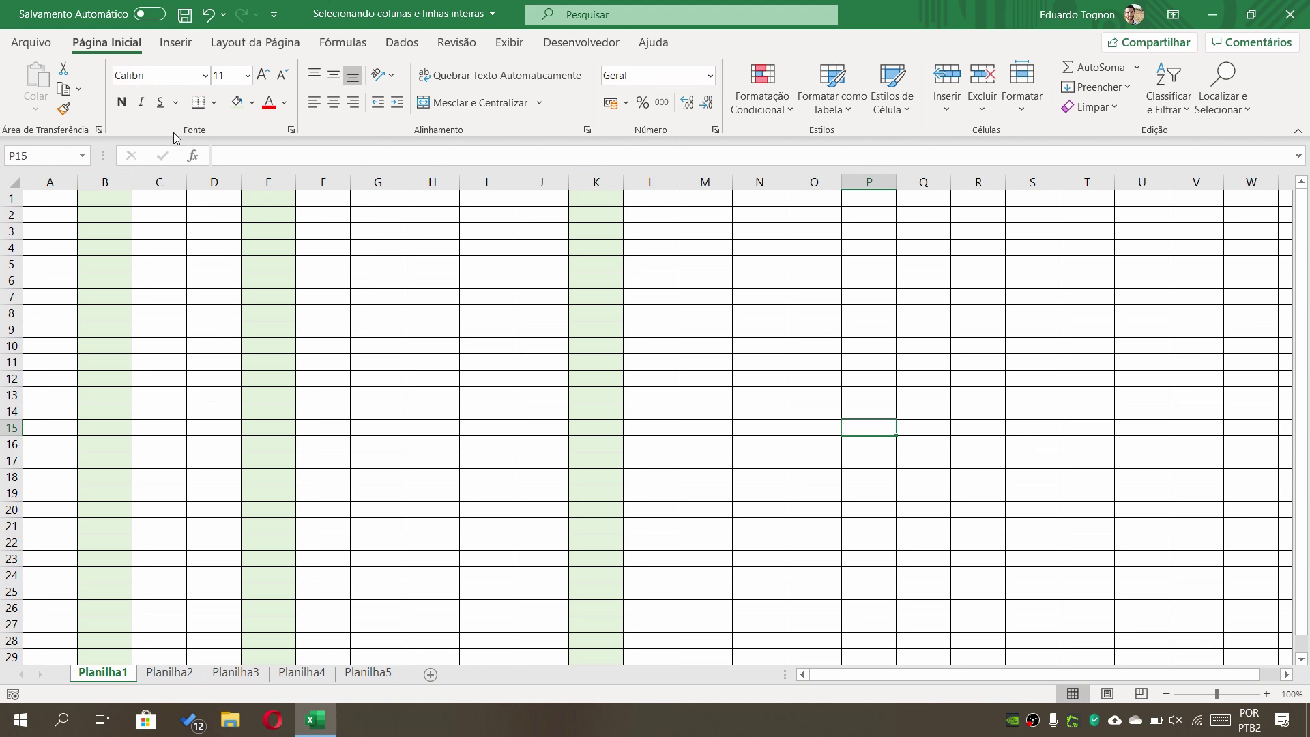
click(47, 156)
Enter 1:1;5:5;7:7 in the Name Box to select rows 1, 5 and 7.
text(1:1)
text(;)
text(5:)
text(5)
text(;7:7)
key(Return)
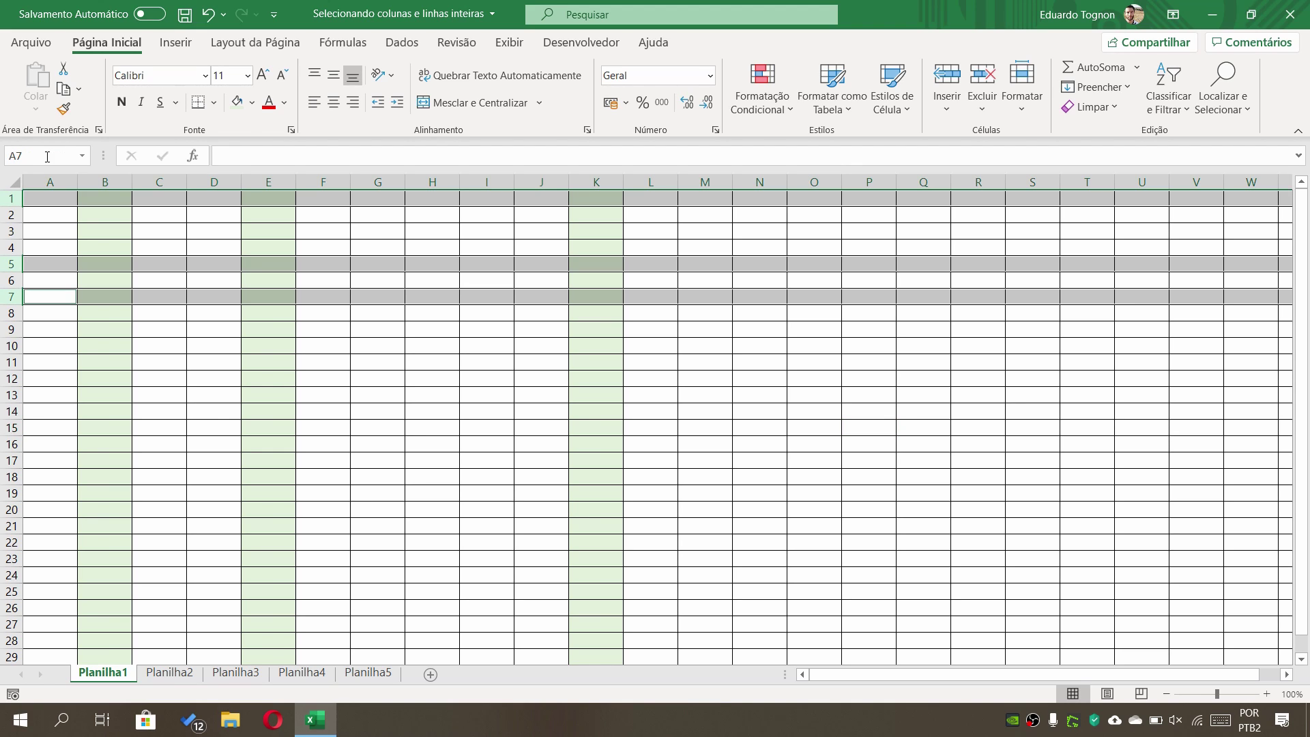
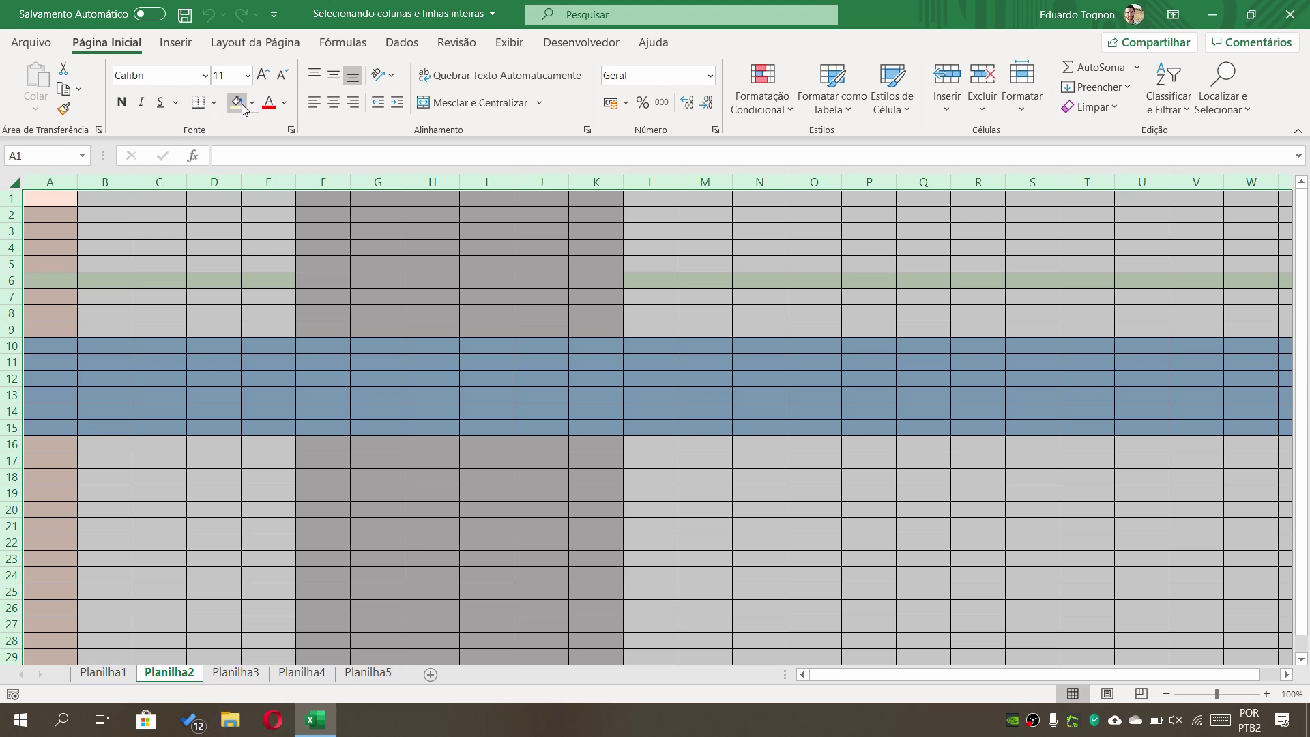
Remove every fill colour from the sheet with Fill Color > Sem Preenchimento.
click(252, 103)
click(299, 287)
click(227, 352)
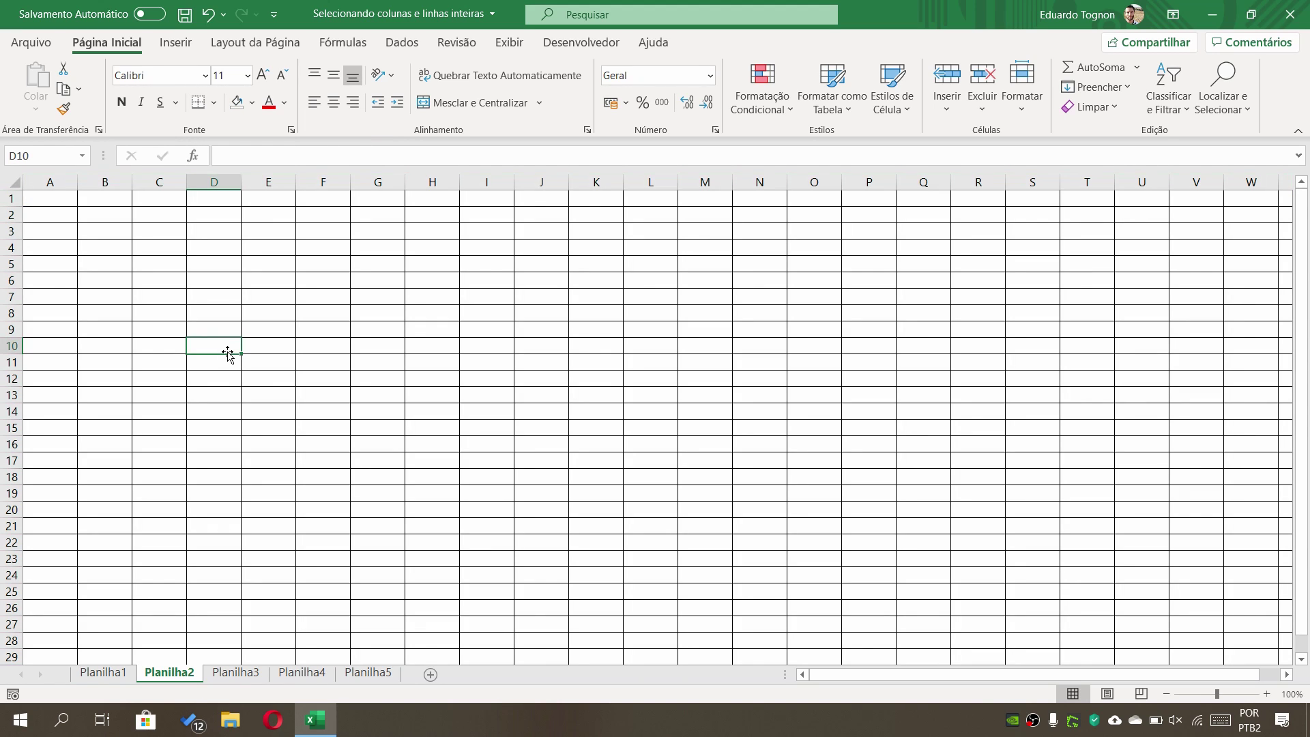
Test selecting columns B, F:I, M and P:S together from the Name Box, then deselect them.
click(37, 154)
text(B:)
text(B)
text(F:I)
text(M)
text(M)
text(;)
text(P)
text(:S)
key(Return)
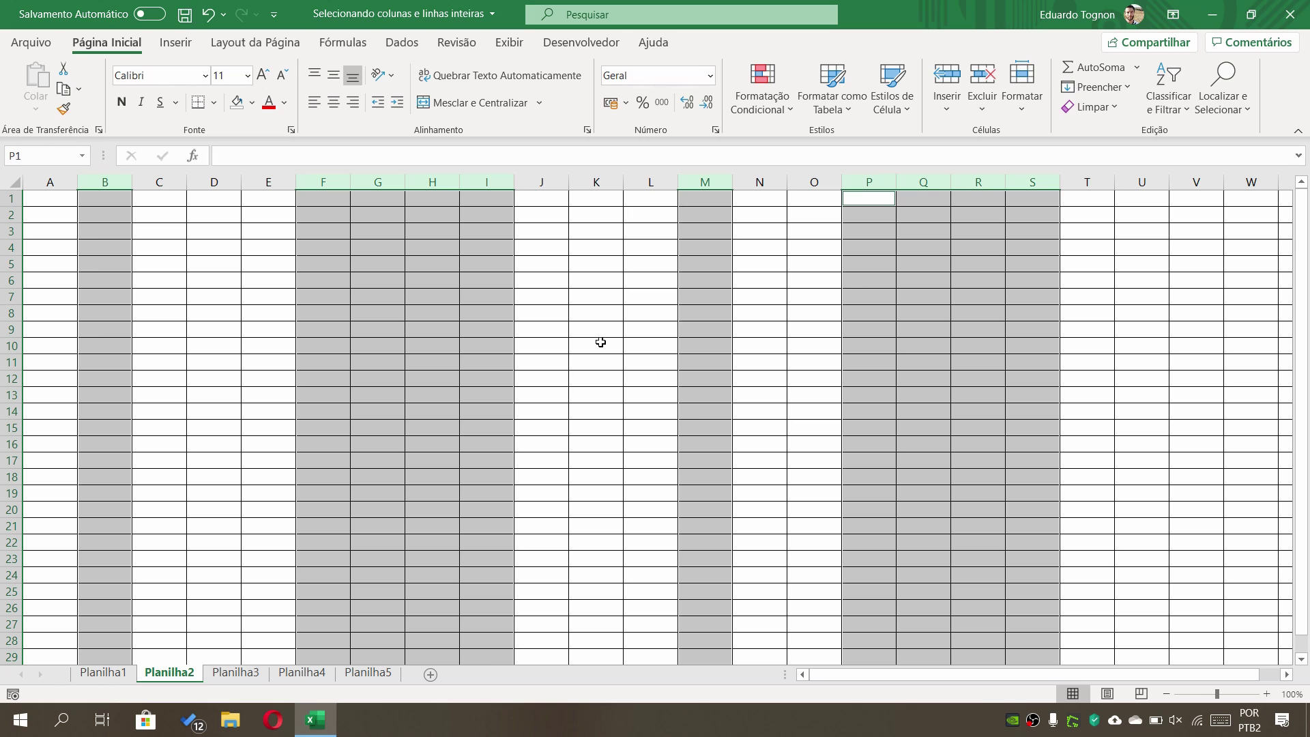
click(600, 342)
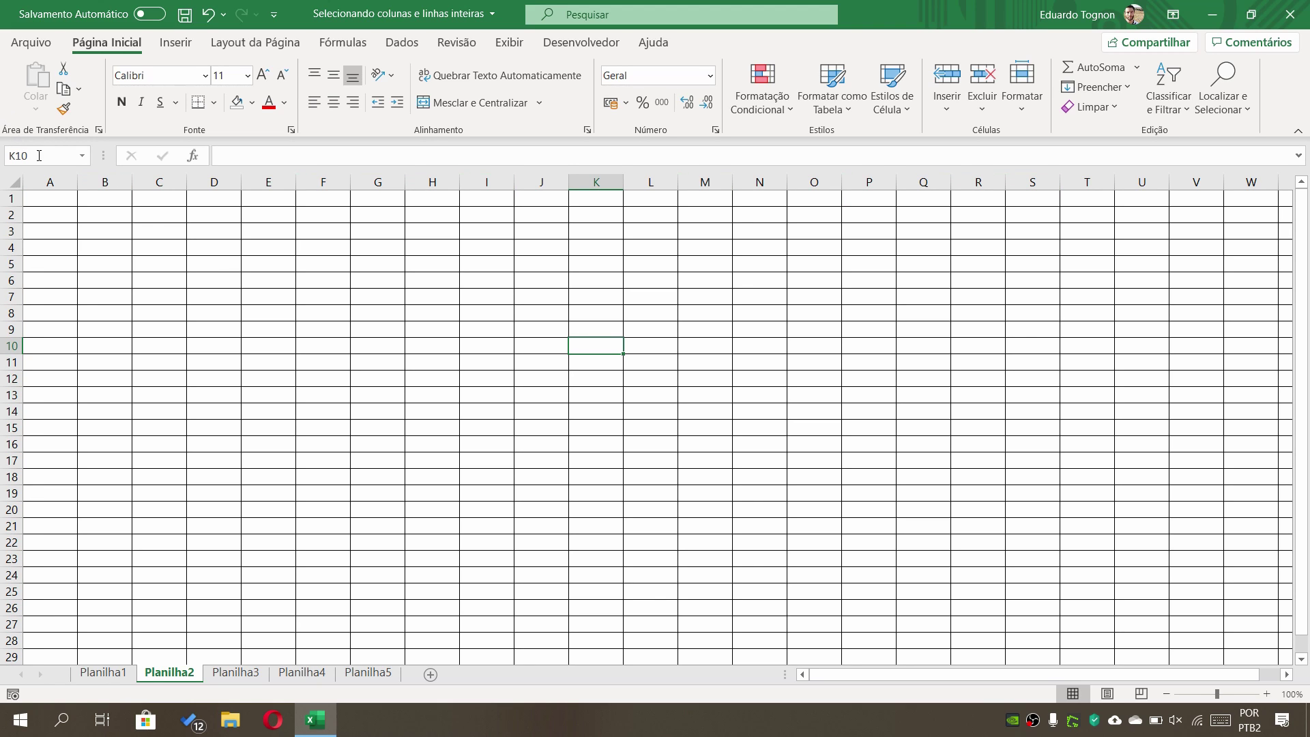
click(39, 156)
text(2:2)
text(5:10)
text(17)
text(17)
key(Return)
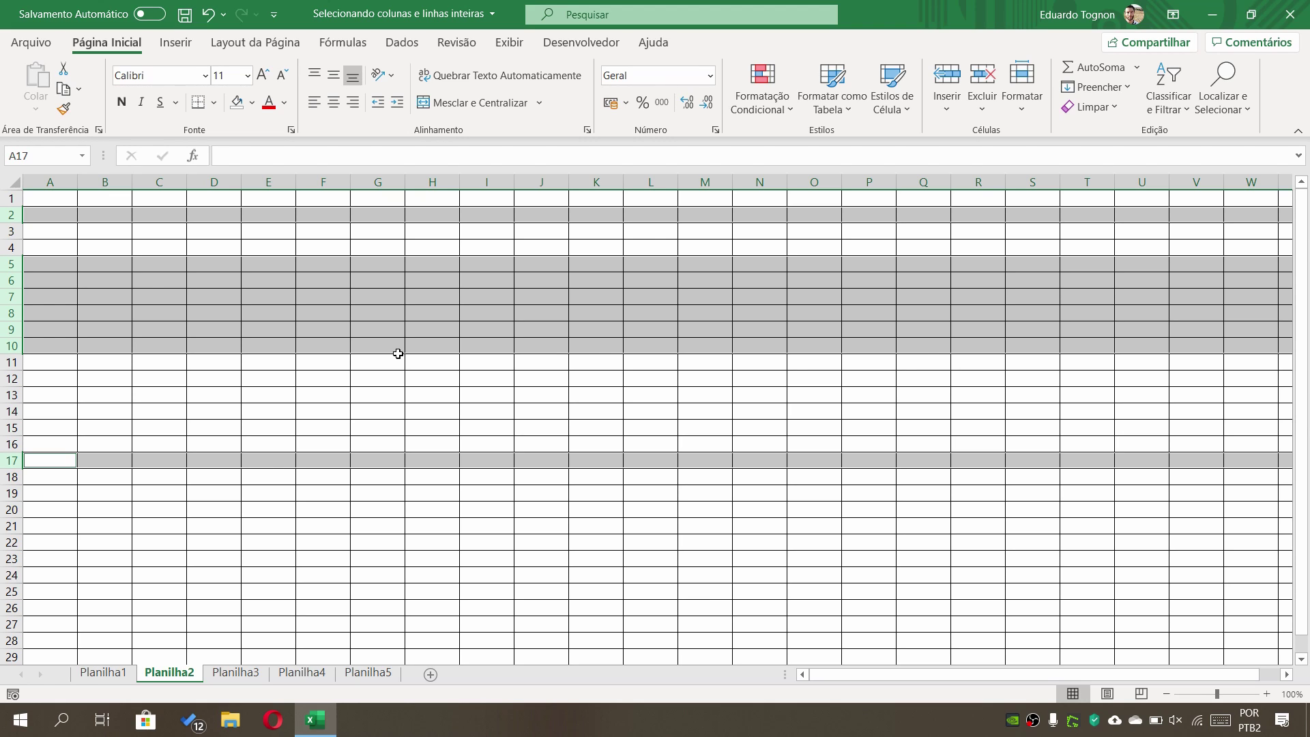
Enter A:A;C:F;K:K;2:2;7:7;10:16;T1;R8;V1:V9 in the Name Box to select them all.
click(413, 410)
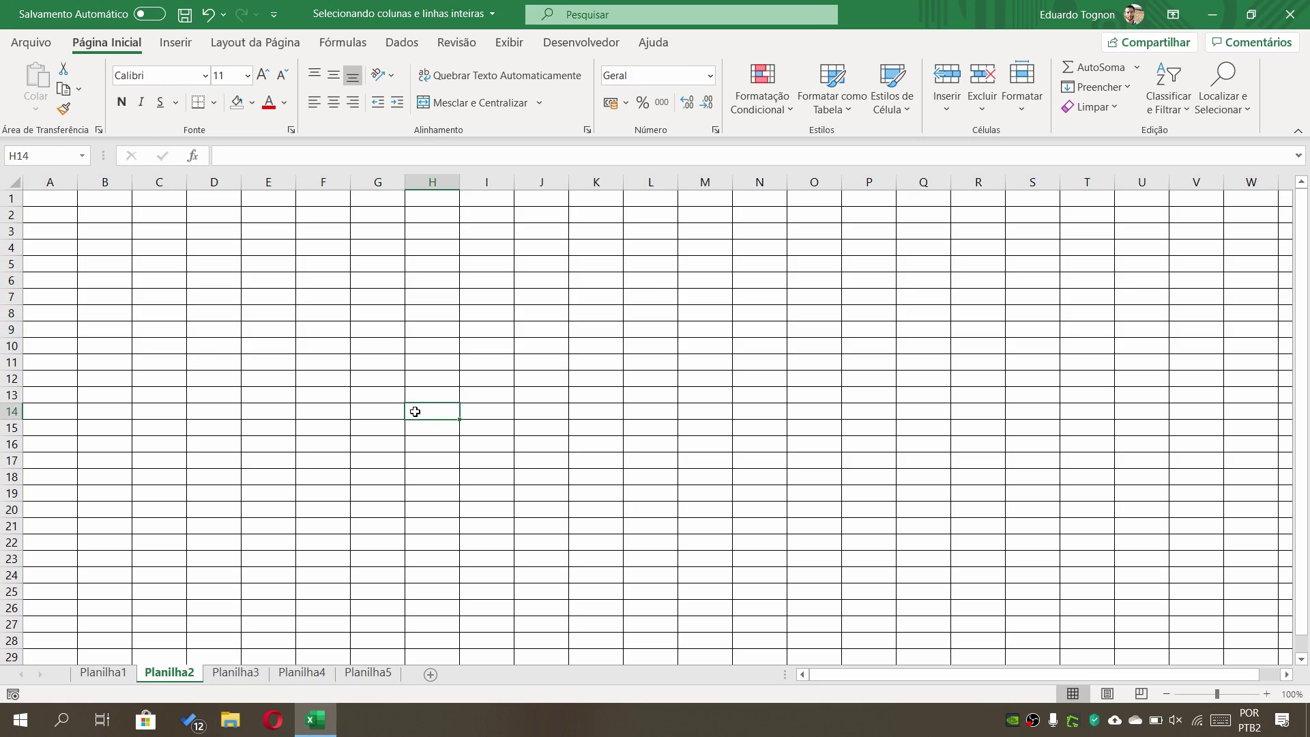
click(35, 155)
text(A)
text(:A;)
text(C:)
text(F;)
text(K)
text(:K)
text(2)
text(:)
text(2;)
text(7:7)
text(;)
text(10:16)
text(;)
text(T)
text(1)
text(;)
text(R8)
text(;)
text(V)
text(1)
text(:)
text(V9)
key(Return)
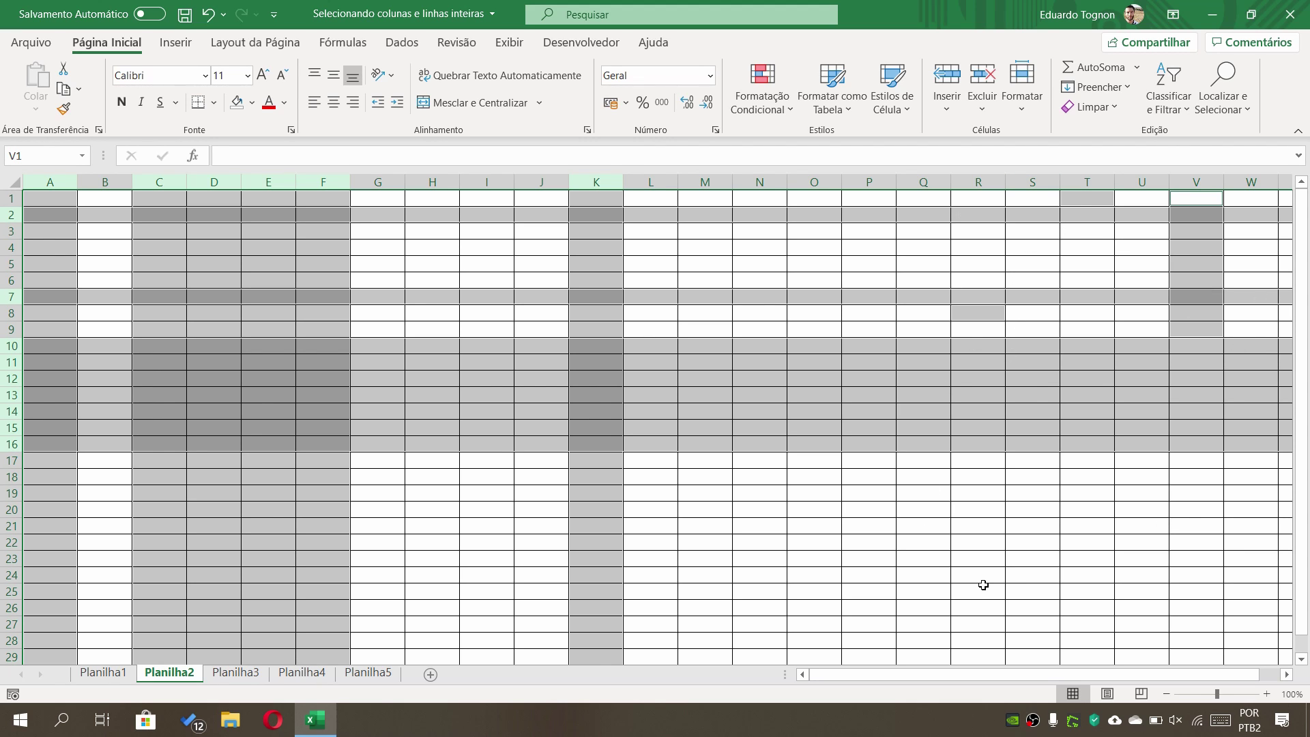
Give the selected ranges a light gold fill, 12-point font and centred alignment.
click(252, 103)
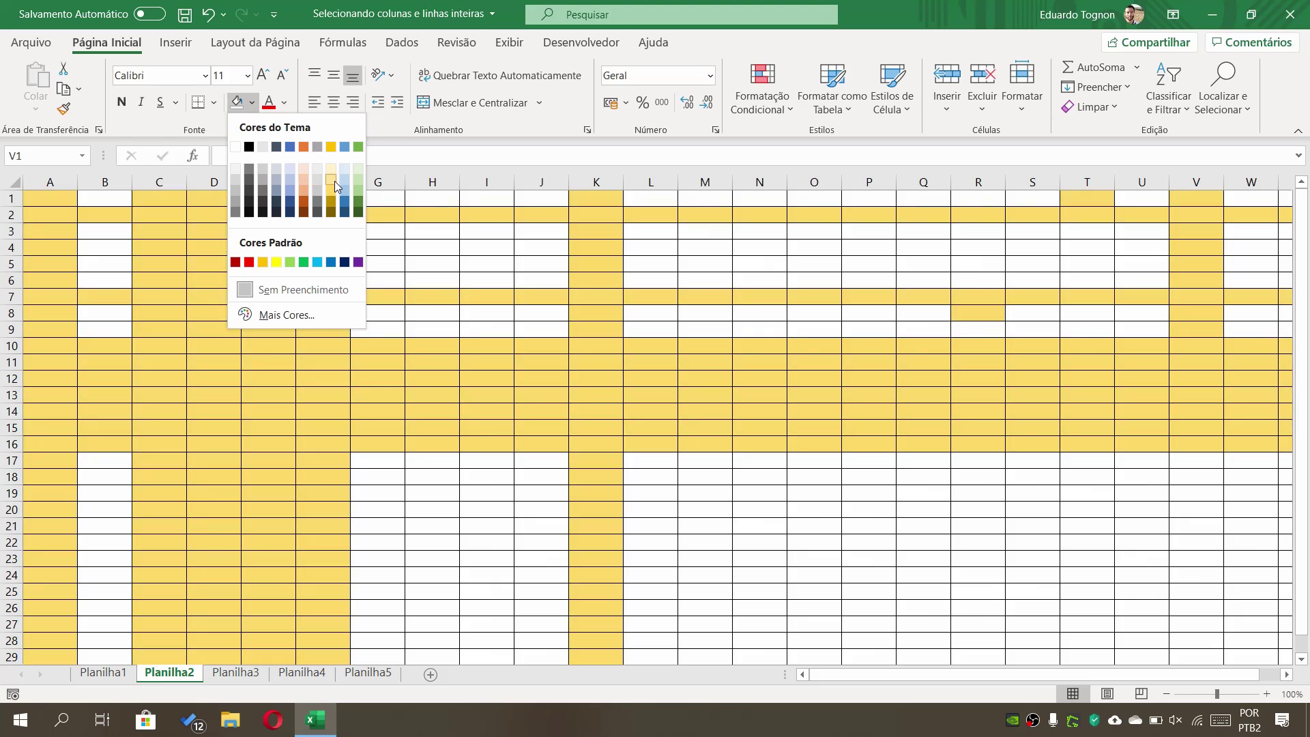
click(334, 179)
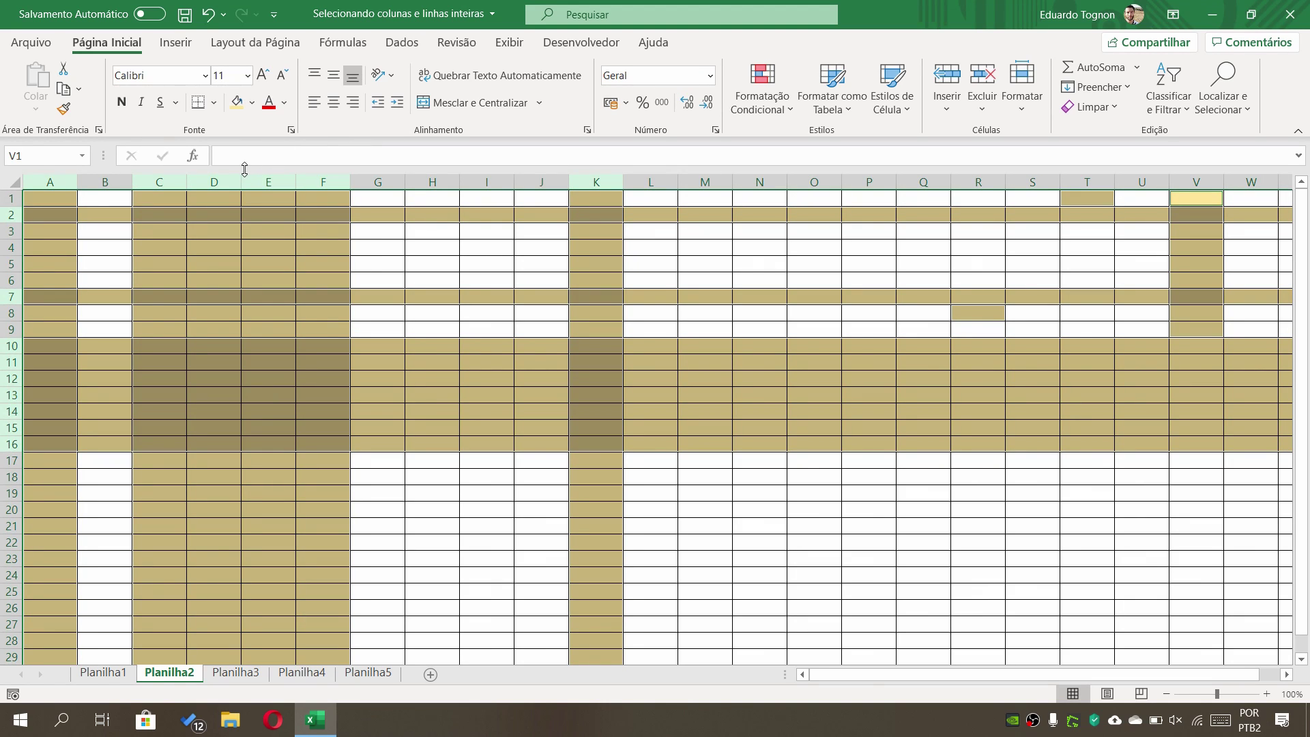
click(265, 75)
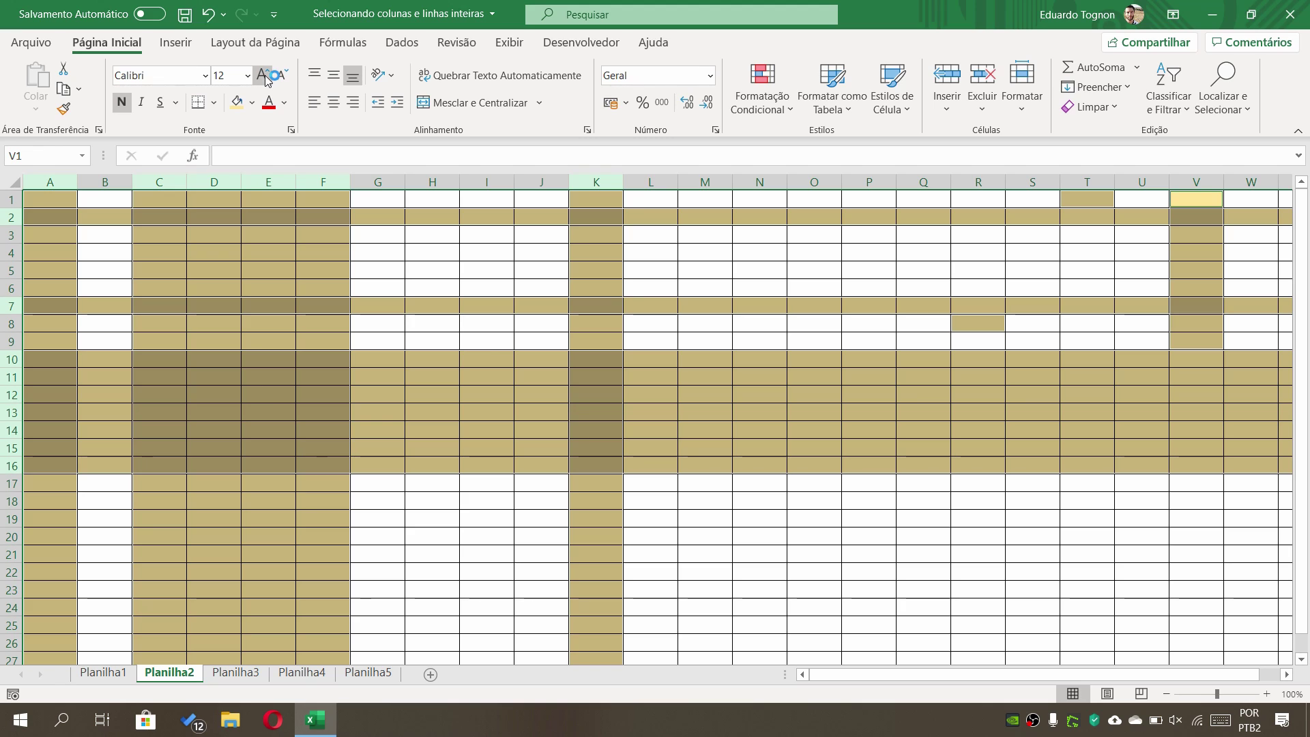
click(331, 102)
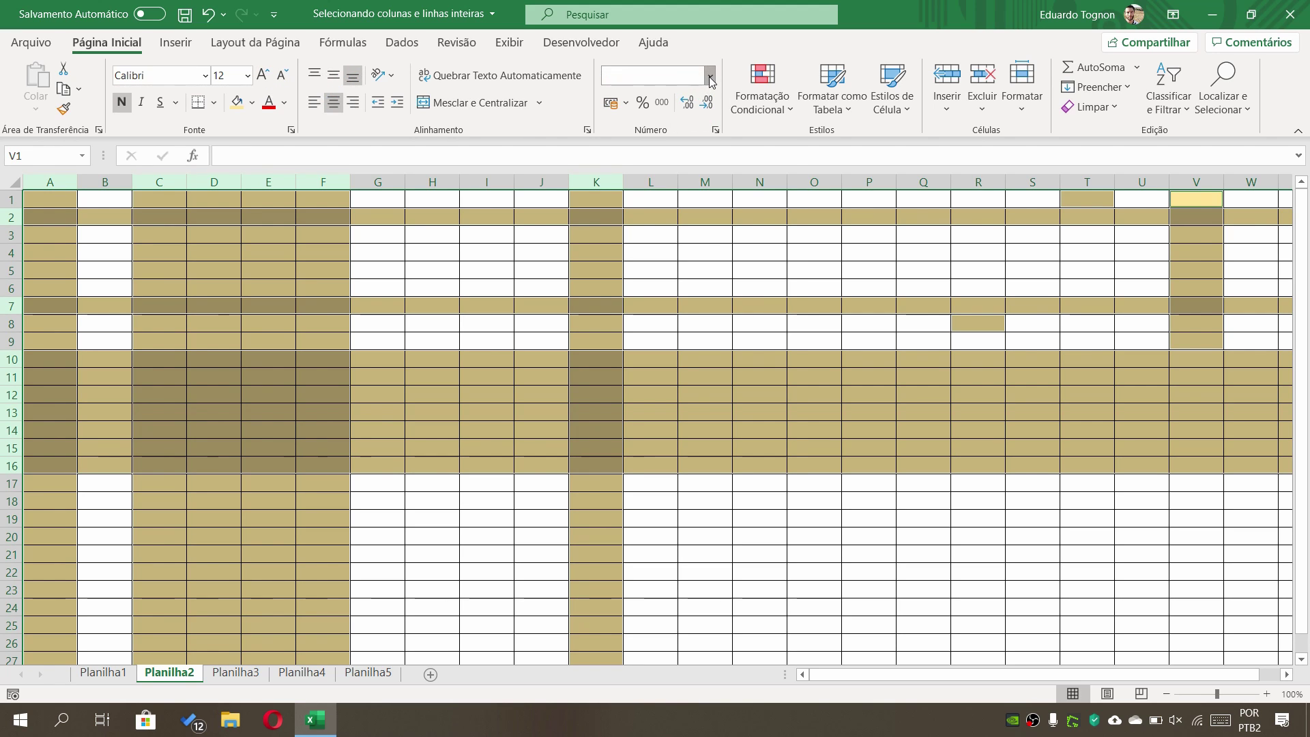
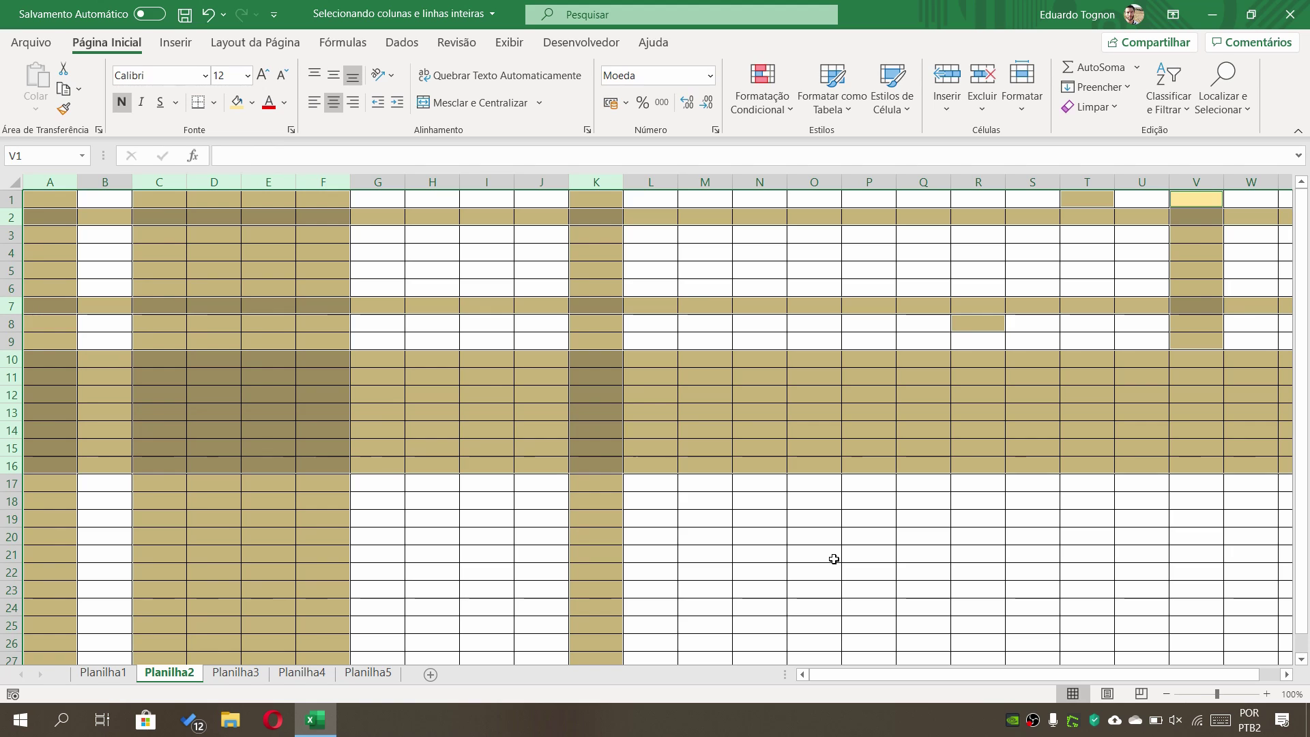
Clear the multi-range selection and switch to the Planilha5 sheet with the A–F data table.
click(871, 560)
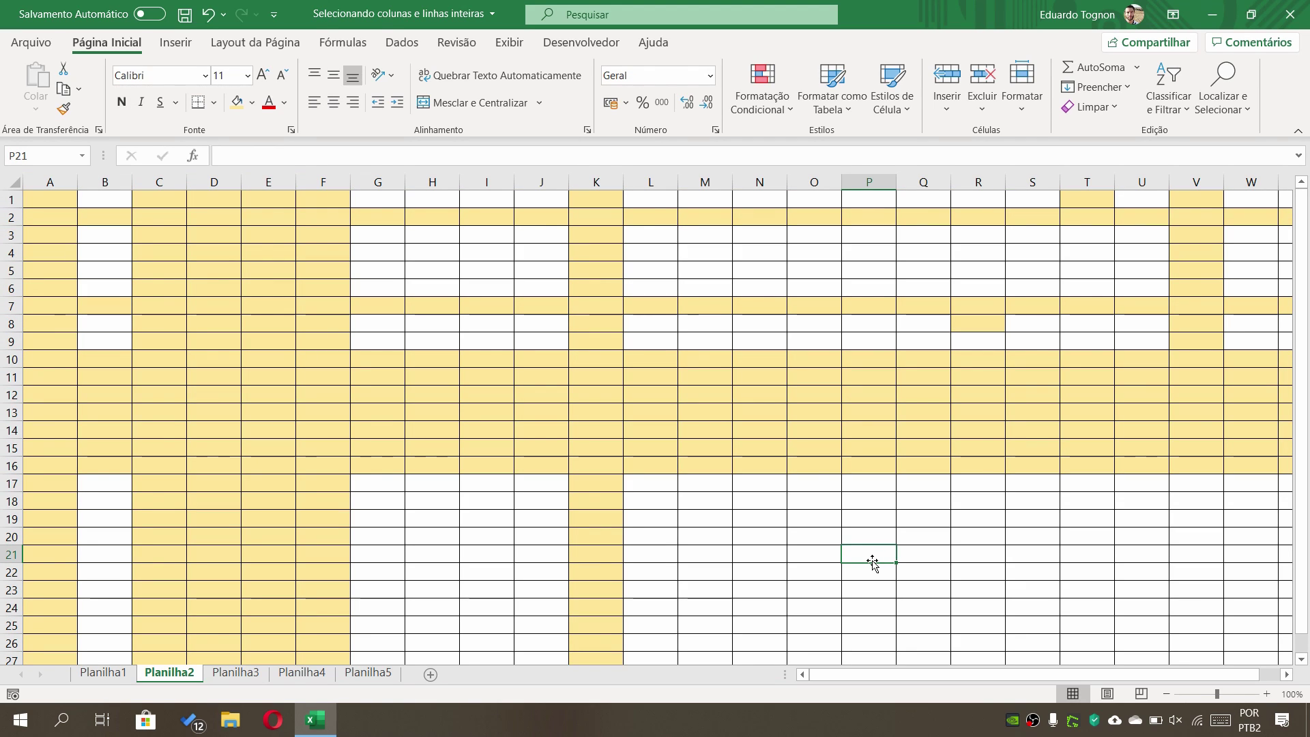
click(374, 673)
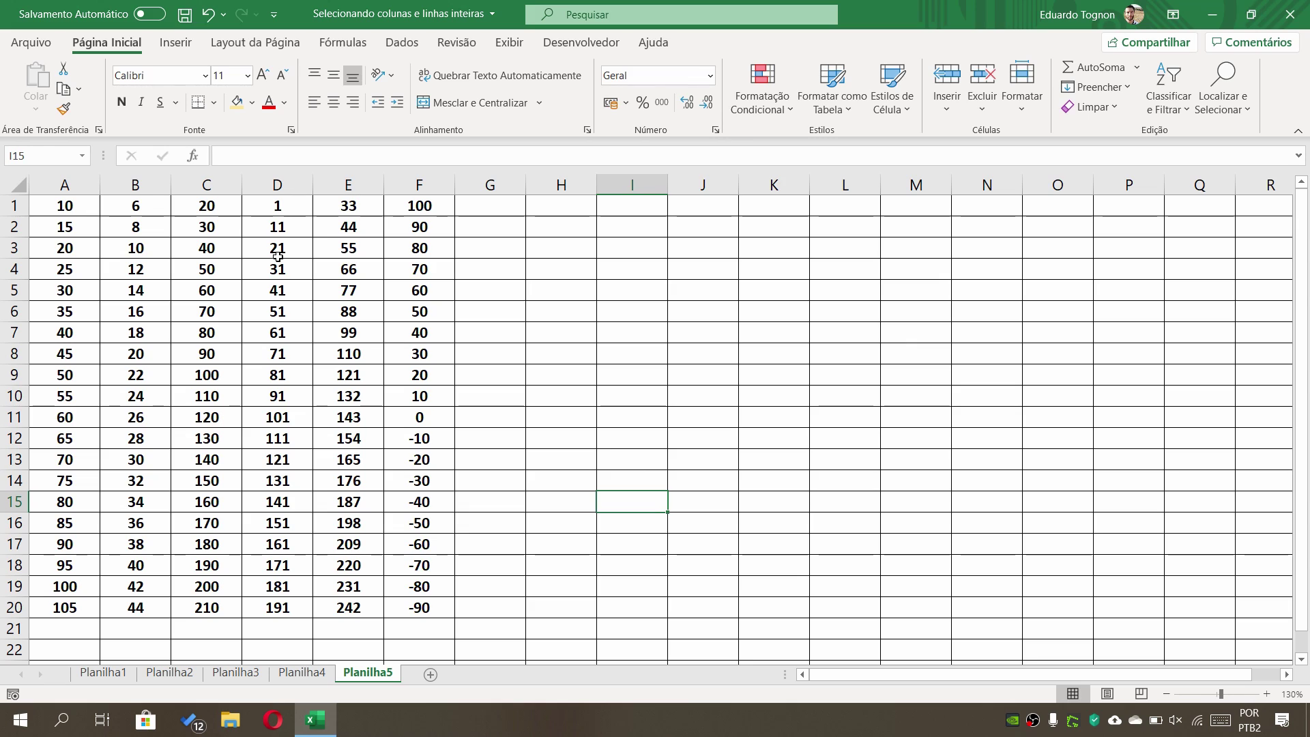
Enter =SOMA(E:E) in H1 to total the whole column E, giving 2750.
click(572, 206)
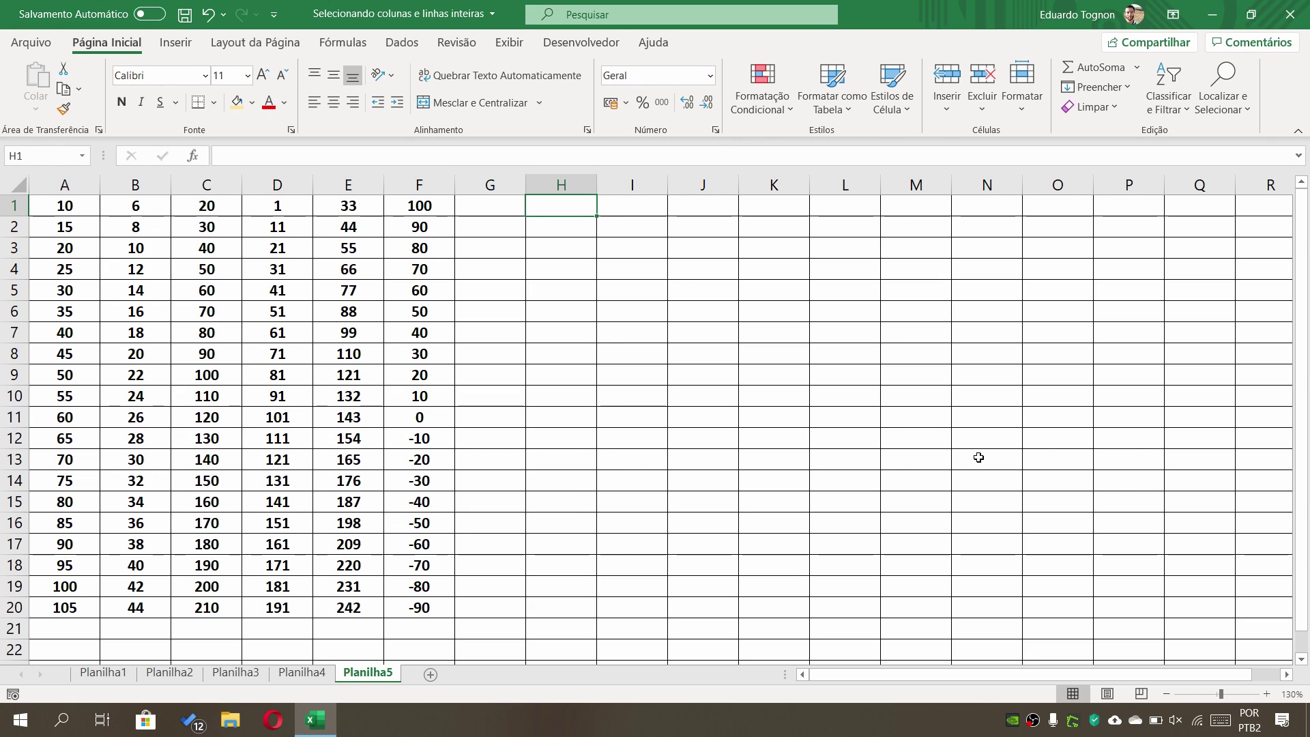
text(=SOMA)
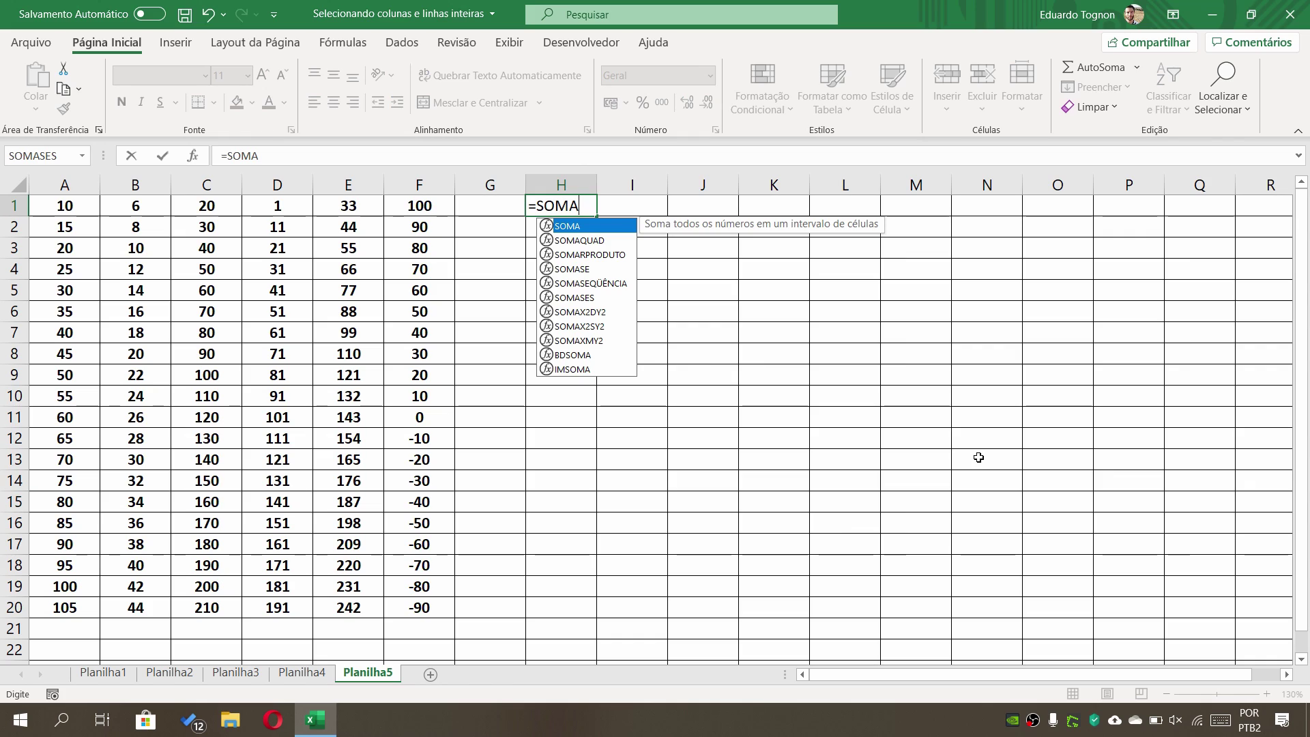
text(()
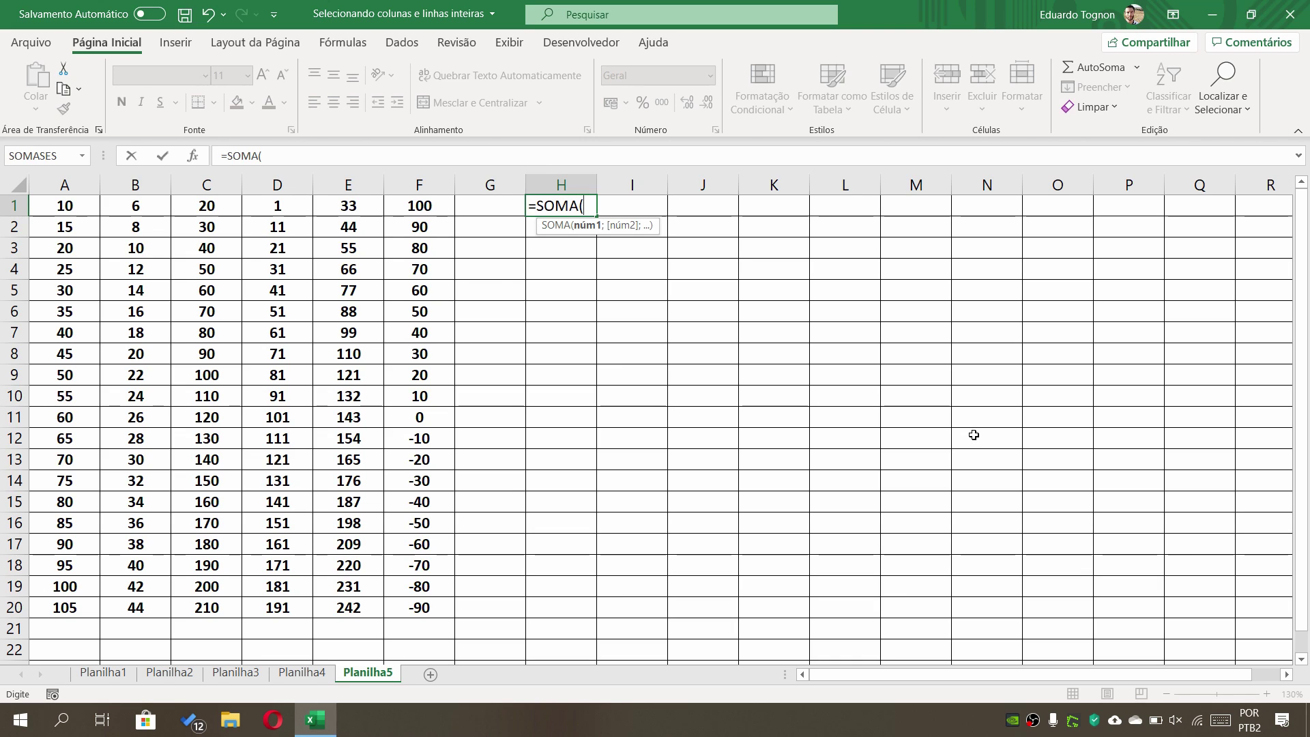
click(354, 182)
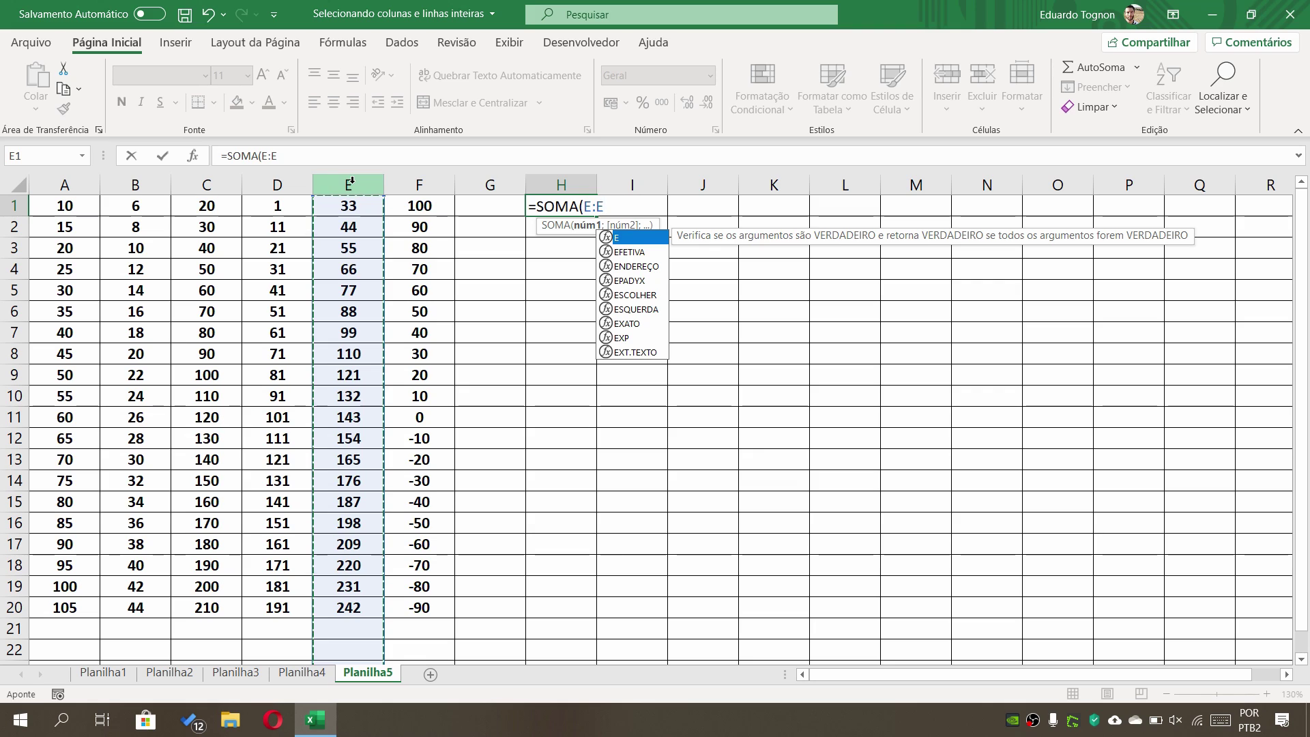
text())
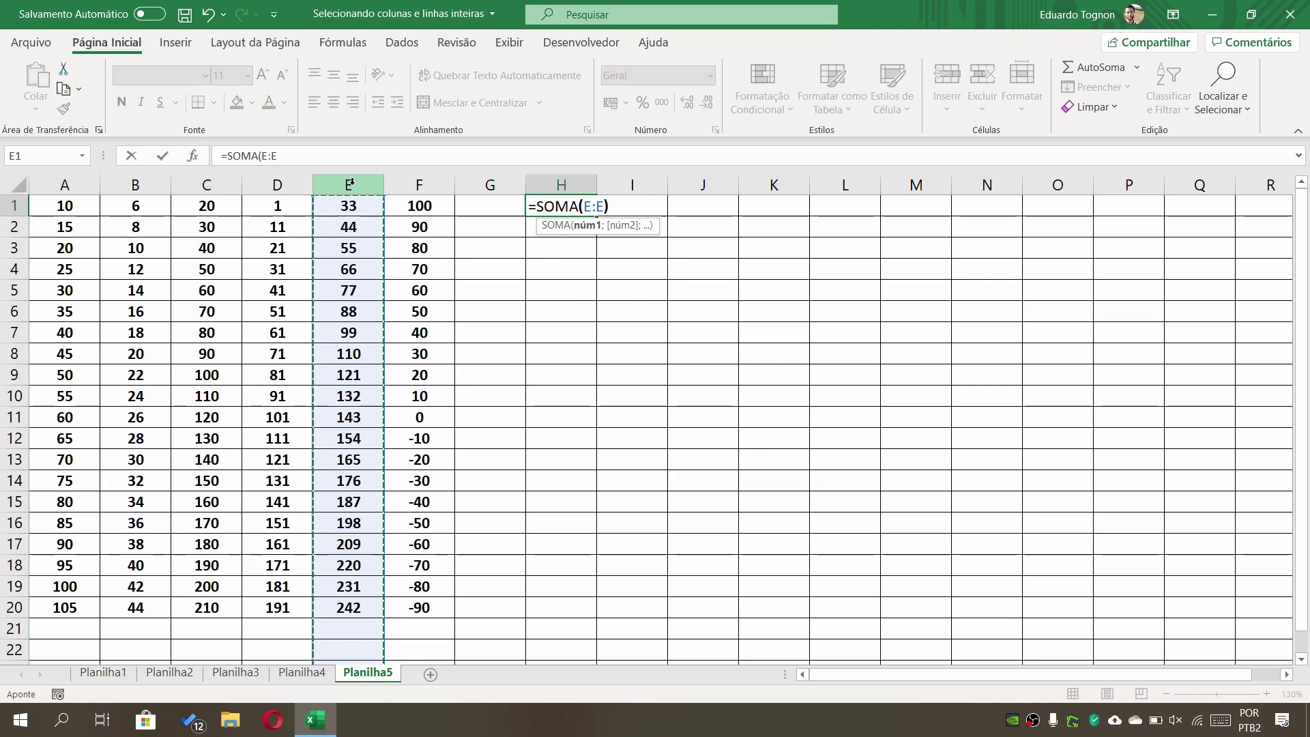
key(Return)
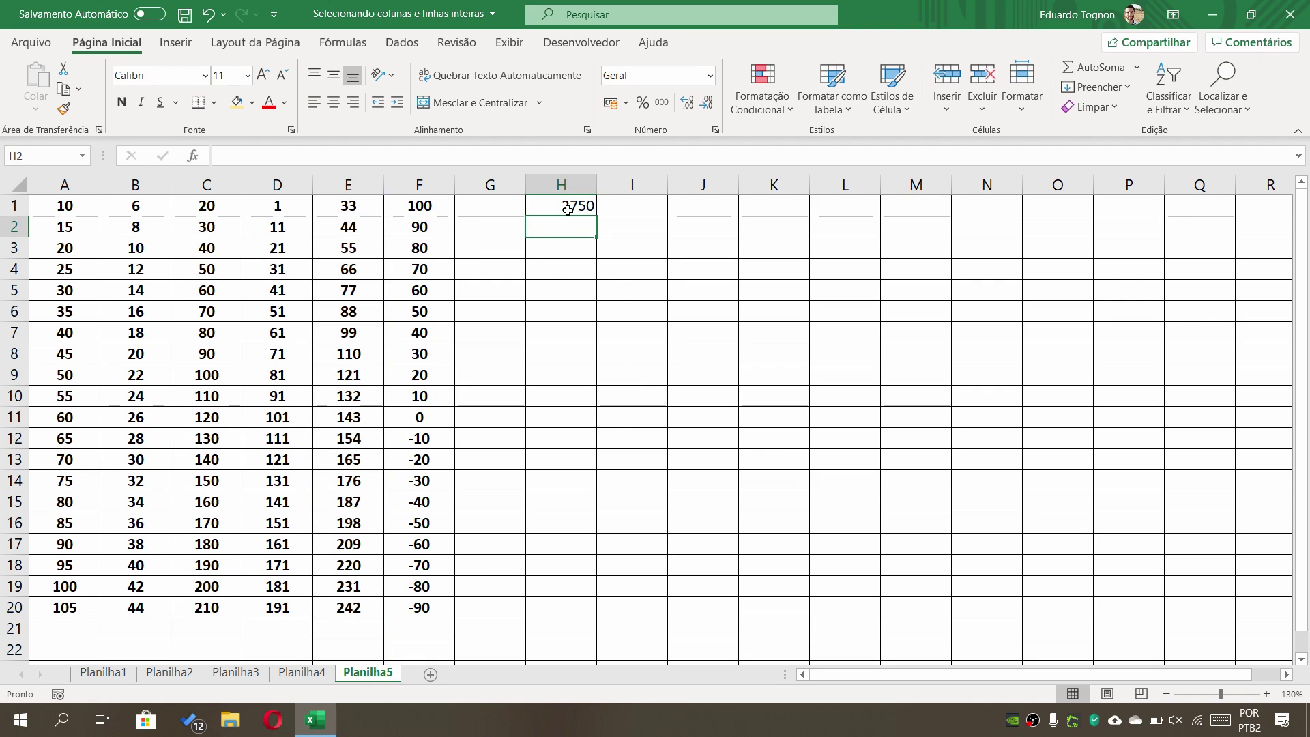
Enter the value 100 in empty cell E26 below the column E data.
click(567, 208)
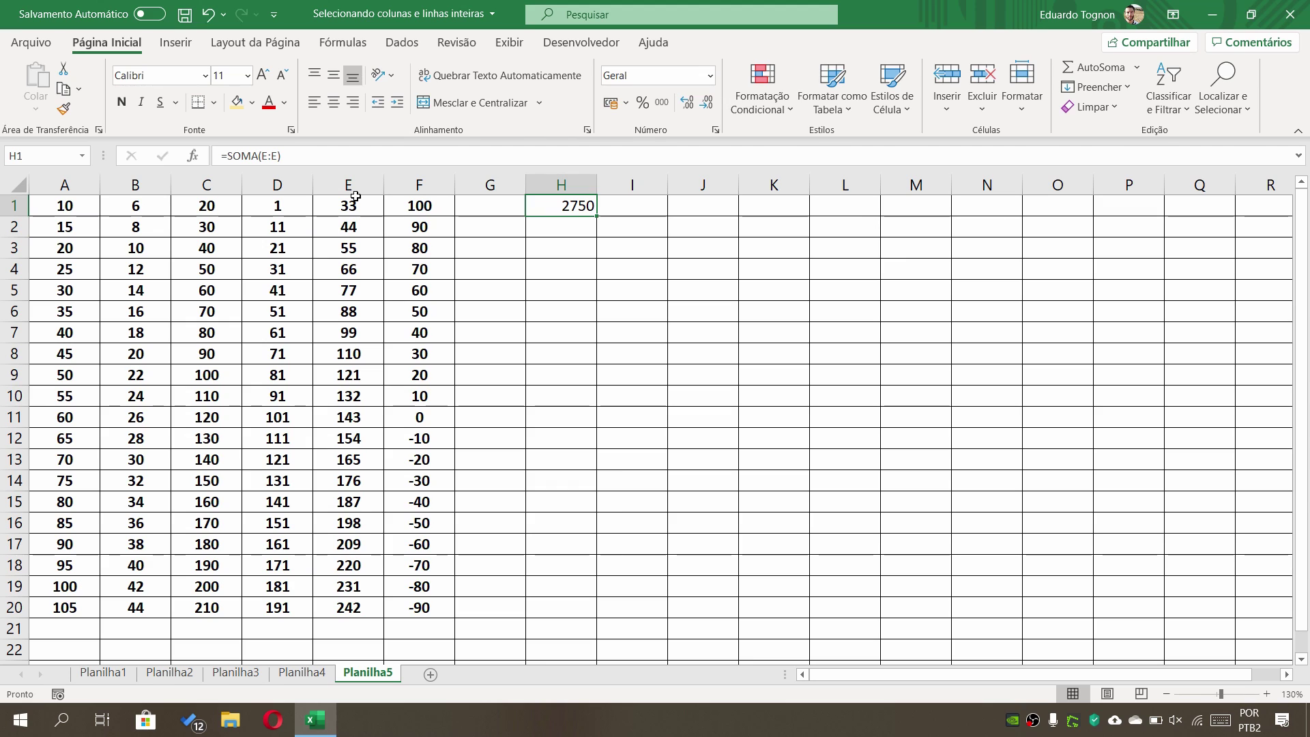
scroll(354, 419, down, 3)
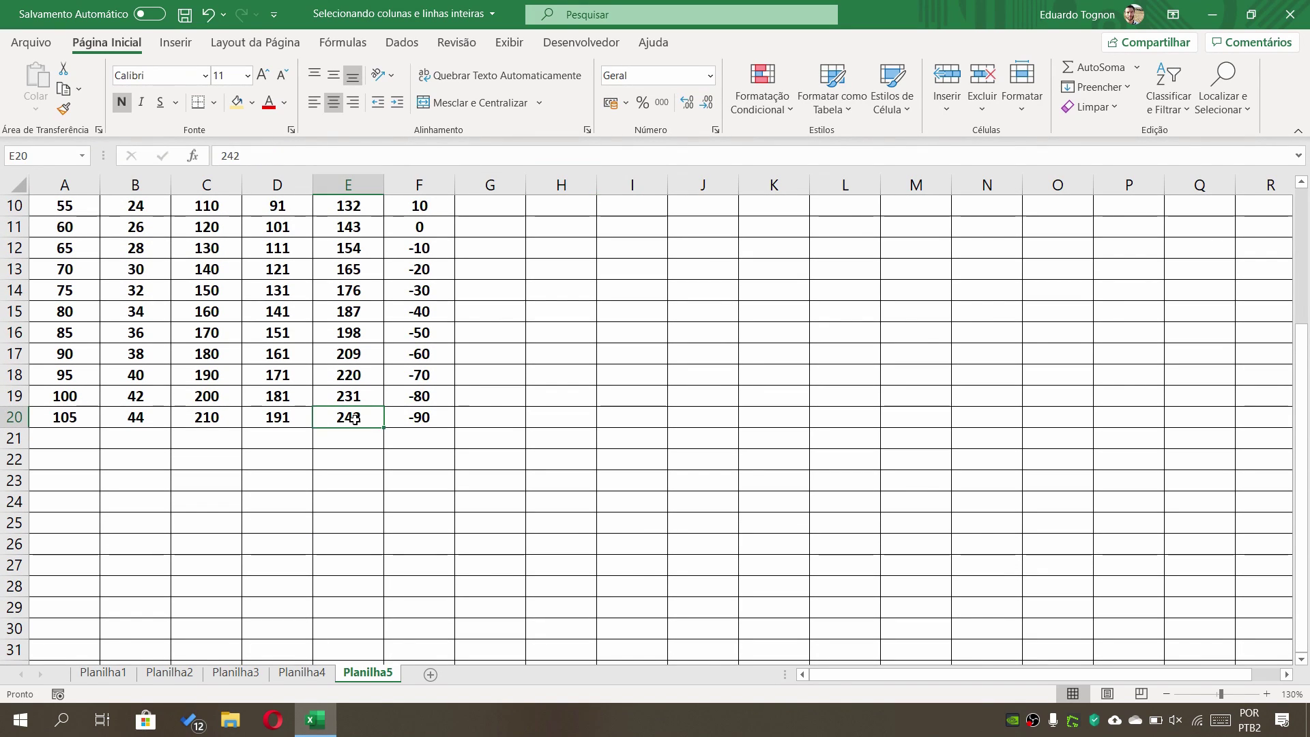
click(355, 419)
click(347, 540)
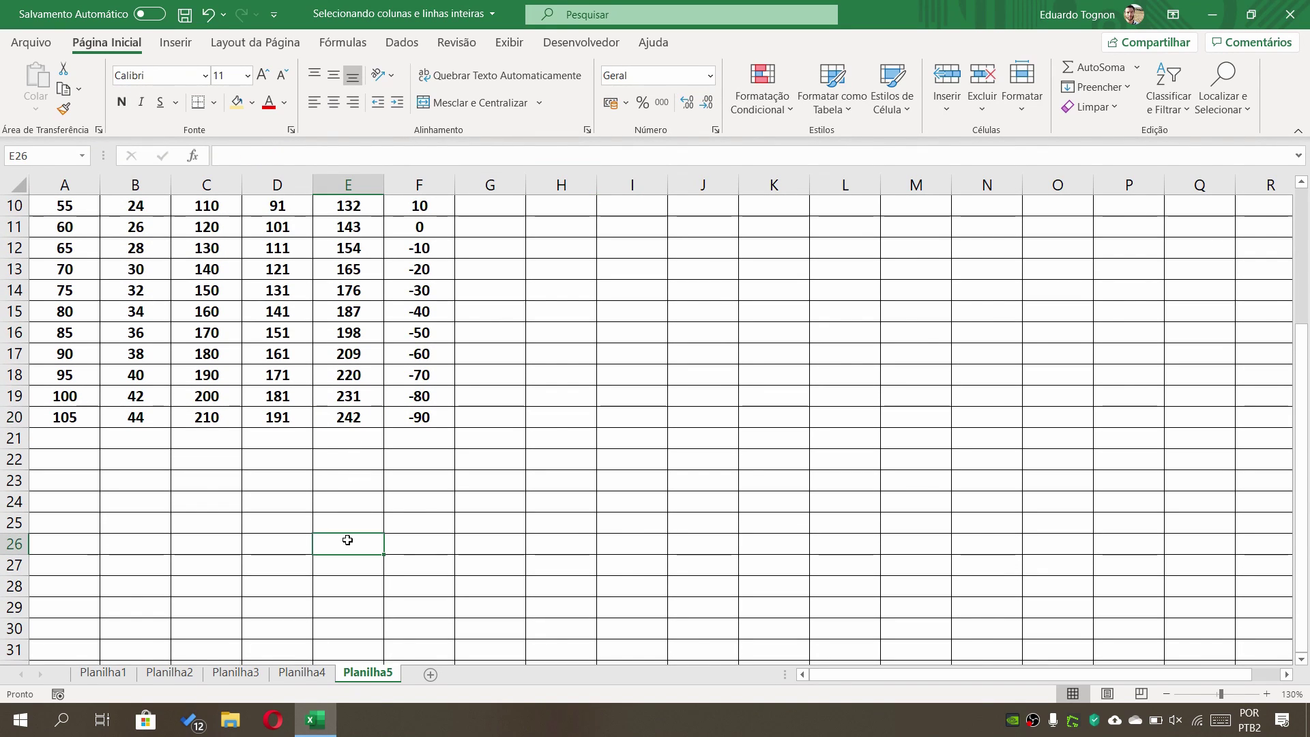
text(100)
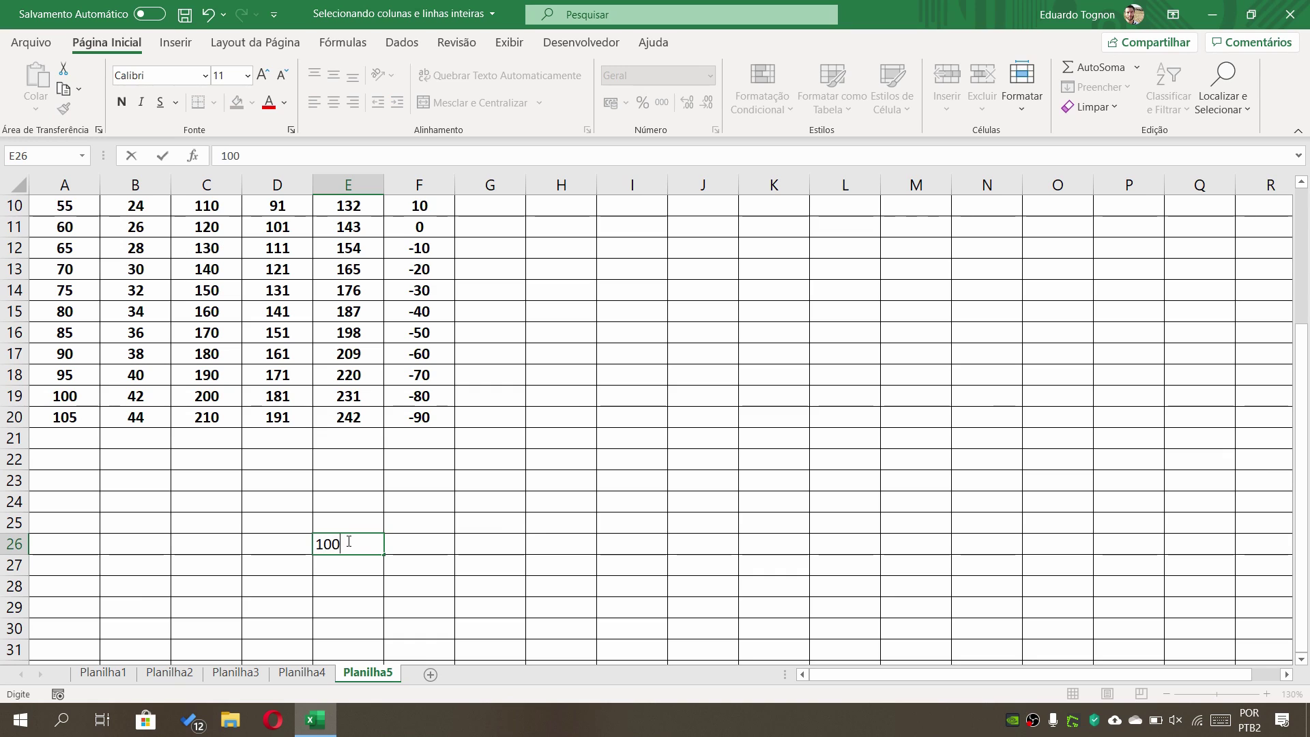
key(Return)
Verify the =SOMA(E:E) total in H1 has risen to 2850, then reselect H1.
scroll(375, 501, up, 3)
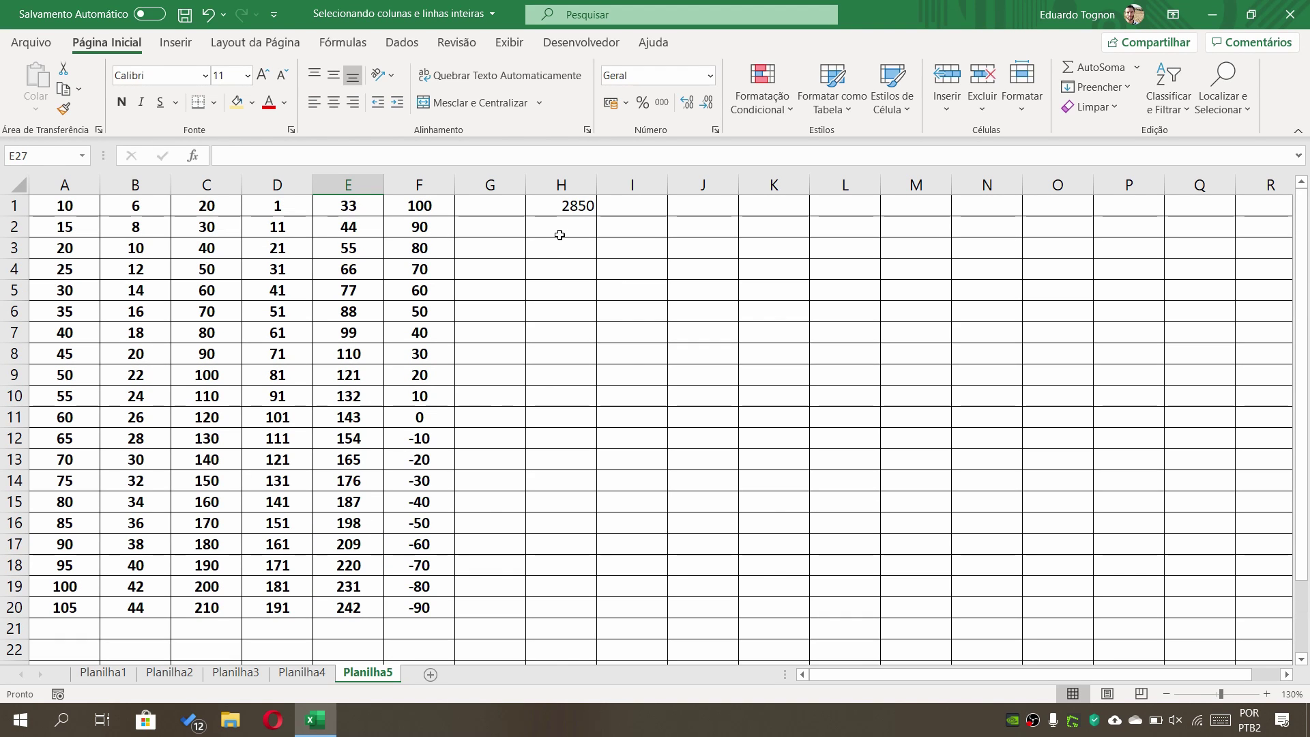
click(558, 209)
scroll(539, 287, down, 4)
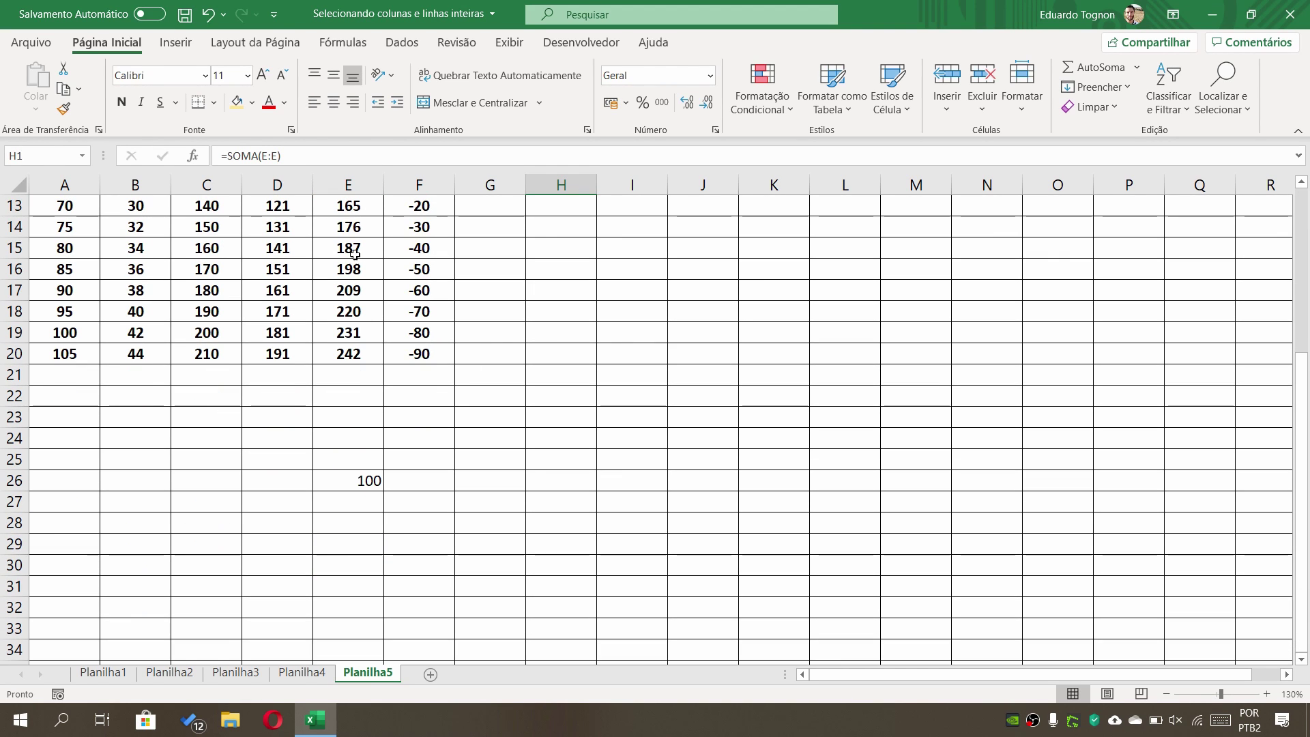
click(349, 185)
click(372, 375)
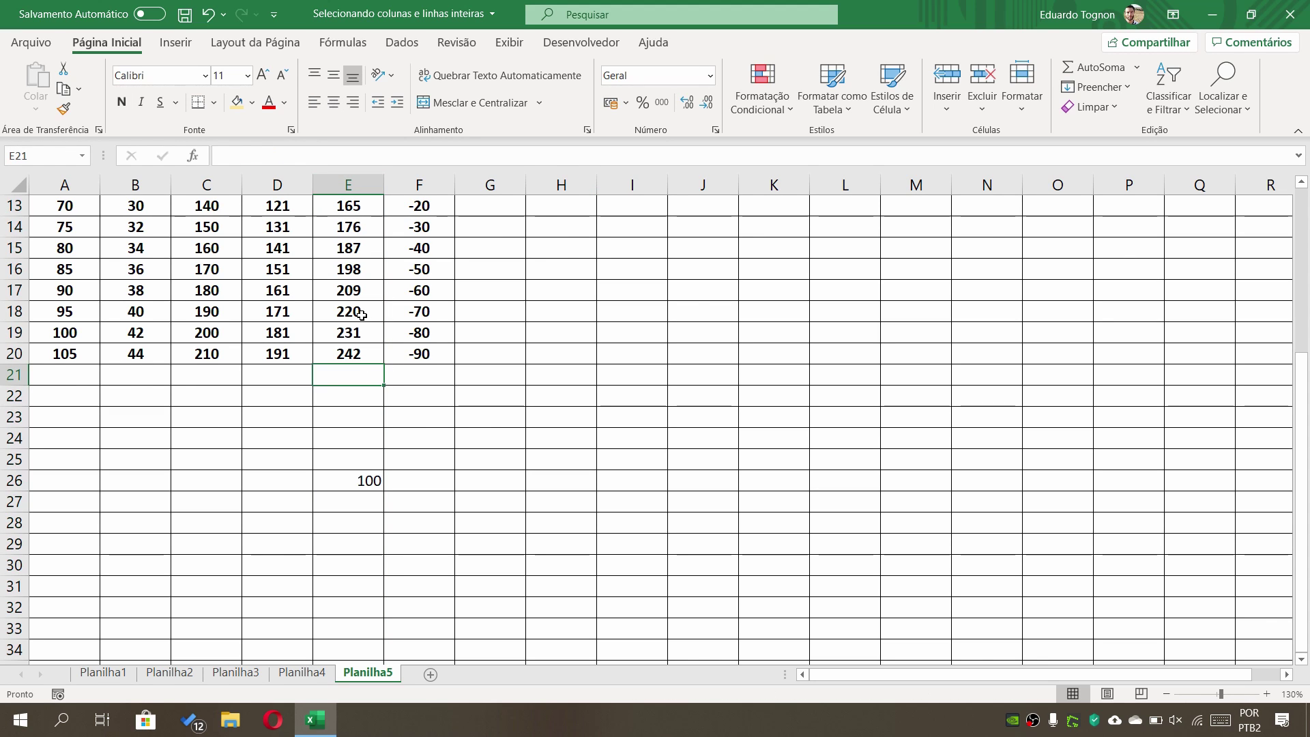
scroll(362, 314, up, 4)
scroll(355, 212, down, 7)
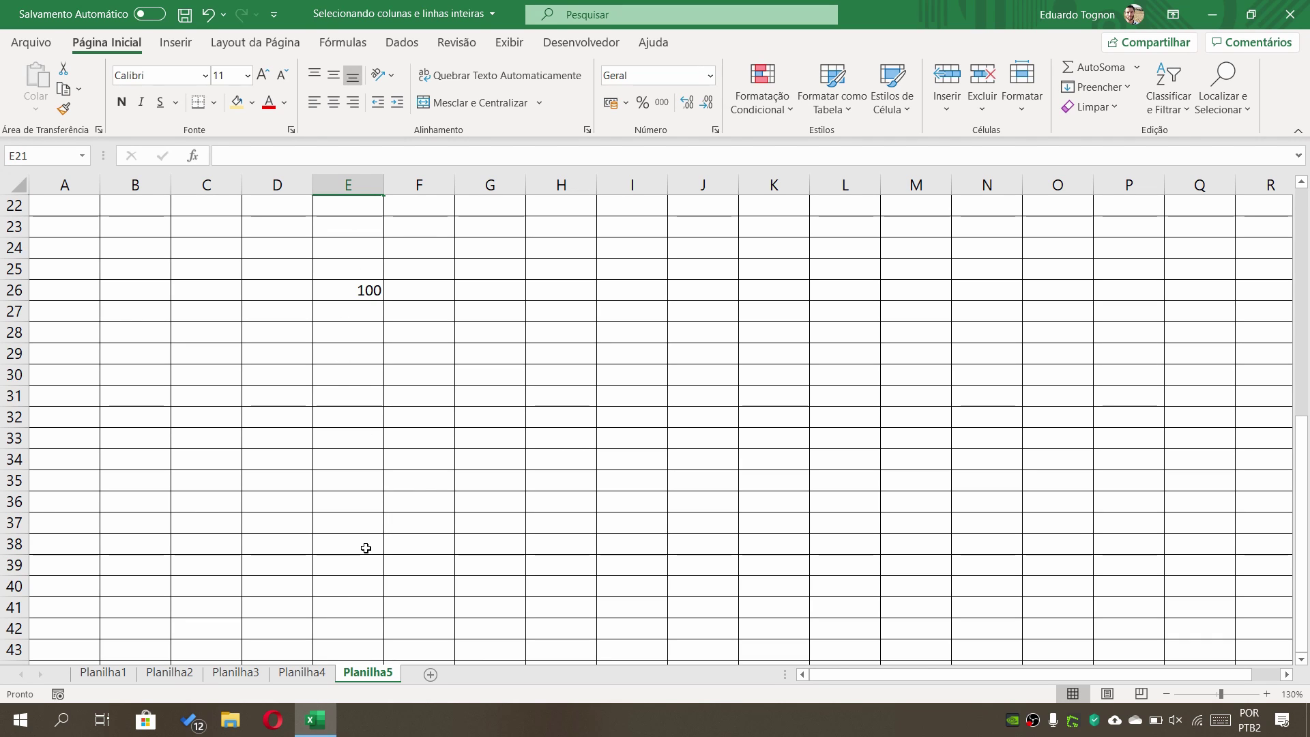
scroll(341, 396, up, 7)
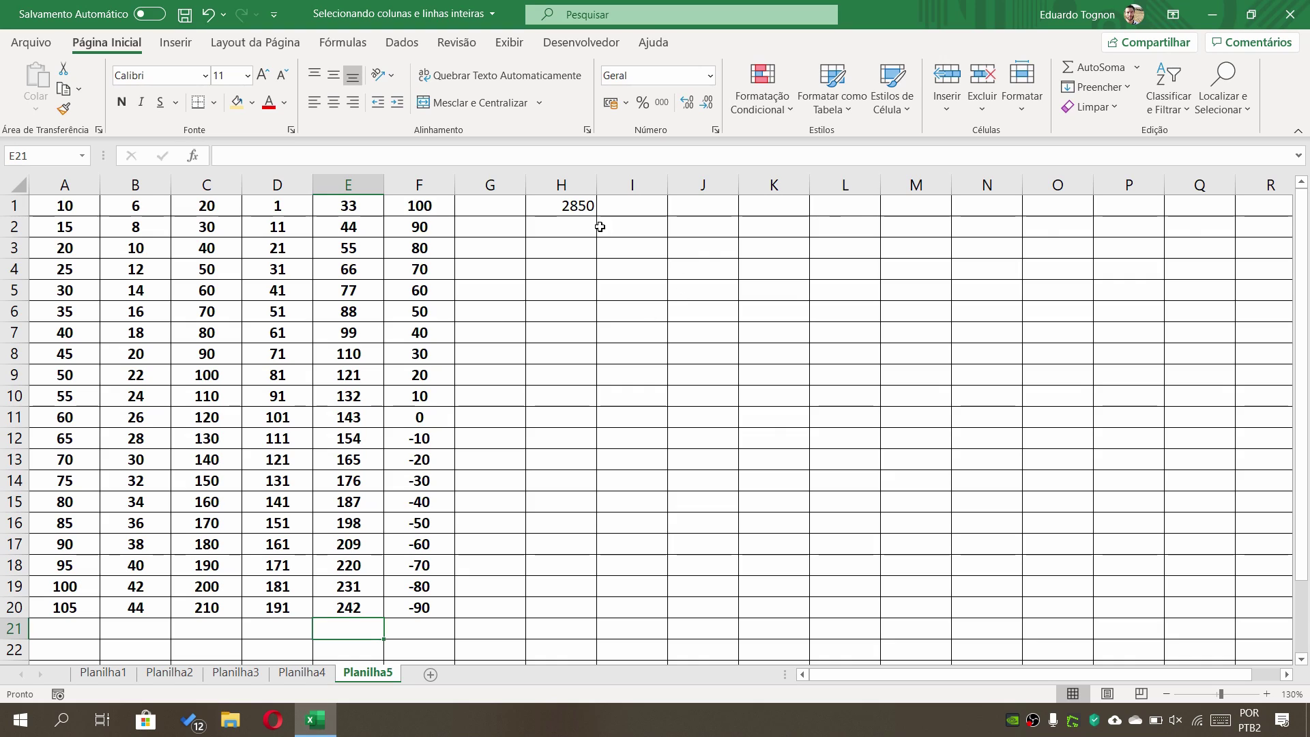
click(576, 205)
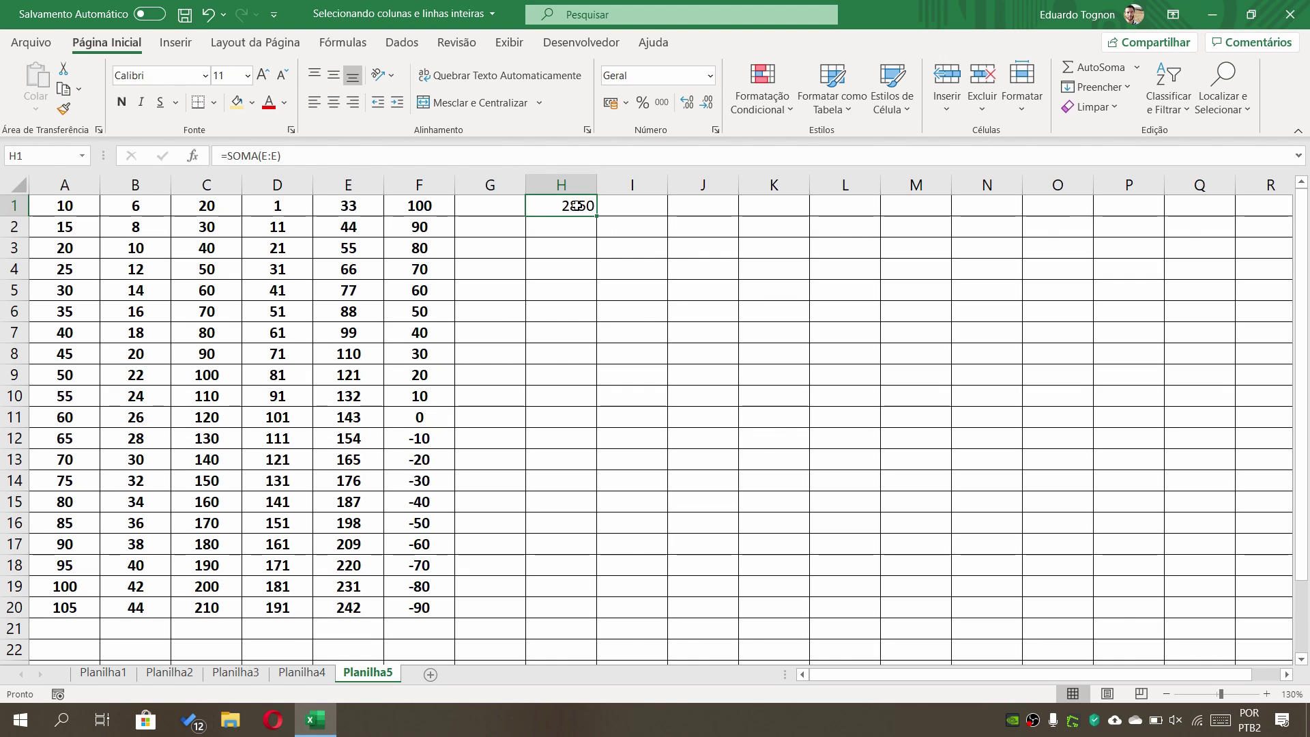
Rewrite H1 as =SOMA(8:8) to sum all of row 8, giving 366.
text(=SO)
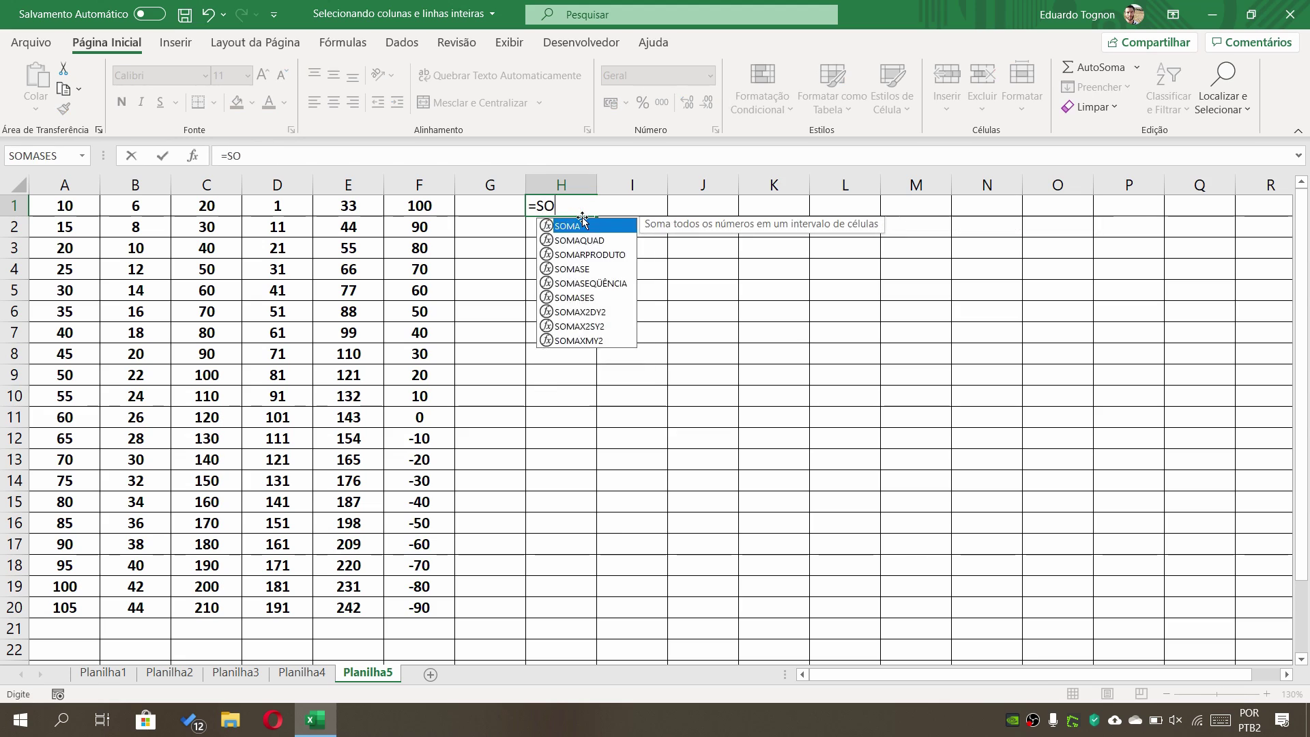
text(MA()
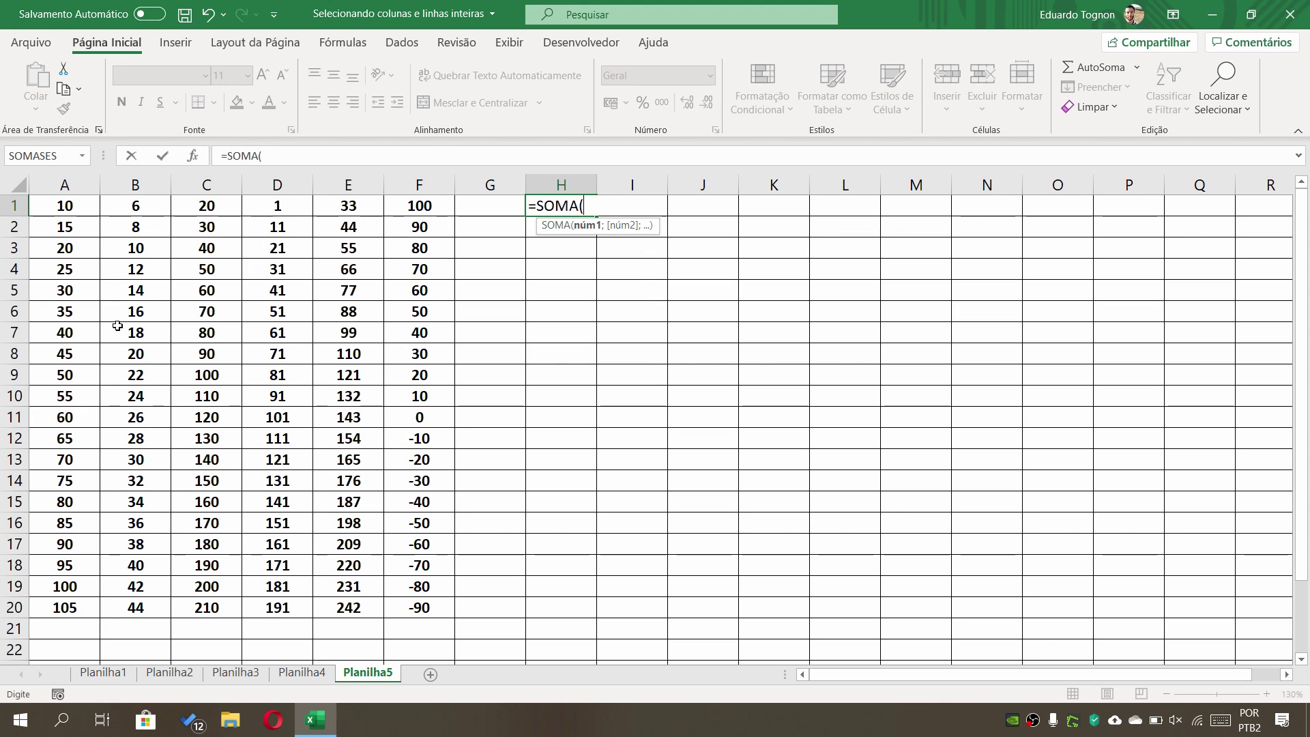
click(3, 353)
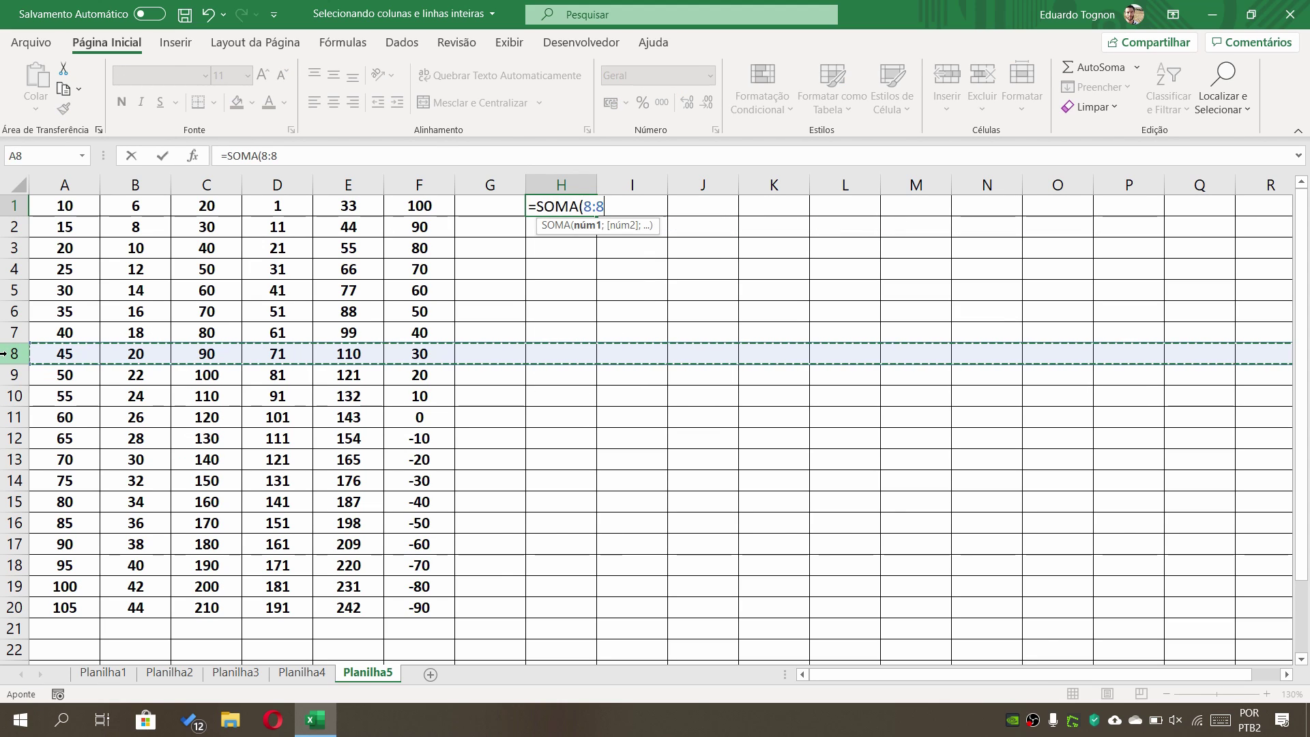
key(ctrl+Return)
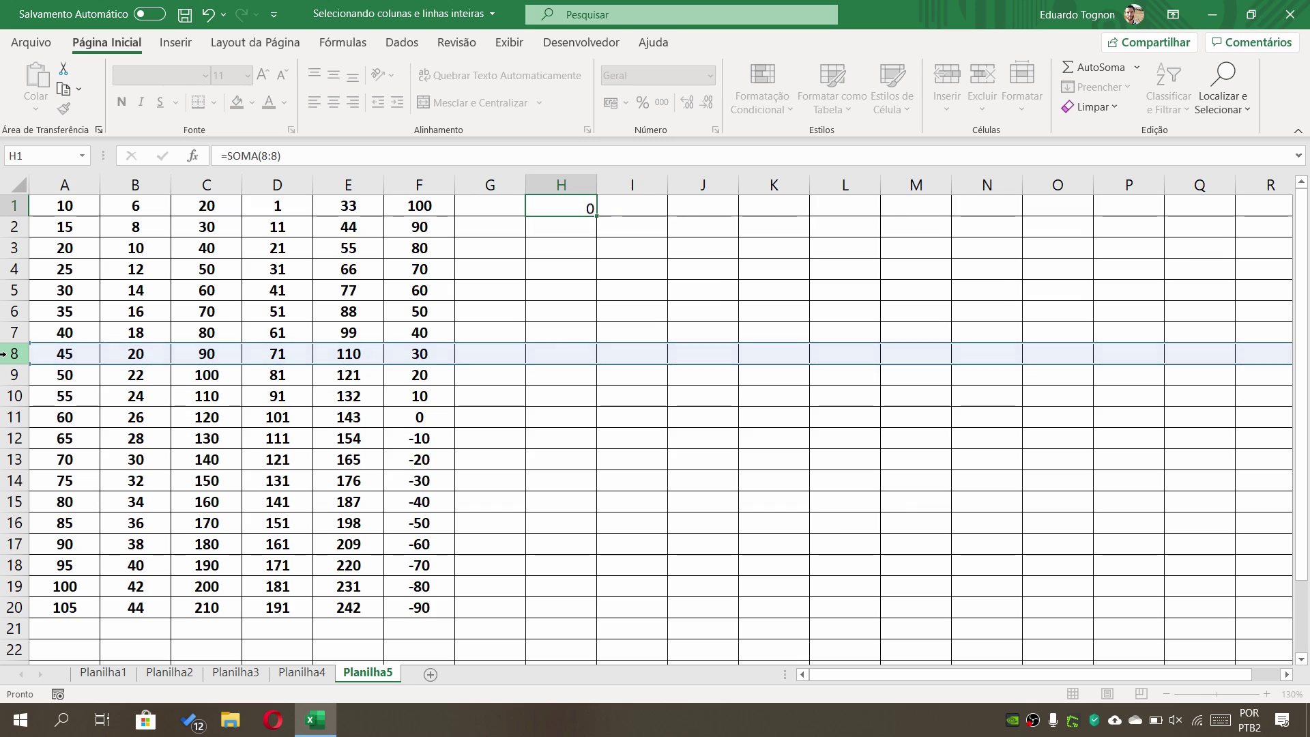
key(Return)
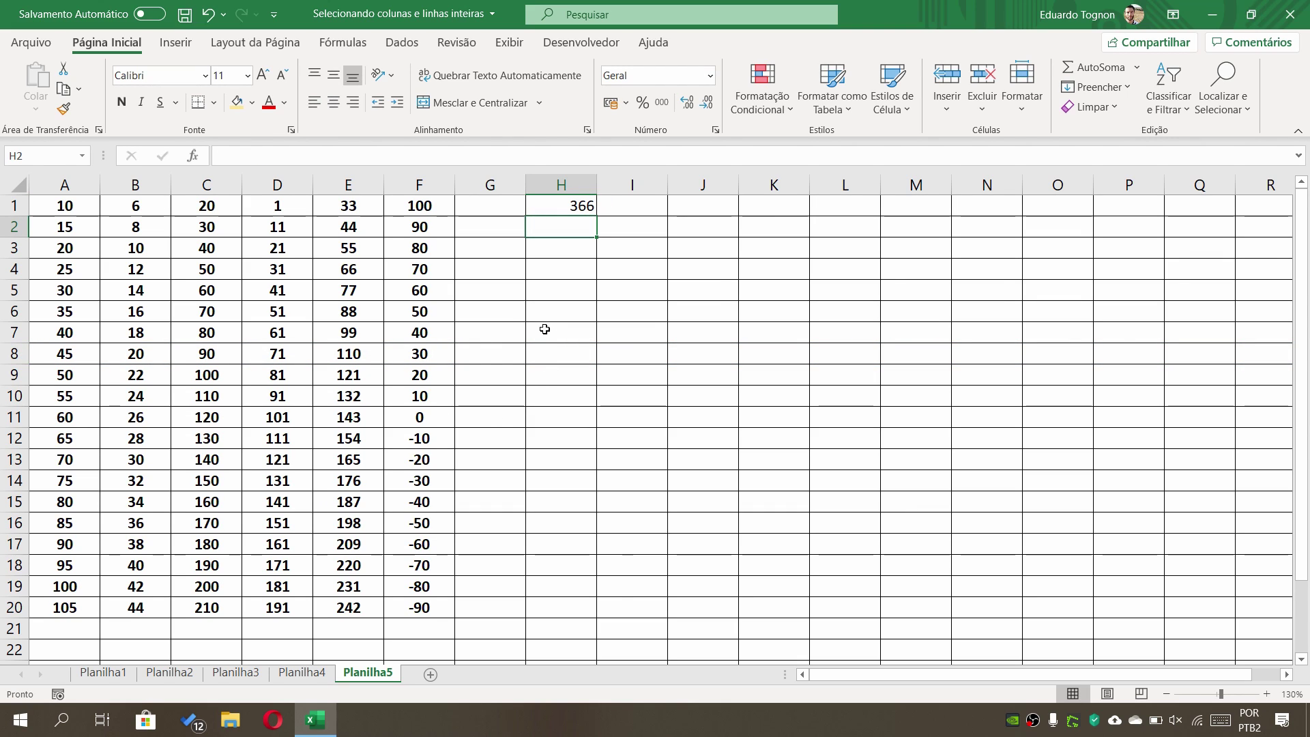
Enter =SOMA(B:E) in H2 to total columns B through E (7570), and check the status bar.
text(=SOMA()
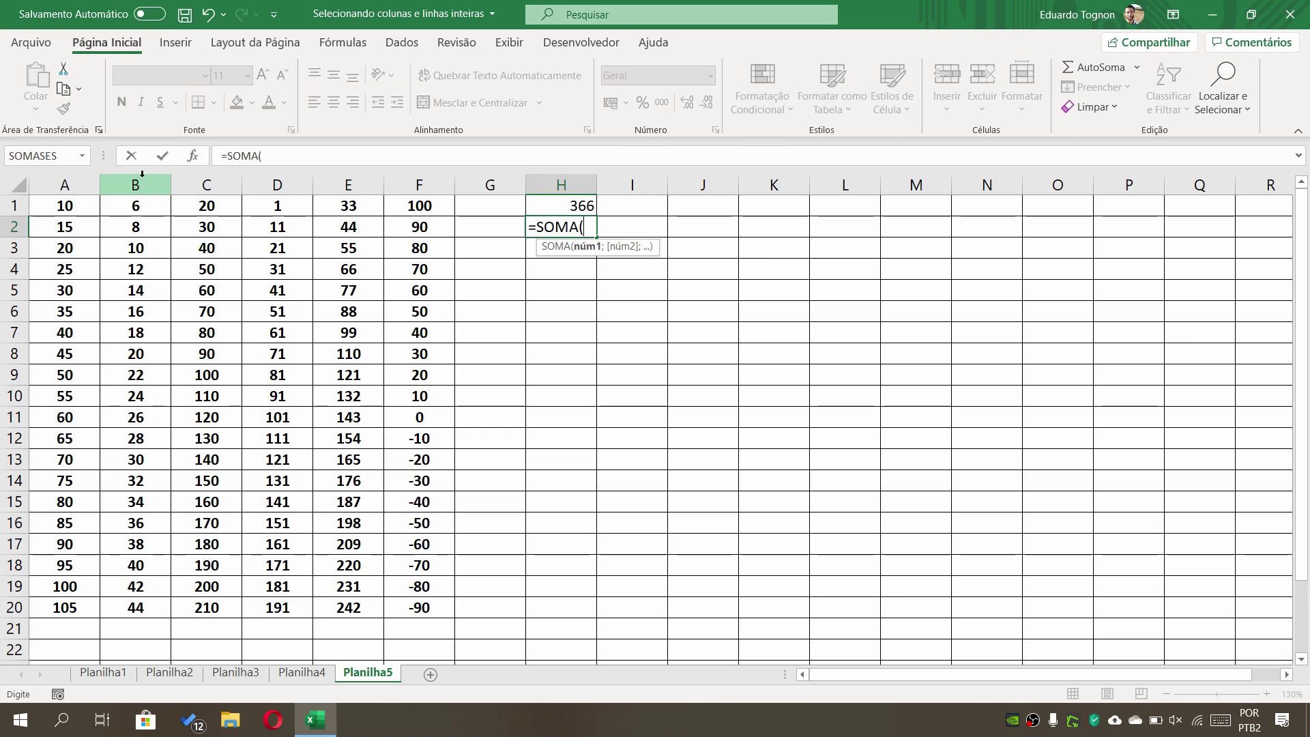
drag(141, 179, 347, 175)
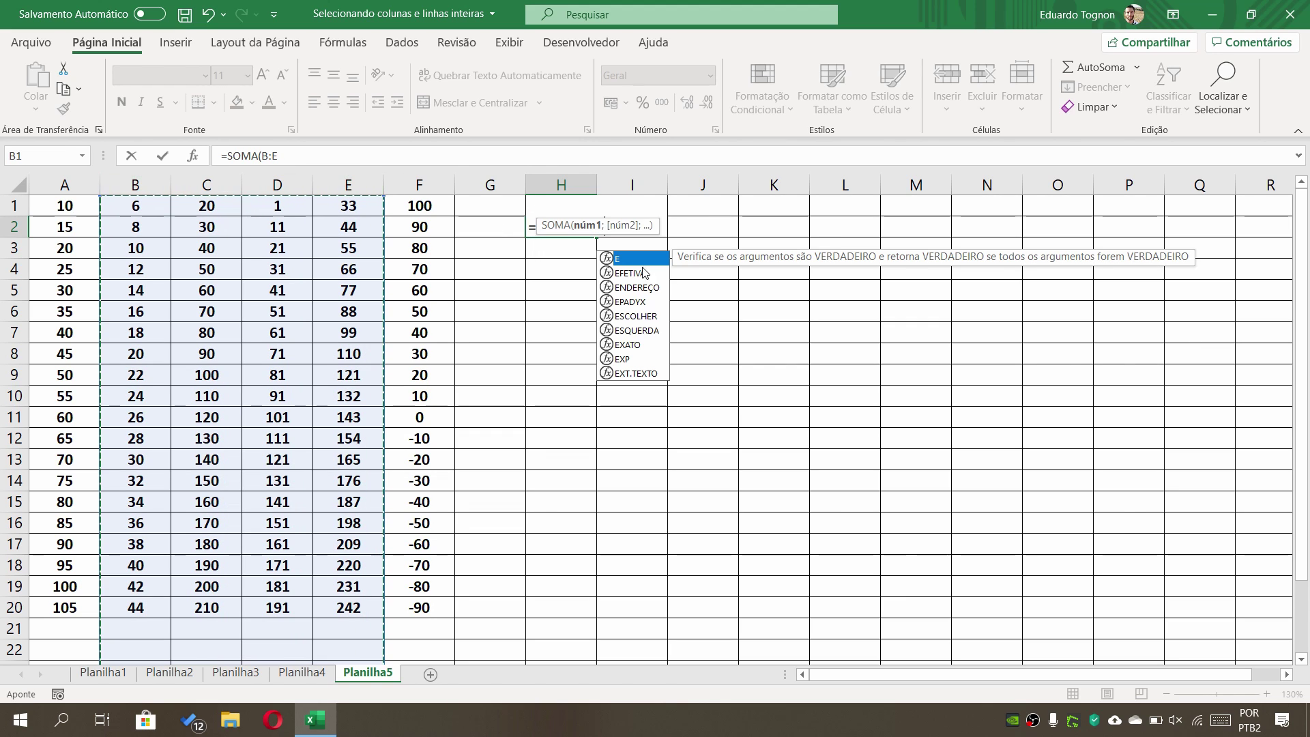
click(608, 225)
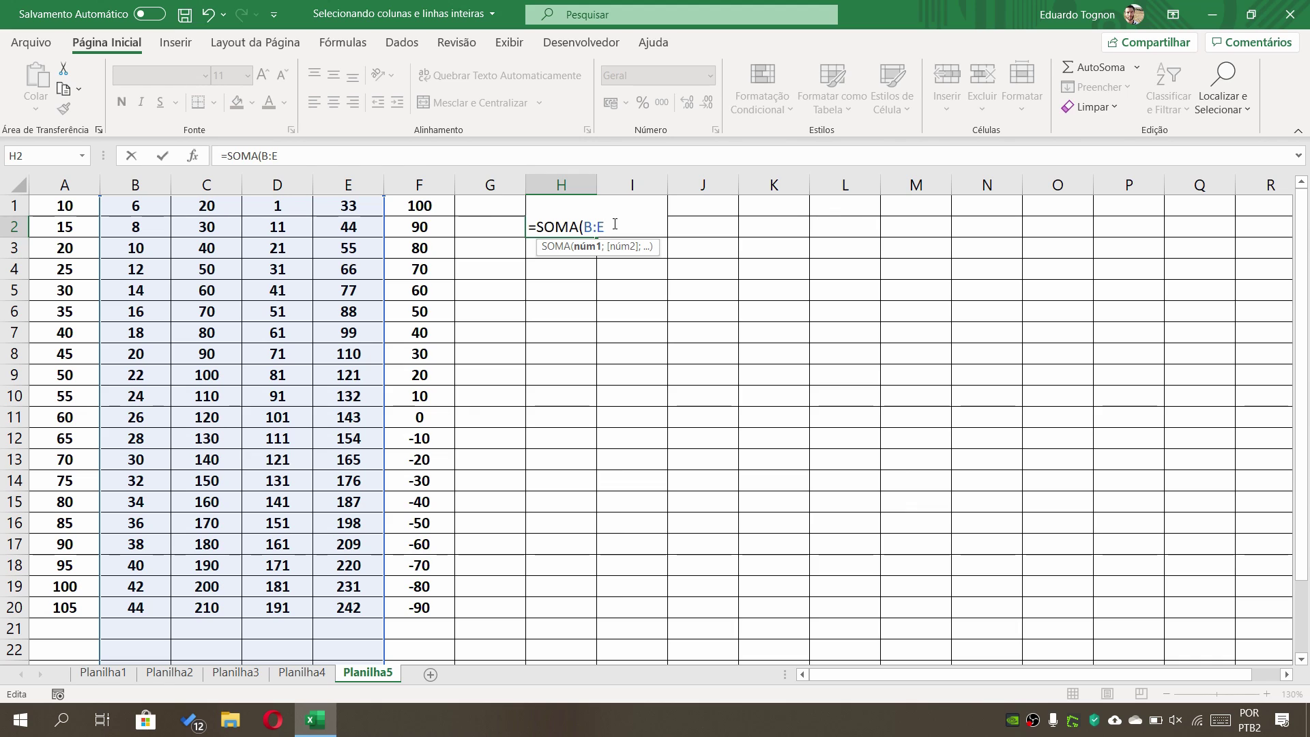
text())
key(Return)
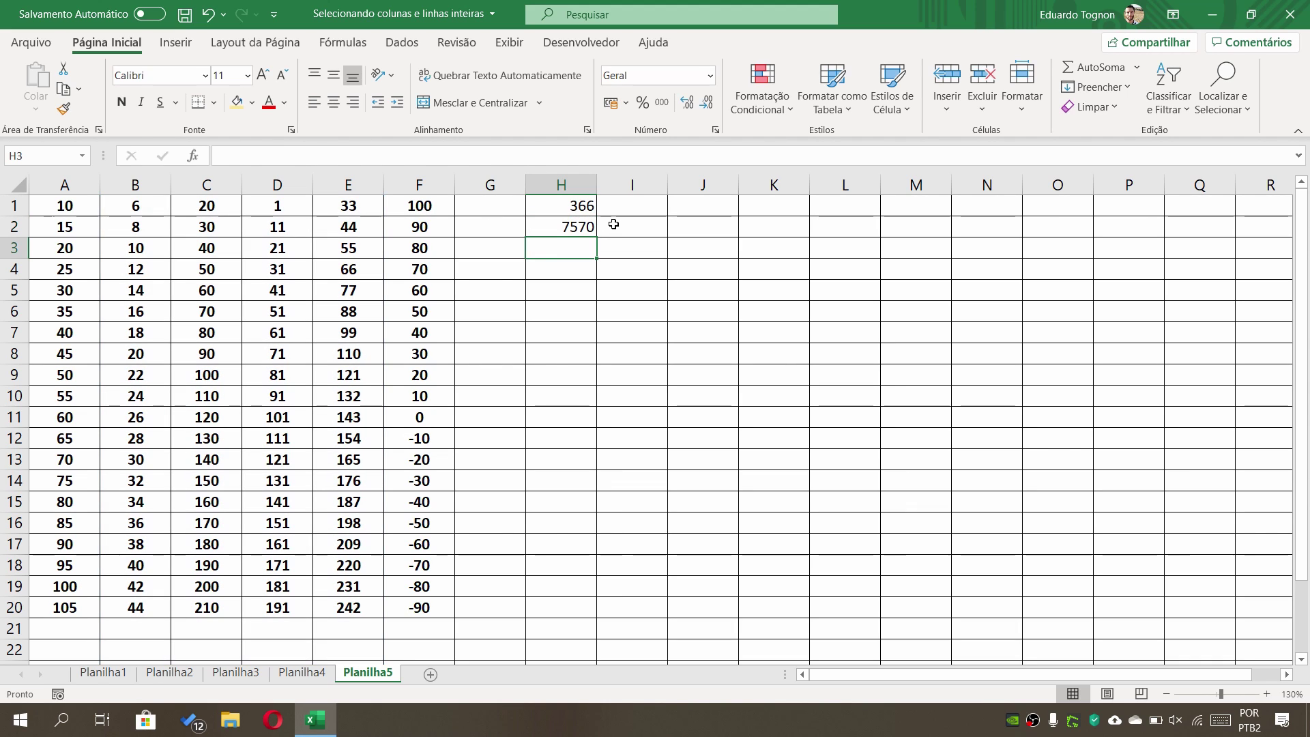
click(581, 227)
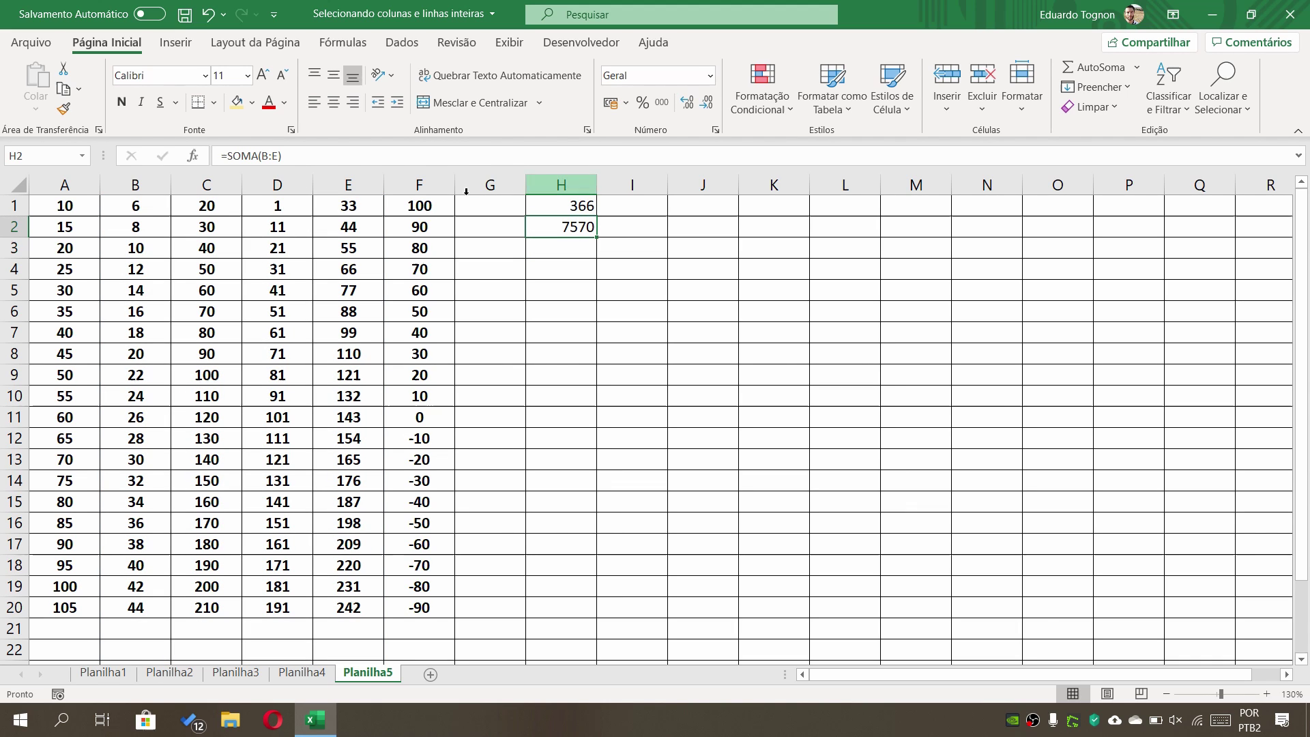
click(151, 183)
drag(152, 183, 333, 200)
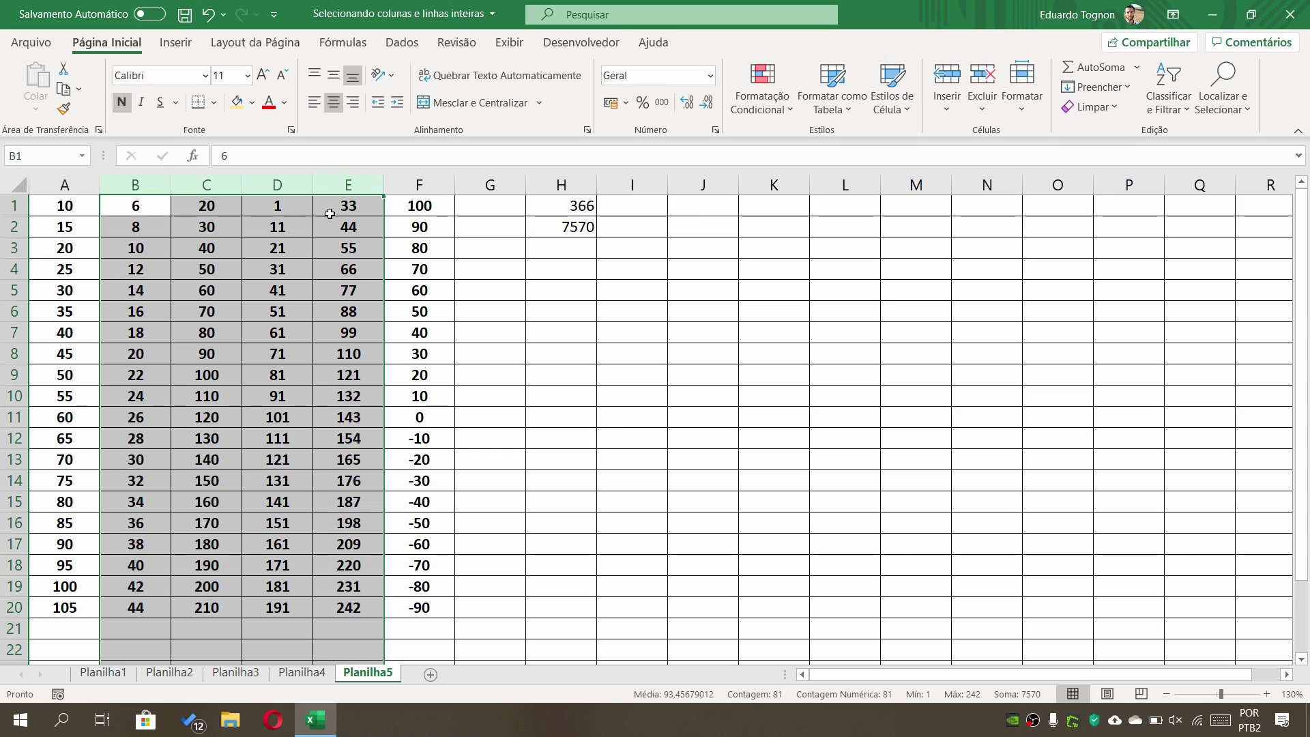
scroll(267, 390, down, 8)
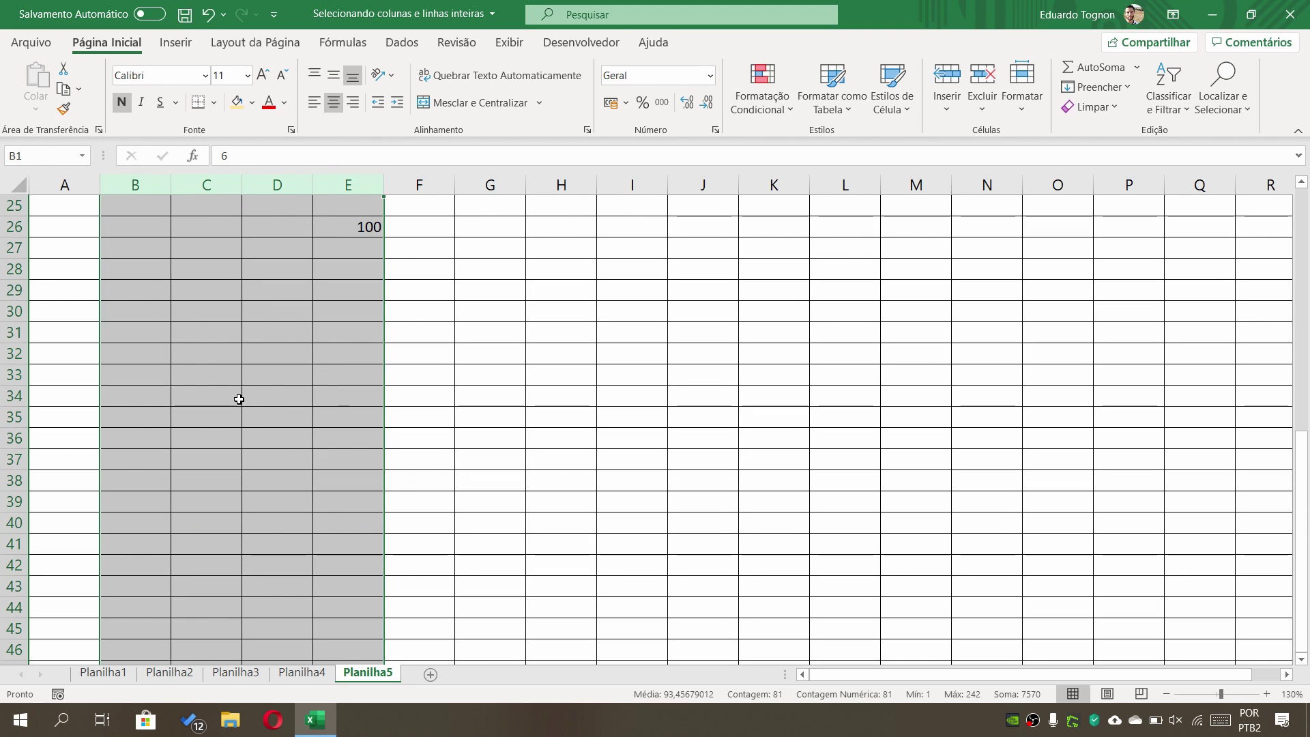
scroll(237, 401, up, 8)
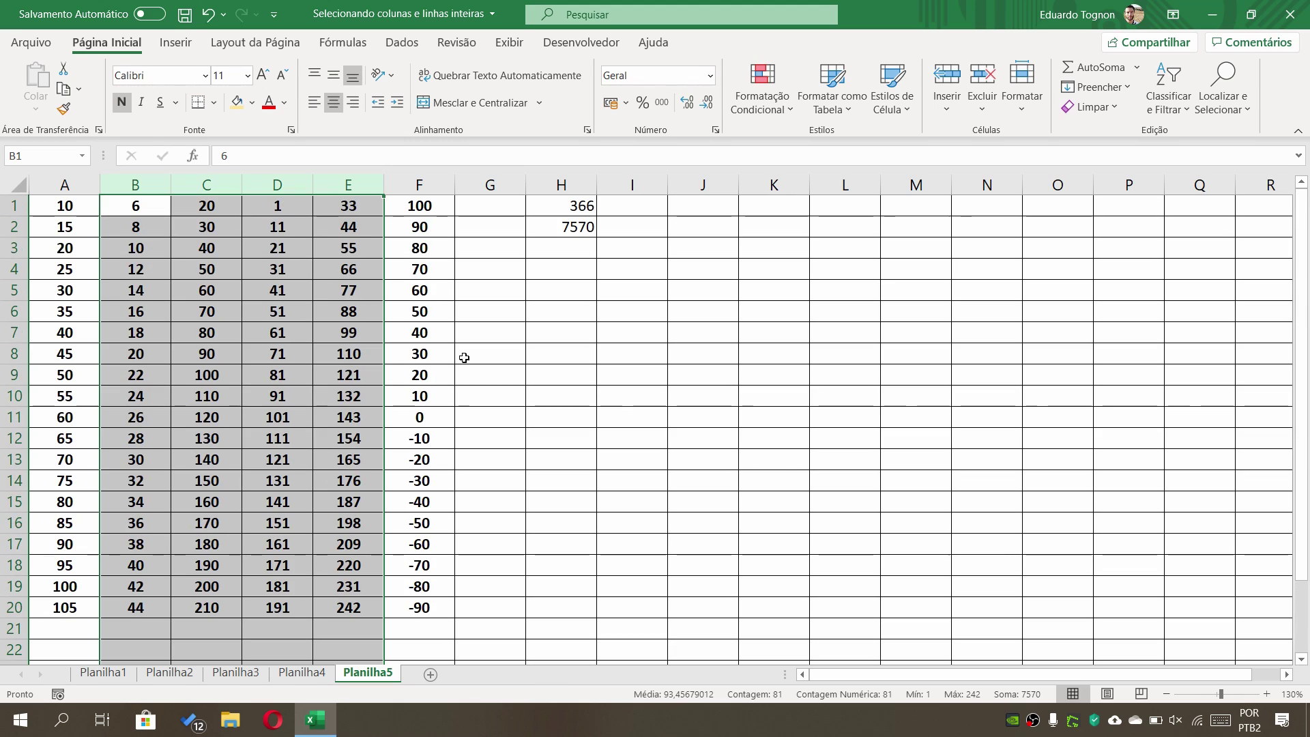
click(578, 248)
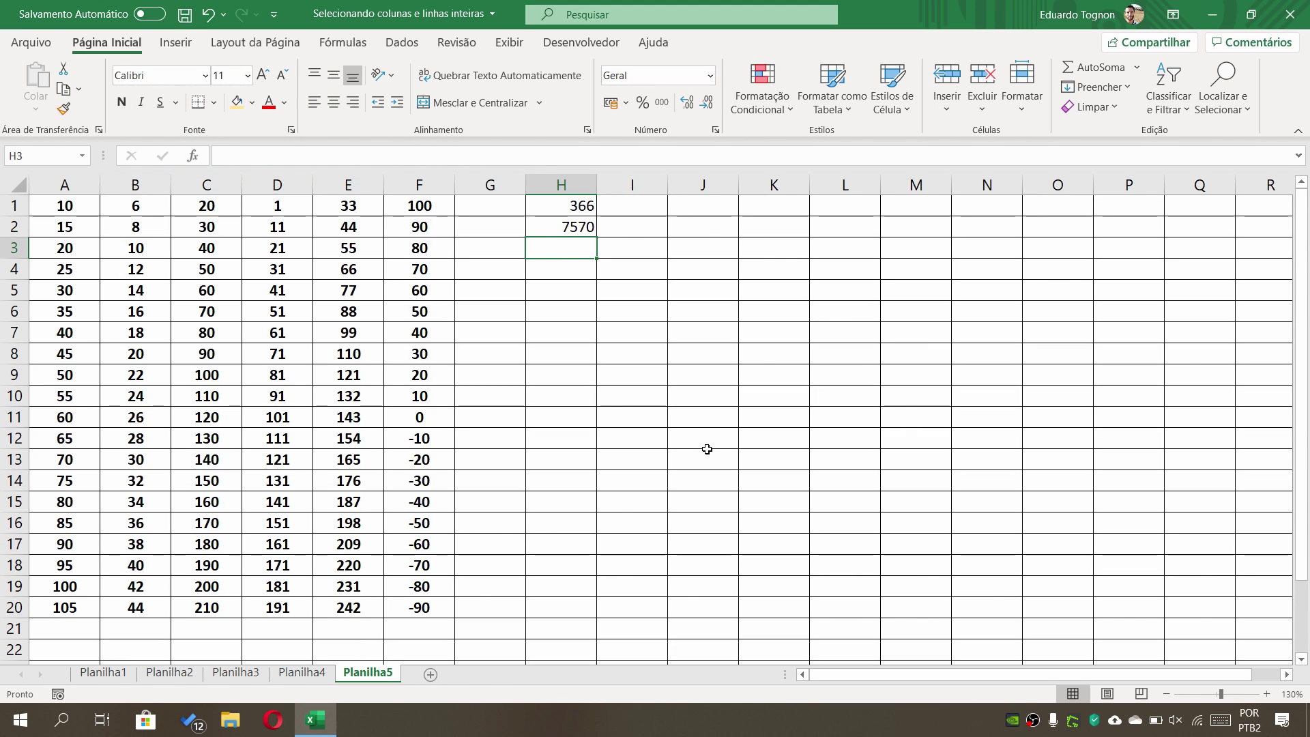
Enter =SOMA(B:B;D:F;A6) in H3, combining column B, columns D–F and A6 into 5405.
text(=)
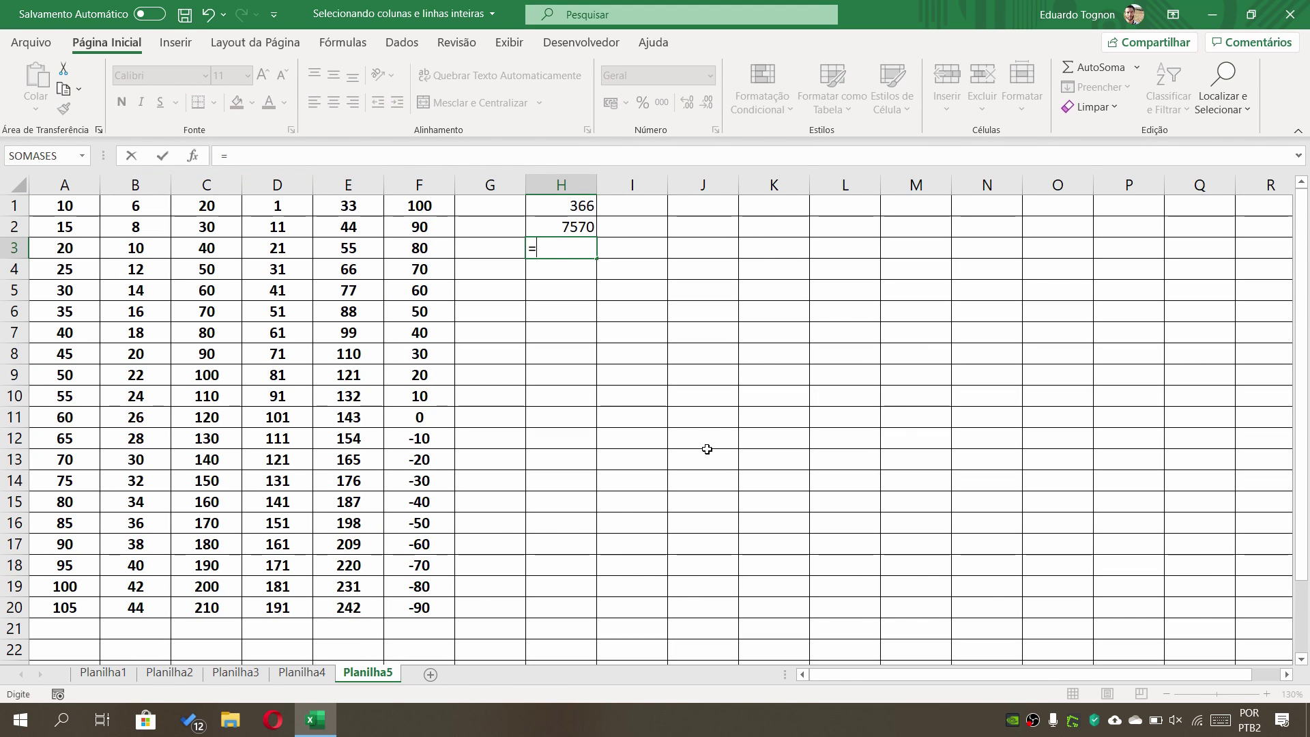
text(SOMA()
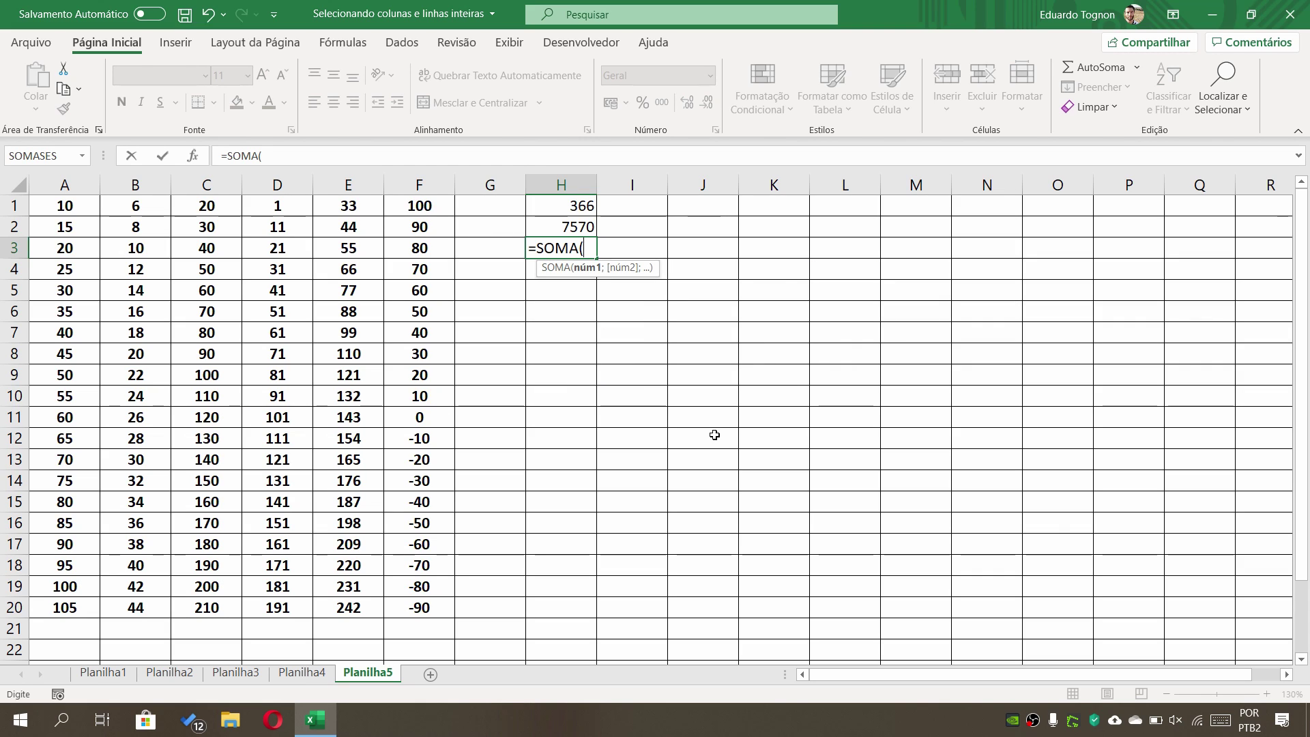
text(B)
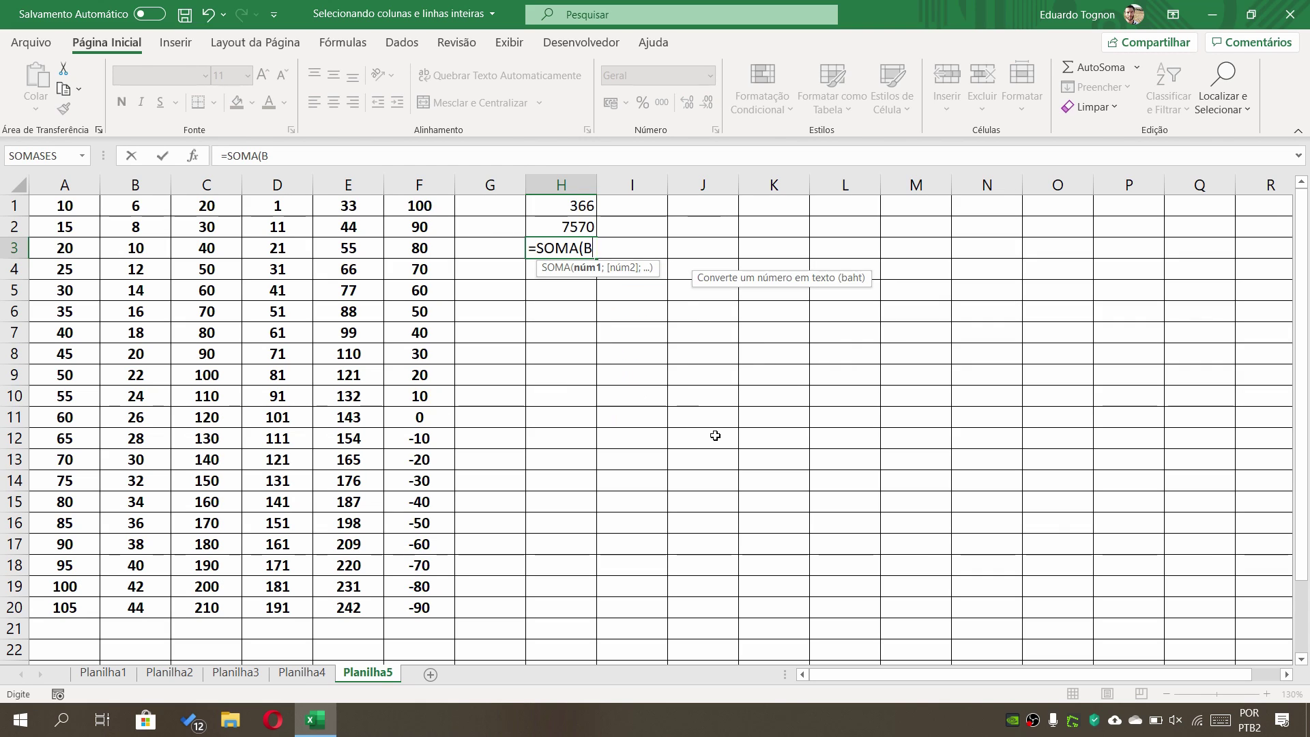
text(:B;)
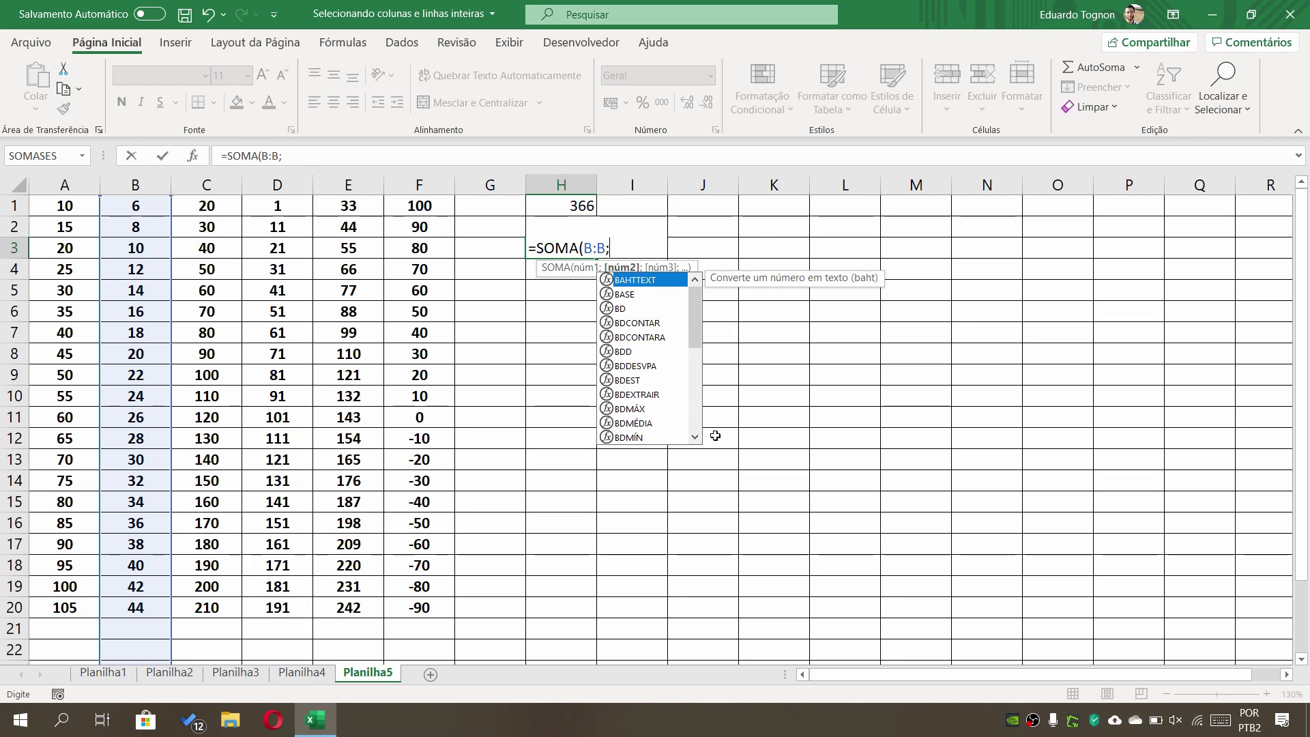
text(D:)
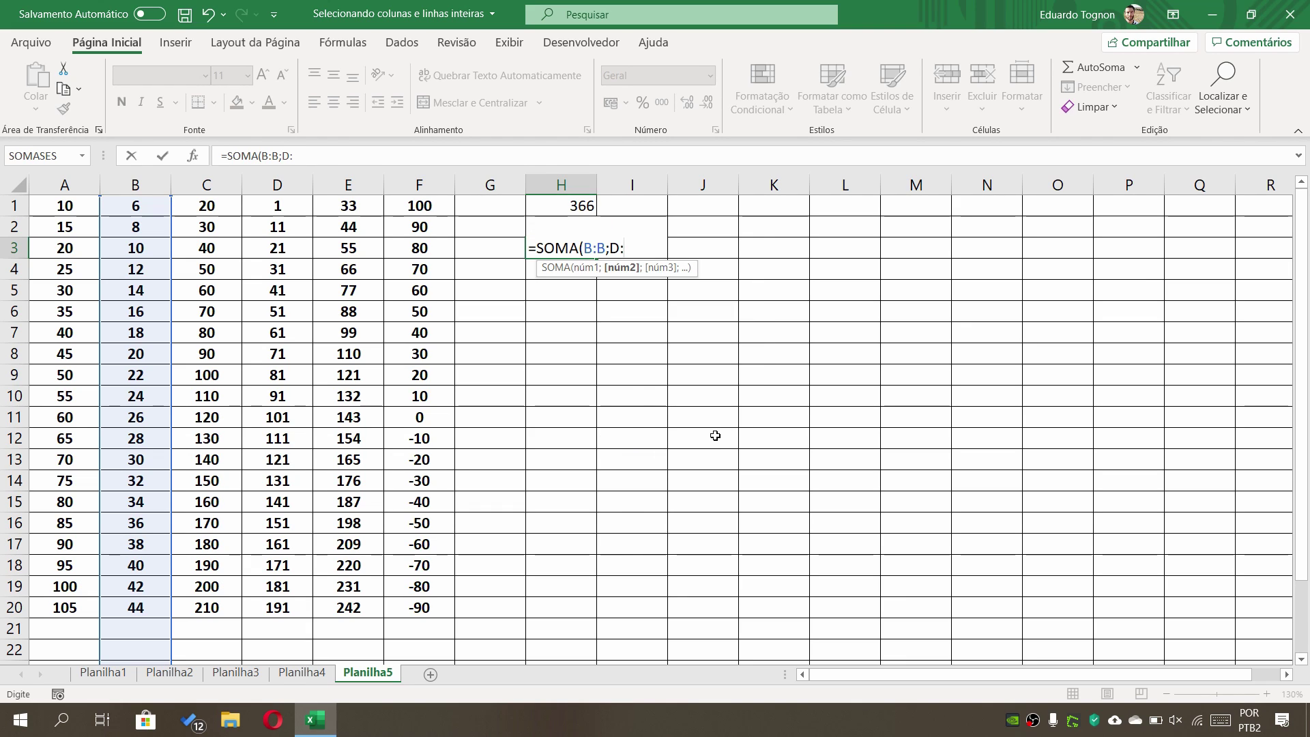
text(F)
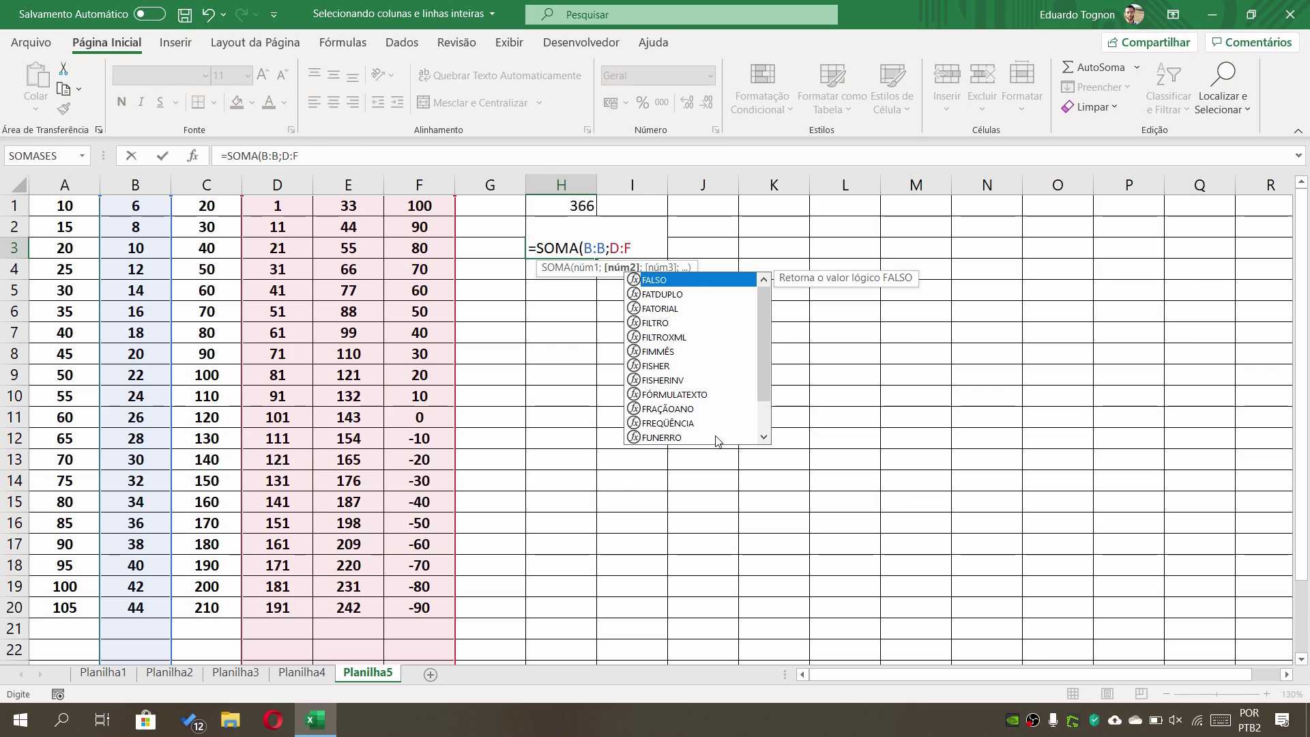
text(;)
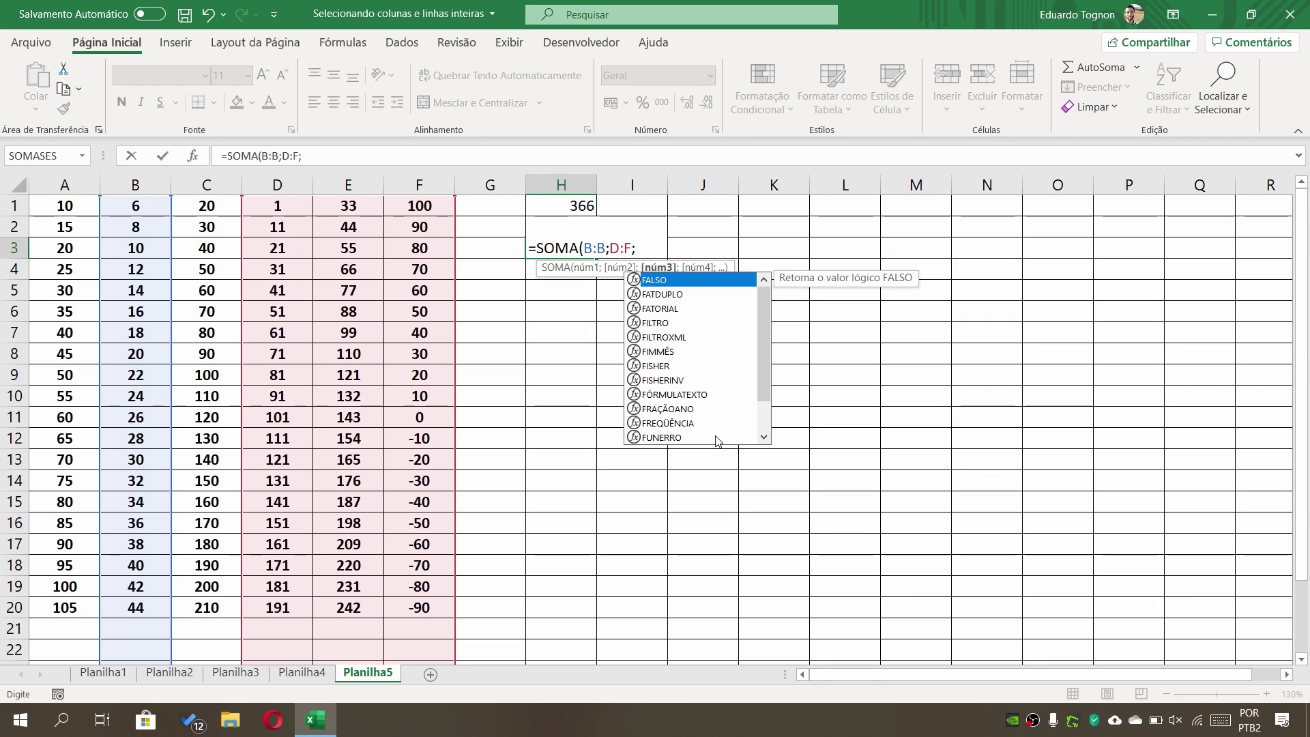
text(A6))
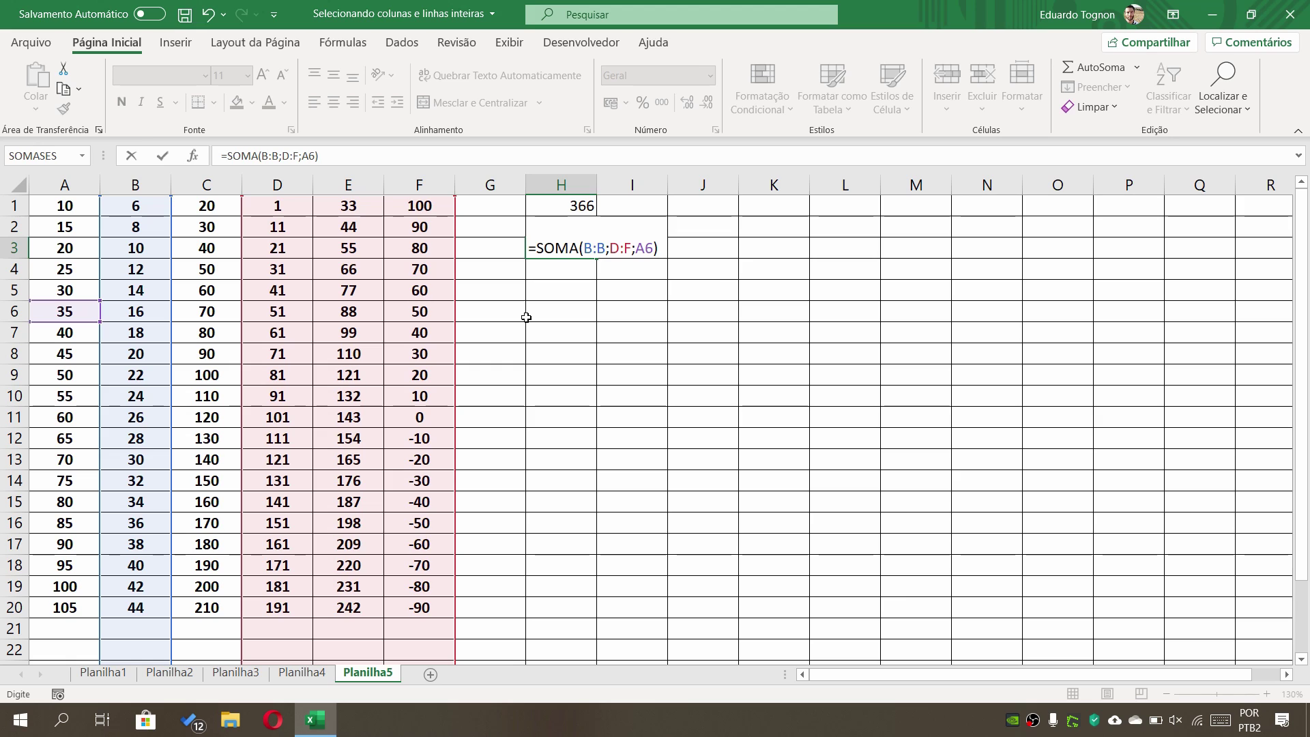
key(Return)
click(564, 251)
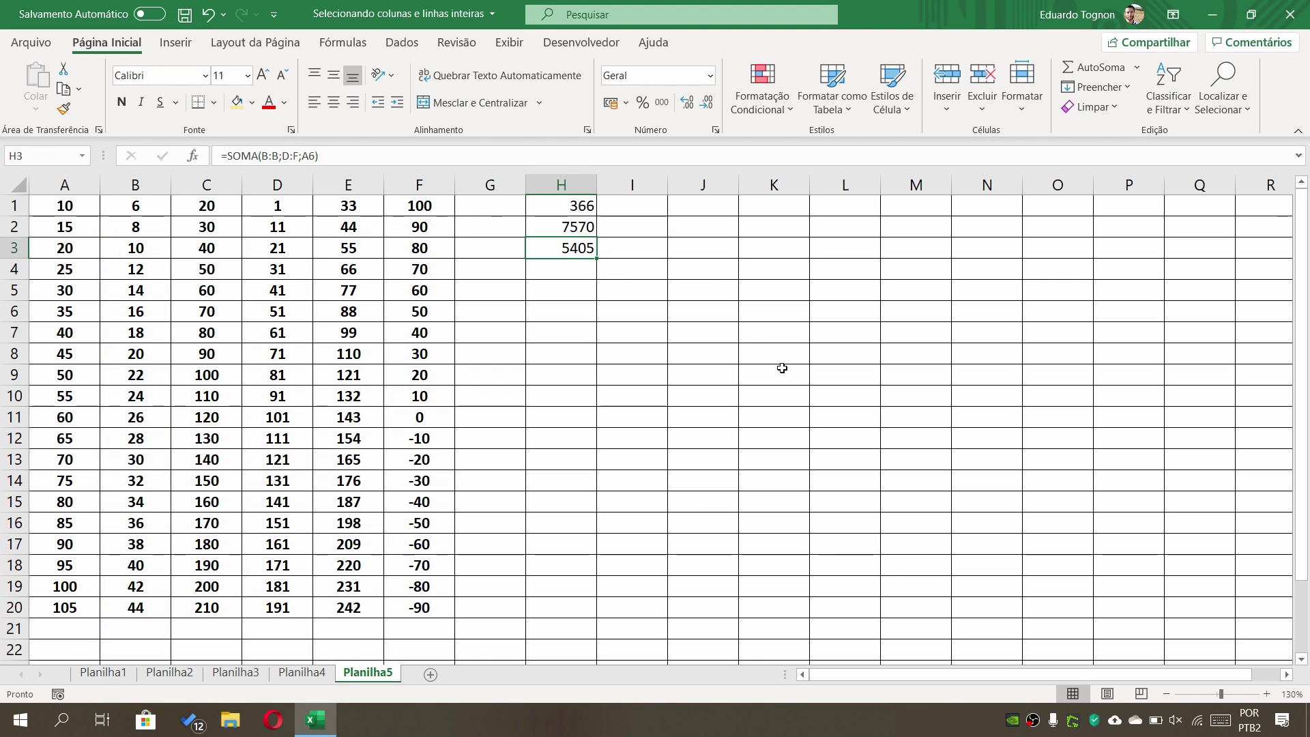